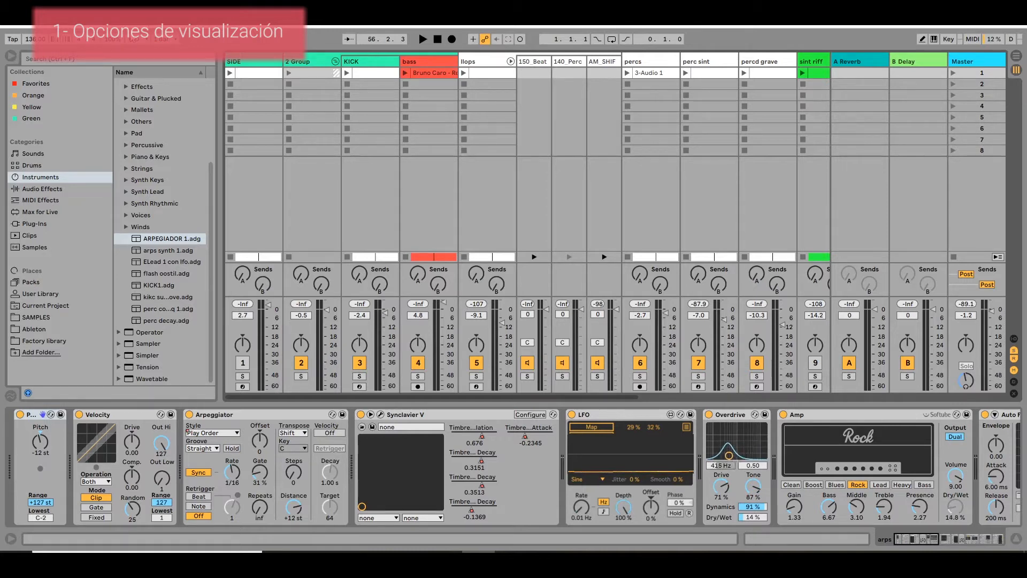
Open the Look/Feel preferences and move the dialog aside so the mixer stays in view.
key(alt+o)
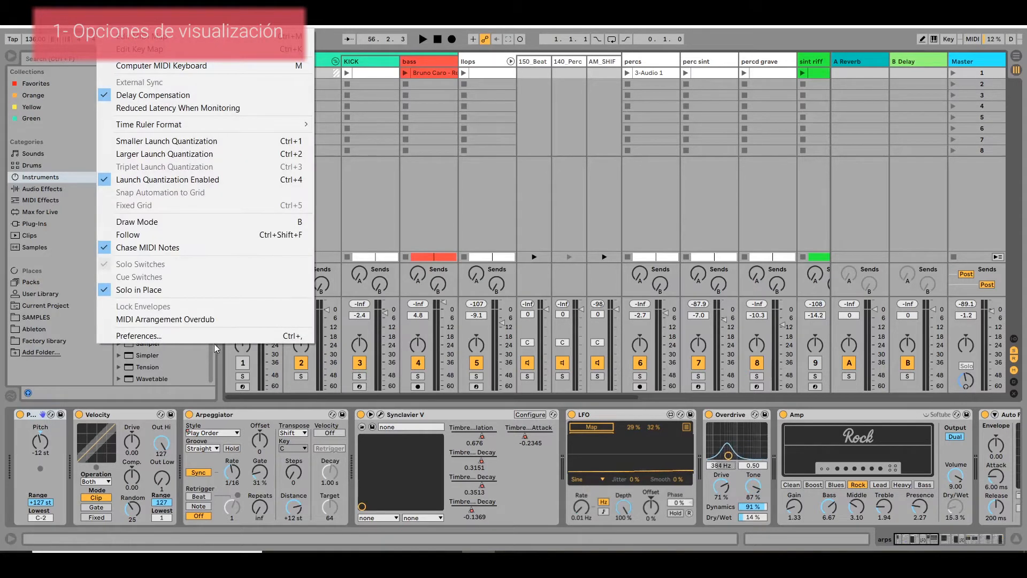
click(216, 333)
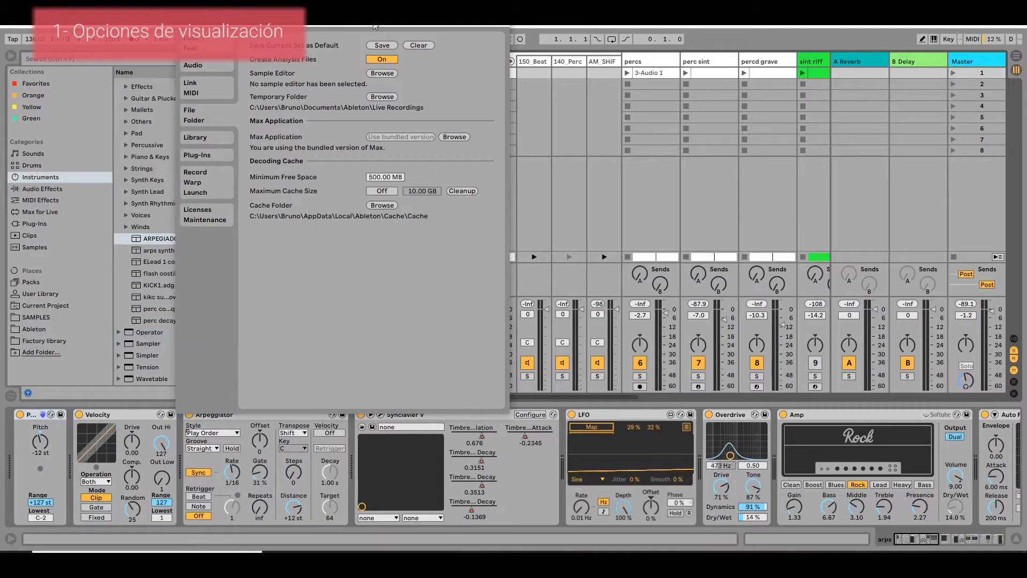
click(201, 129)
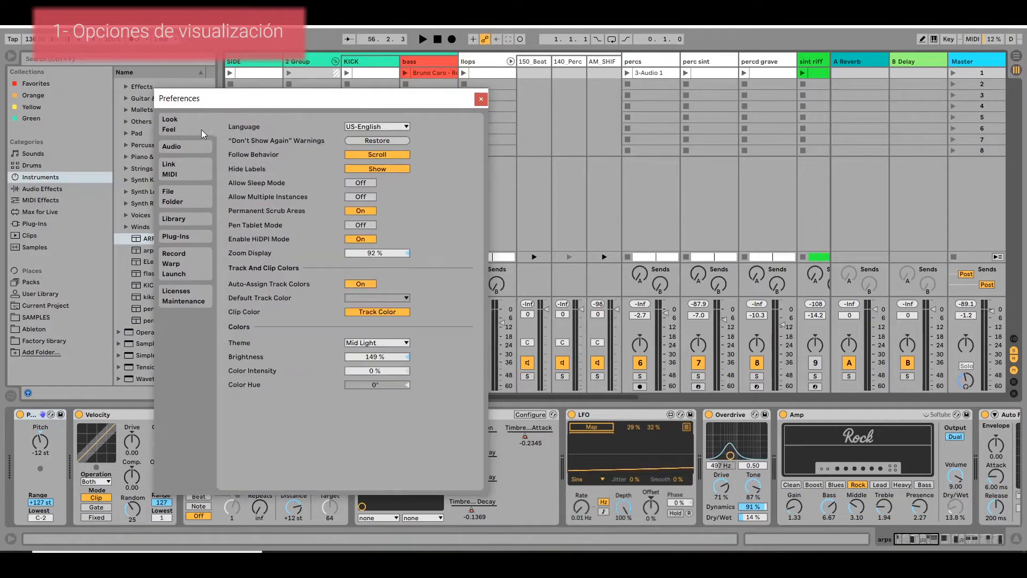
drag(446, 103, 310, 151)
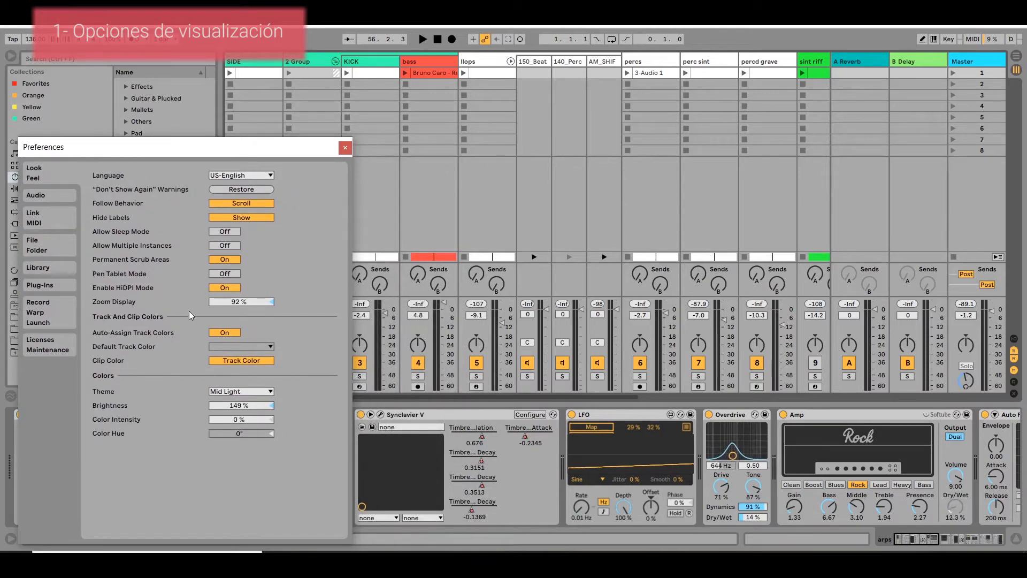
Try the display zoom at 113% and 76%, and set it to 96%.
mouse_move(244, 309)
mouse_down()
mouse_move(244, 296)
mouse_move(243, 353)
mouse_move(243, 291)
mouse_move(234, 306)
mouse_move(233, 292)
mouse_up()
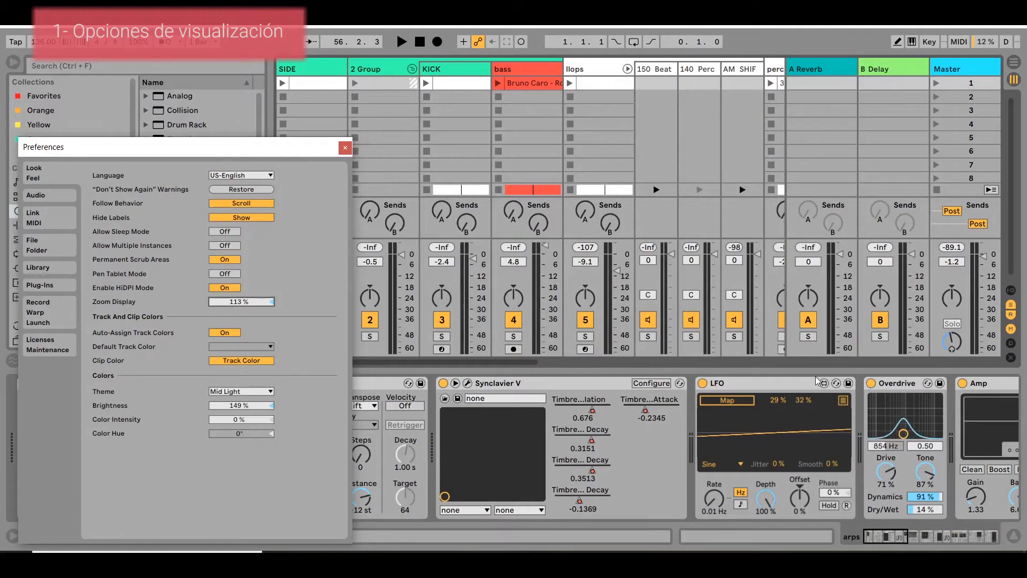
drag(524, 364, 463, 325)
drag(239, 302, 239, 322)
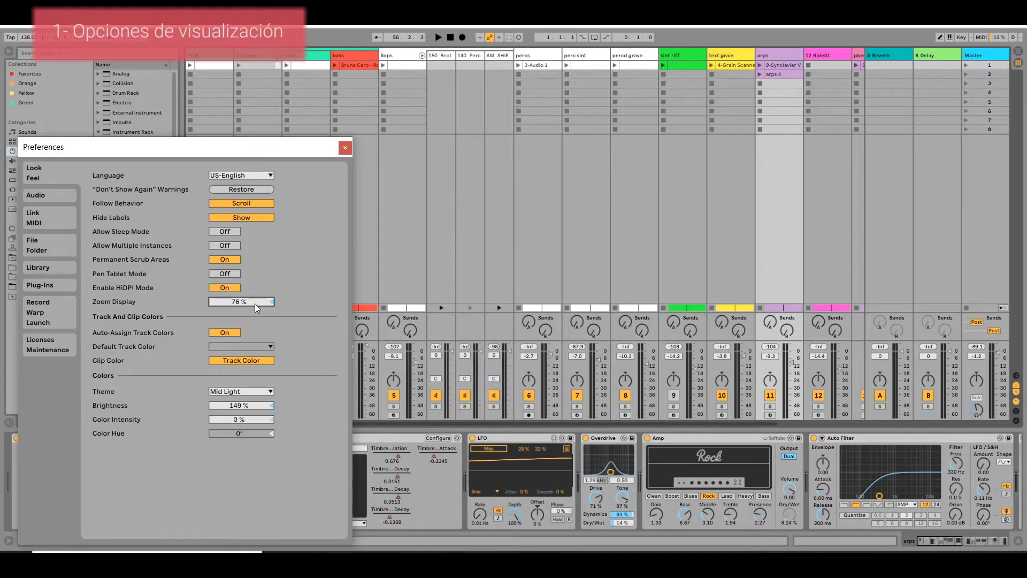
drag(255, 303, 254, 293)
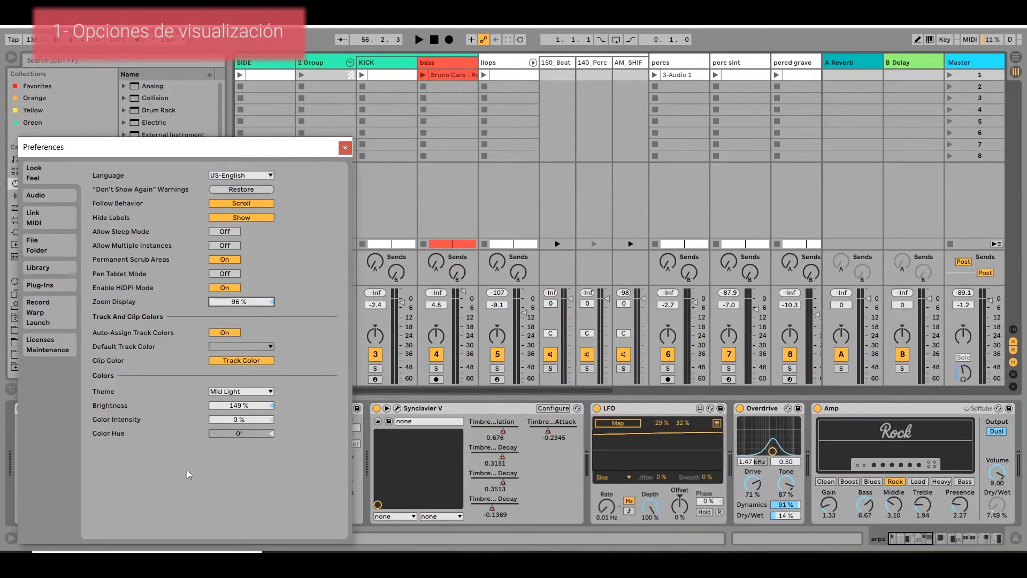
Try the Dark interface theme and set the theme to Mid Dark.
drag(234, 408, 233, 385)
click(227, 391)
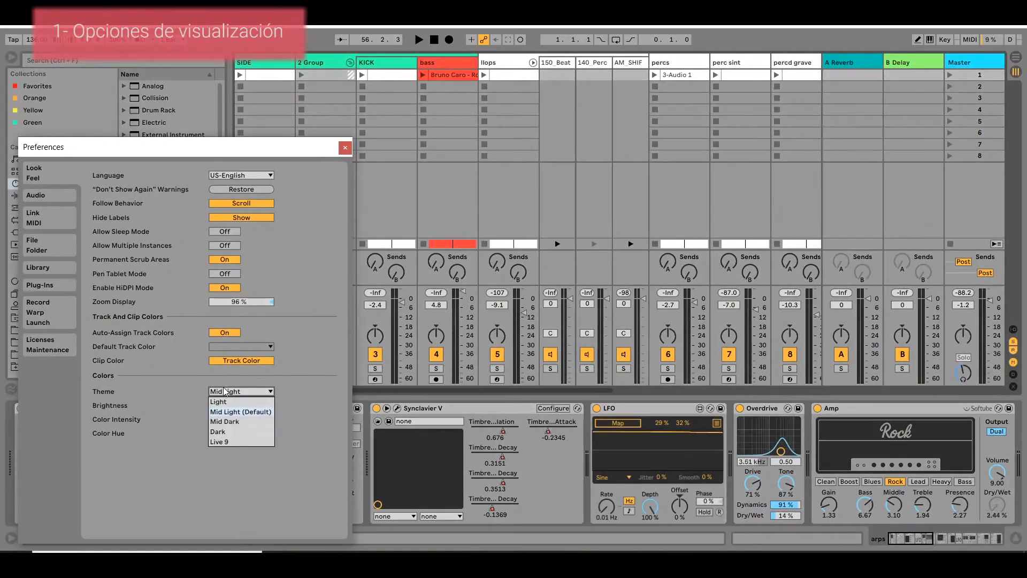
click(232, 432)
click(239, 392)
click(236, 422)
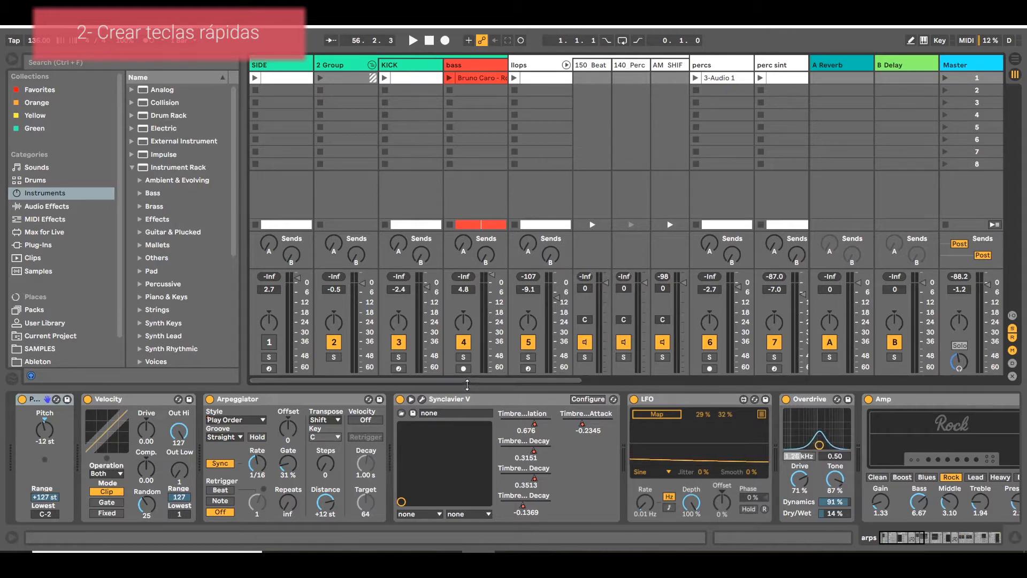
Solo the percs, perc sint and percd grave tracks.
scroll(763, 361, right, 5)
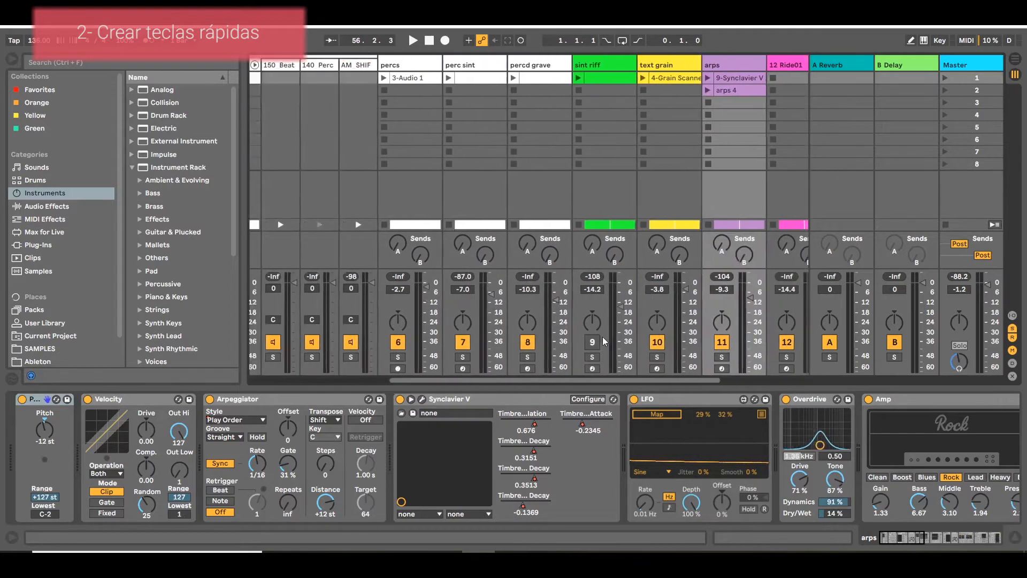
mouse_move(521, 377)
mouse_down()
mouse_move(587, 380)
mouse_move(501, 375)
mouse_up()
click(579, 343)
click(579, 343)
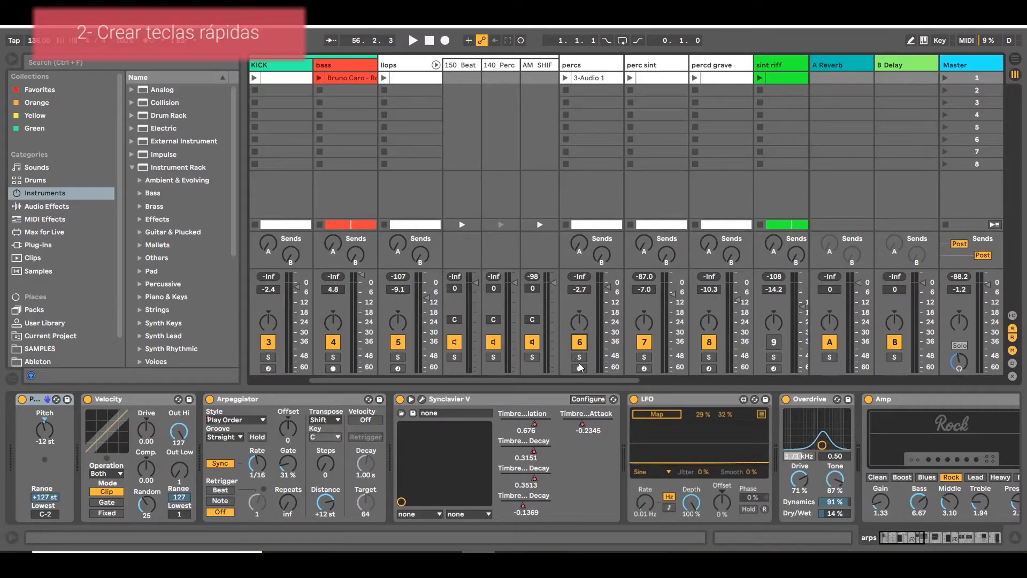
click(579, 357)
click(644, 357)
click(708, 357)
Launch the first-scene clips of the percd grave, perc sint and percs tracks.
click(694, 77)
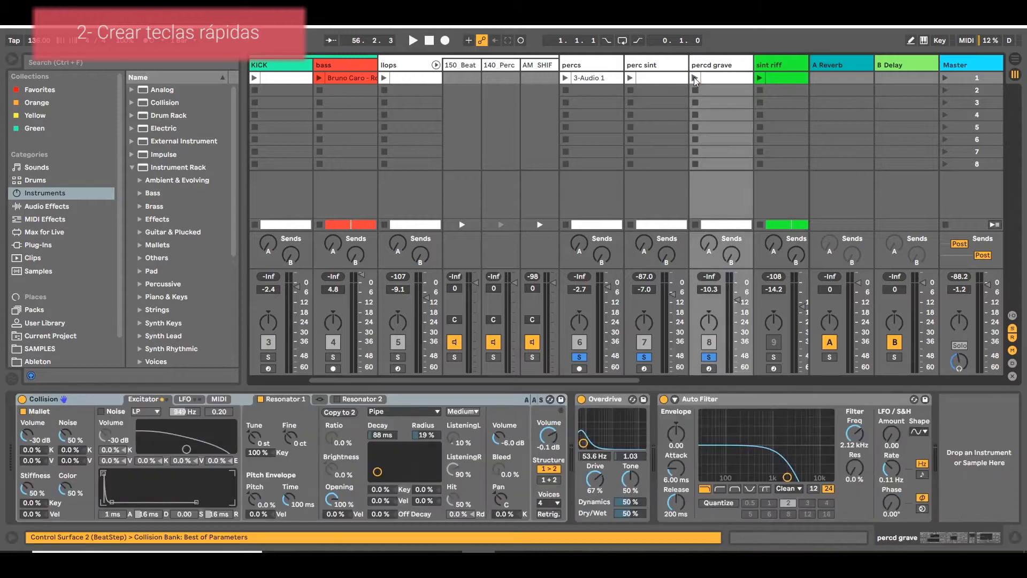
click(630, 78)
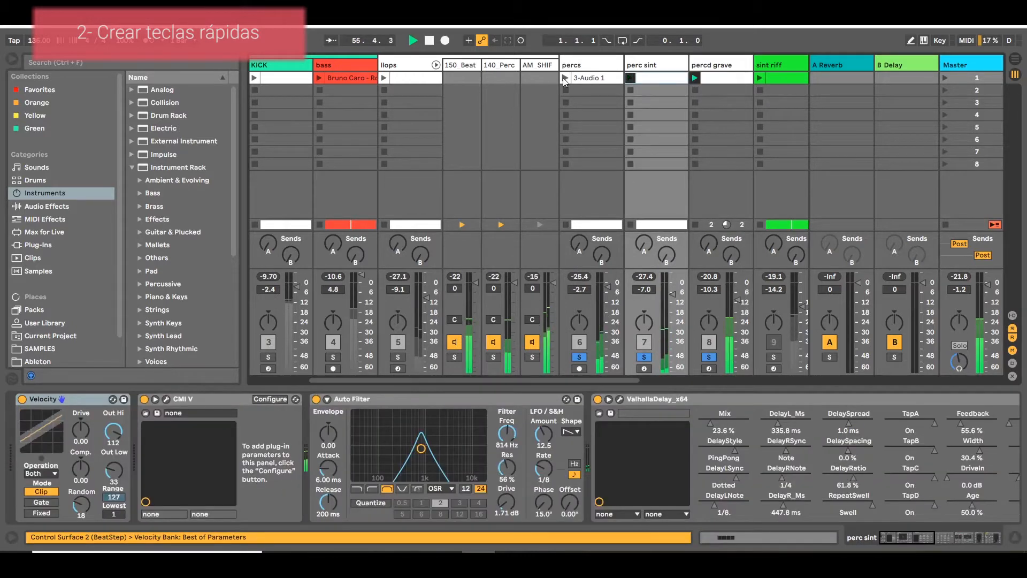
click(564, 77)
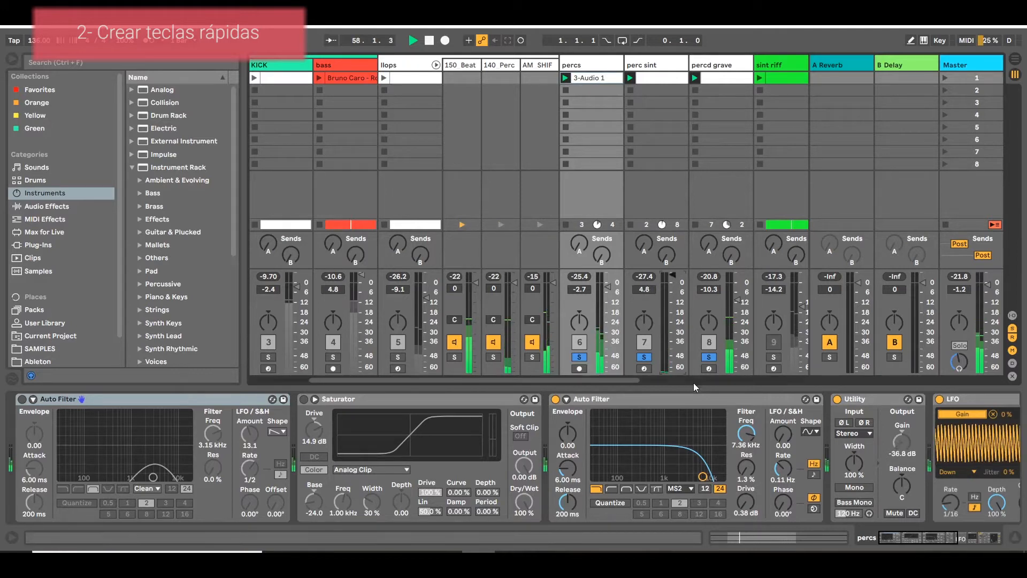
Solo the percd grave, percs and perc sint tracks one at a time, and clear all solos.
click(708, 357)
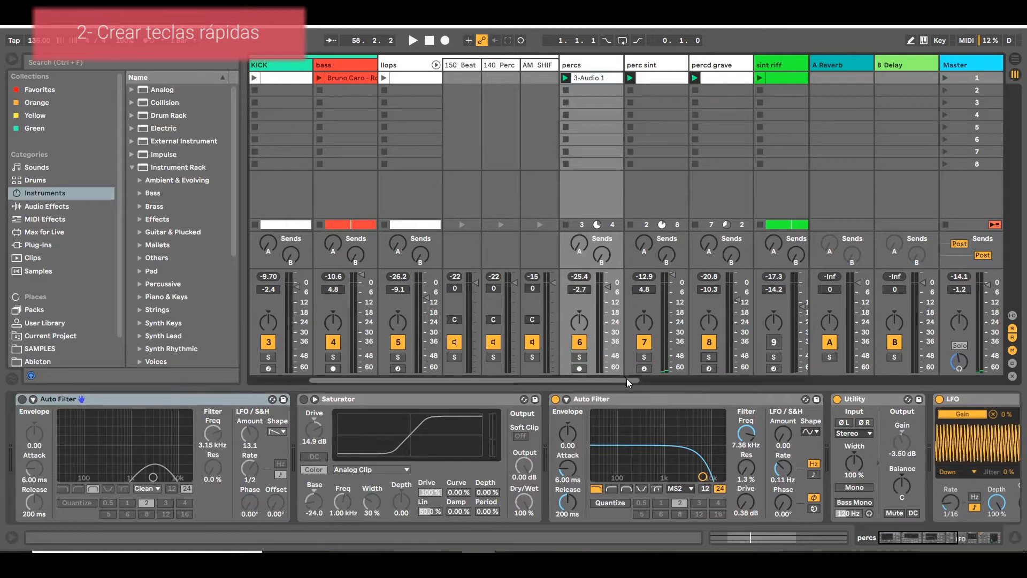
drag(627, 378, 660, 383)
click(636, 356)
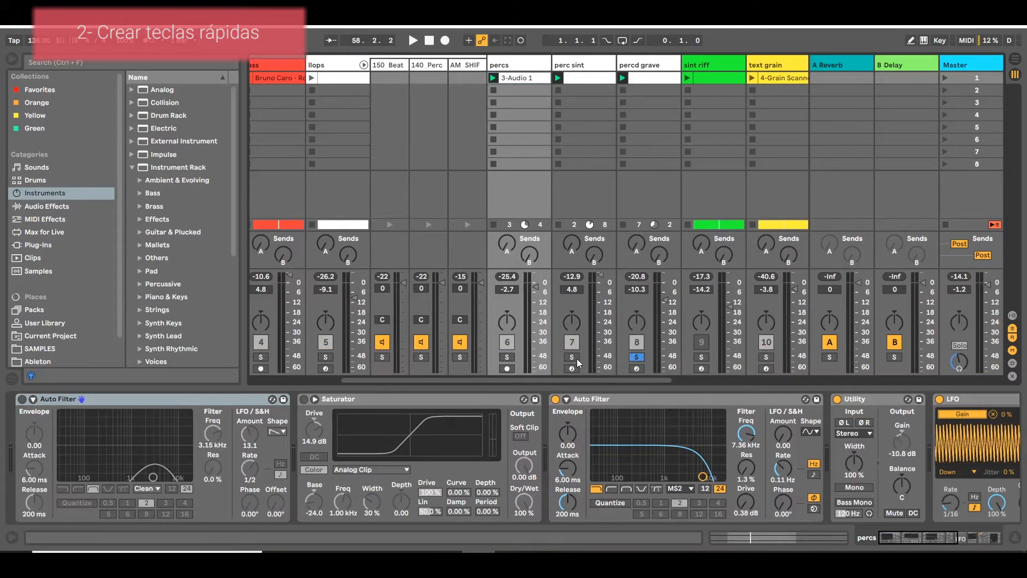
click(507, 357)
click(571, 357)
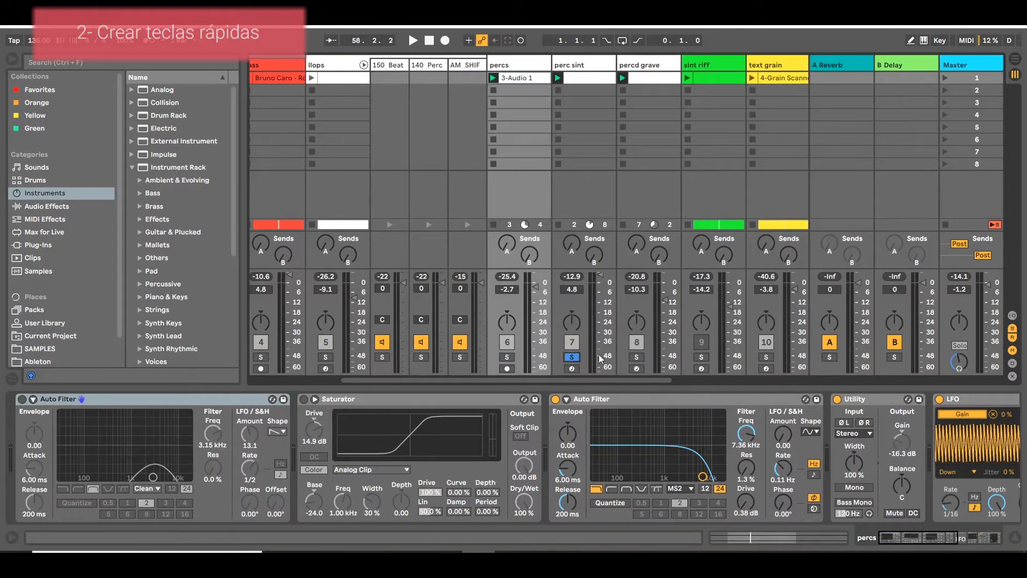
click(636, 357)
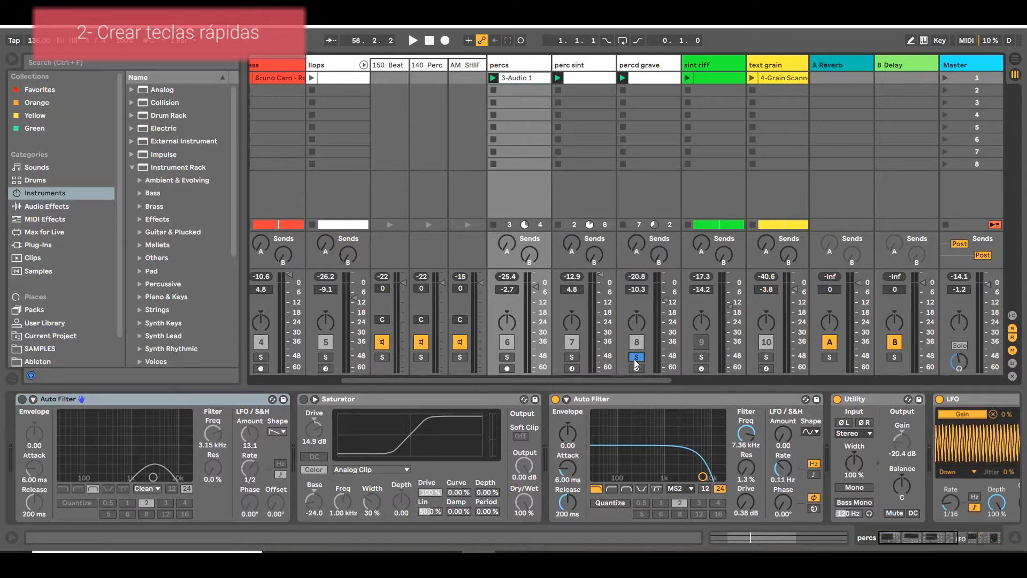
click(636, 357)
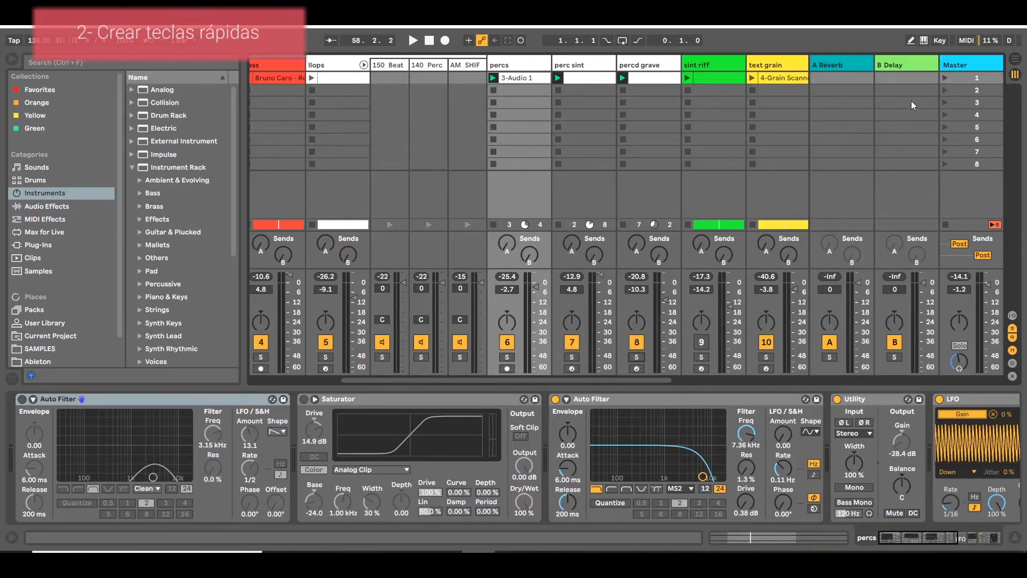
Map computer keys 1, 2 and 3 to the solo switches of the percs, perc sint and percd grave tracks.
click(939, 40)
drag(621, 381, 720, 379)
click(389, 356)
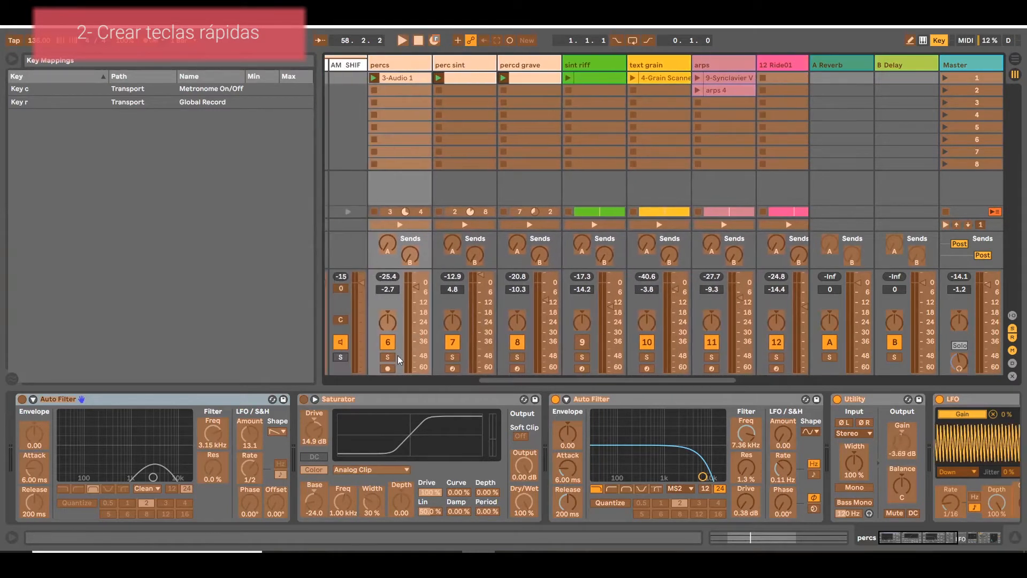
key(1)
click(453, 357)
key(2)
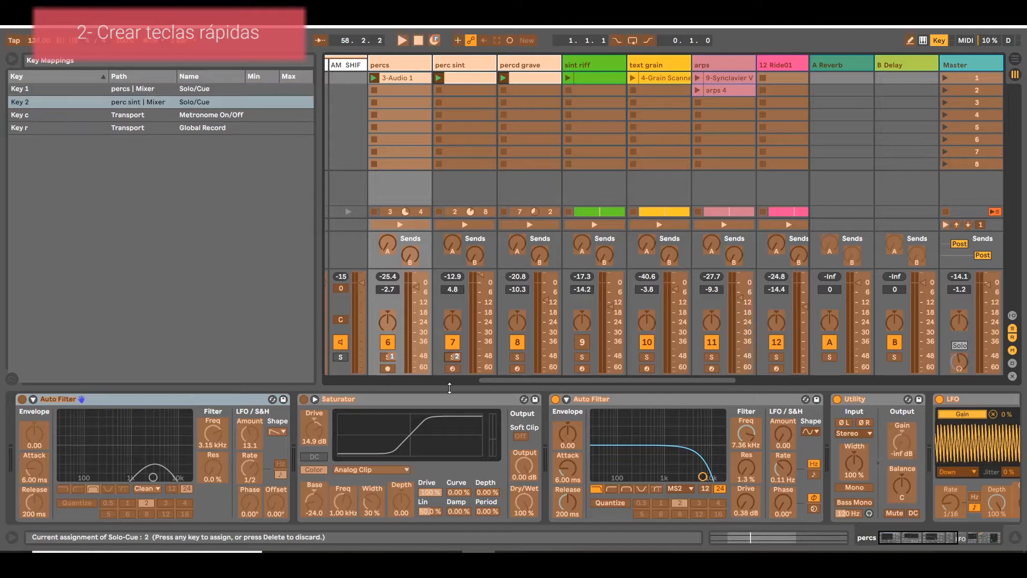
click(518, 356)
key(3)
click(940, 40)
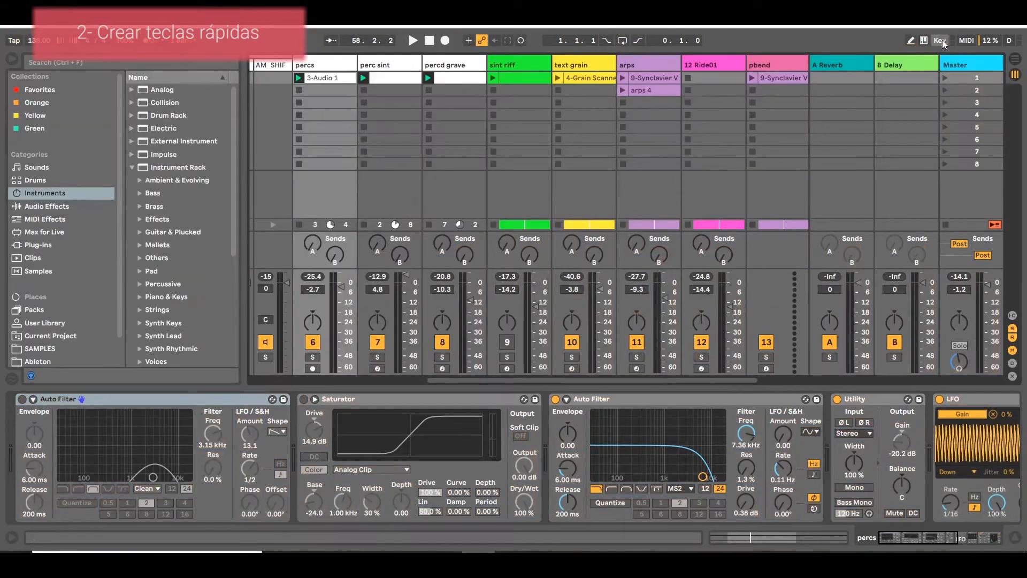
Play the set and test the mapped solo keys on the percs and perc sint tracks, and stop playback.
drag(463, 380, 422, 378)
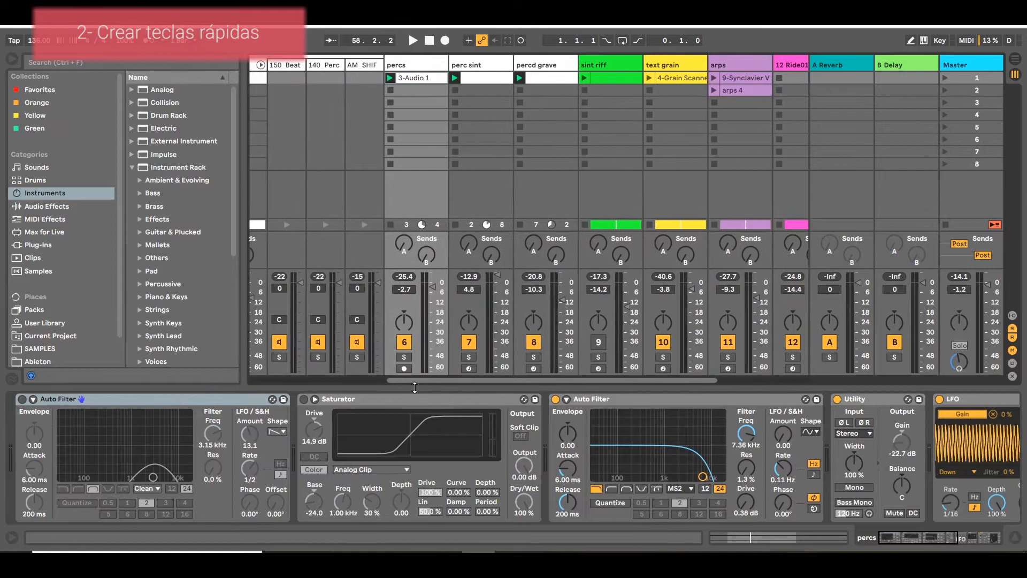
key(space)
key(1)
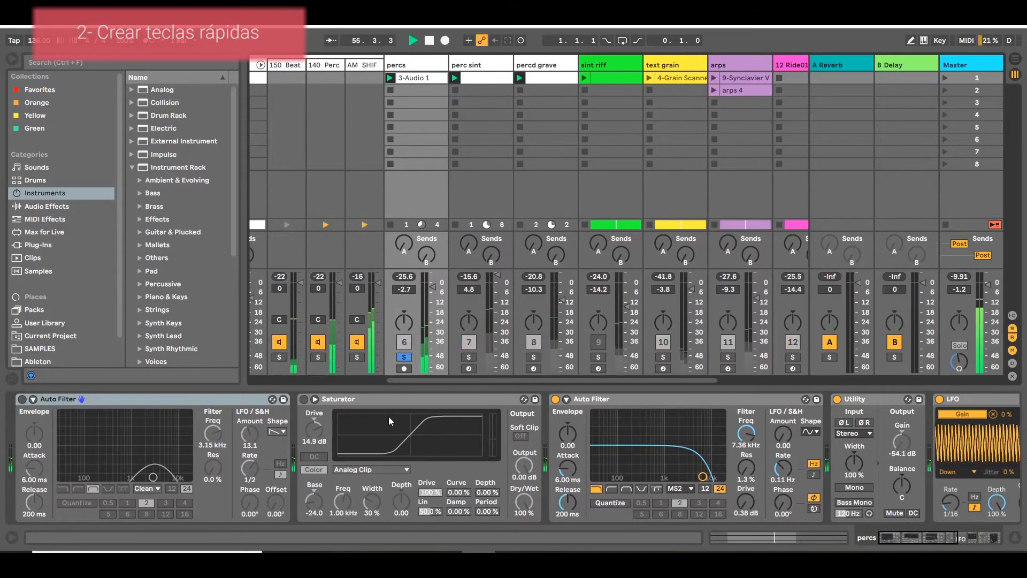
key(2)
key(2)
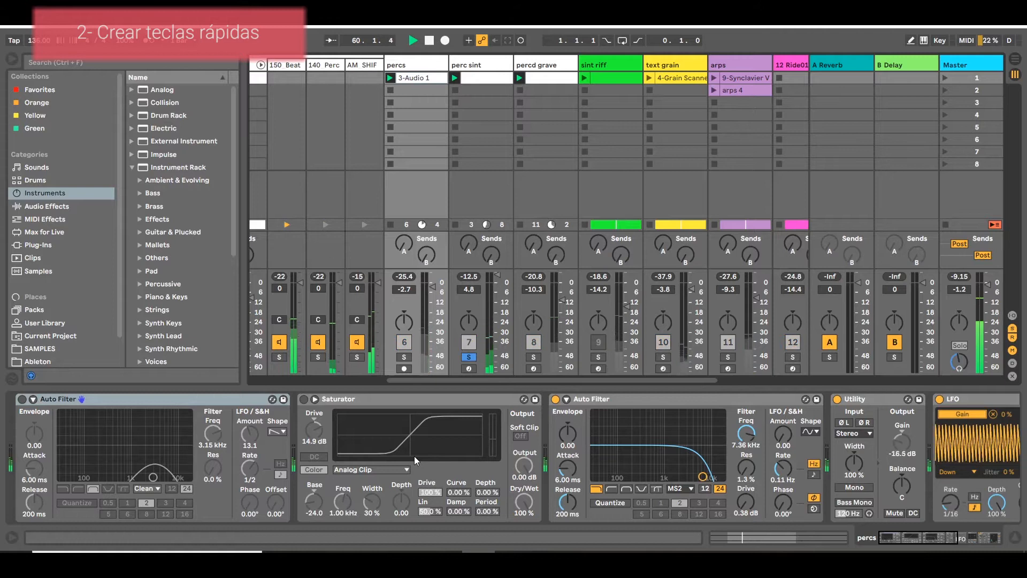
key(space)
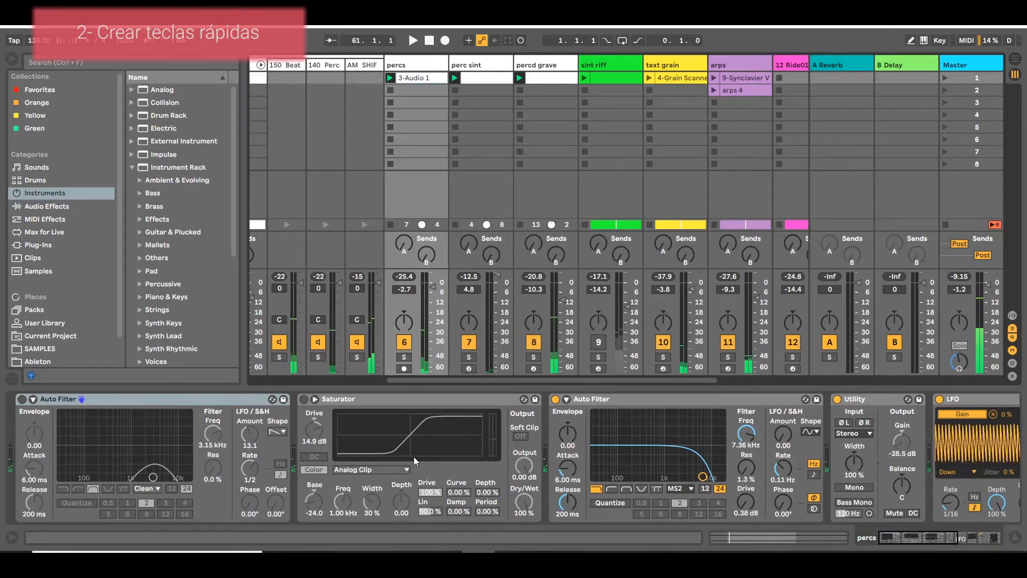
click(939, 40)
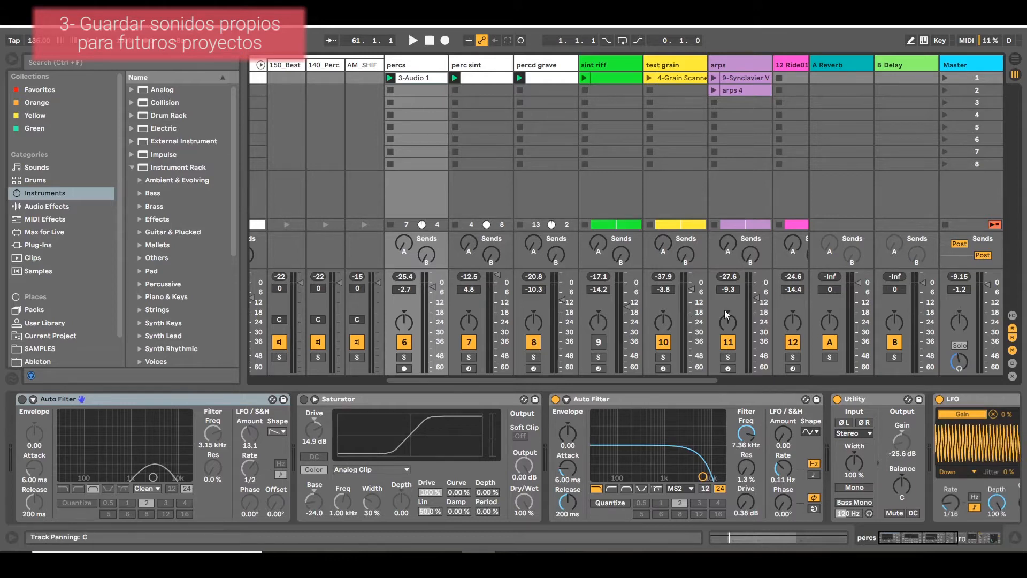
Solo the arps track and look through its device chain, selecting Velocity, Synclavier V, LFO and Auto Filter.
click(726, 62)
click(728, 357)
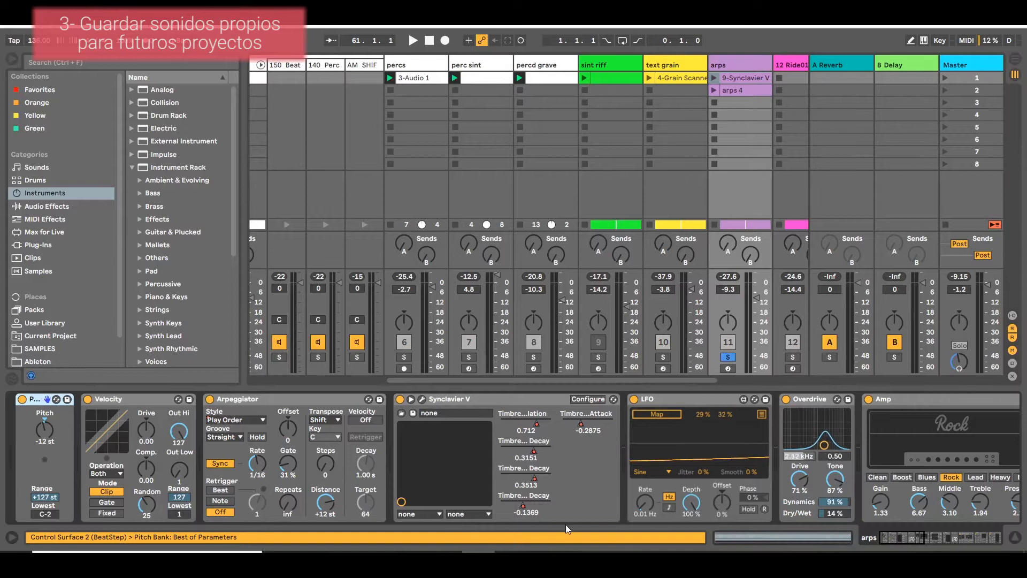
click(936, 545)
drag(934, 542, 880, 540)
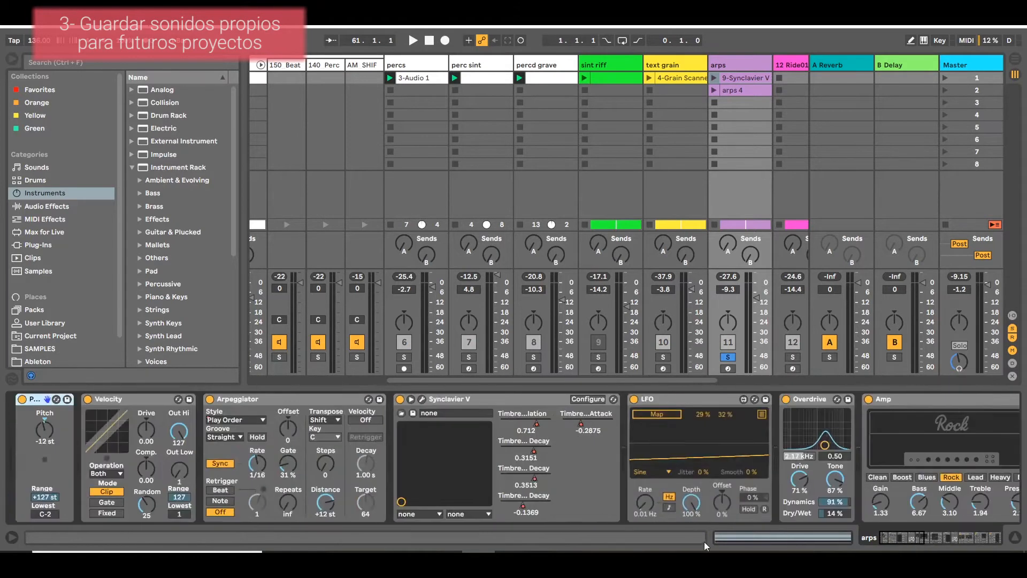
click(107, 399)
click(204, 402)
click(134, 400)
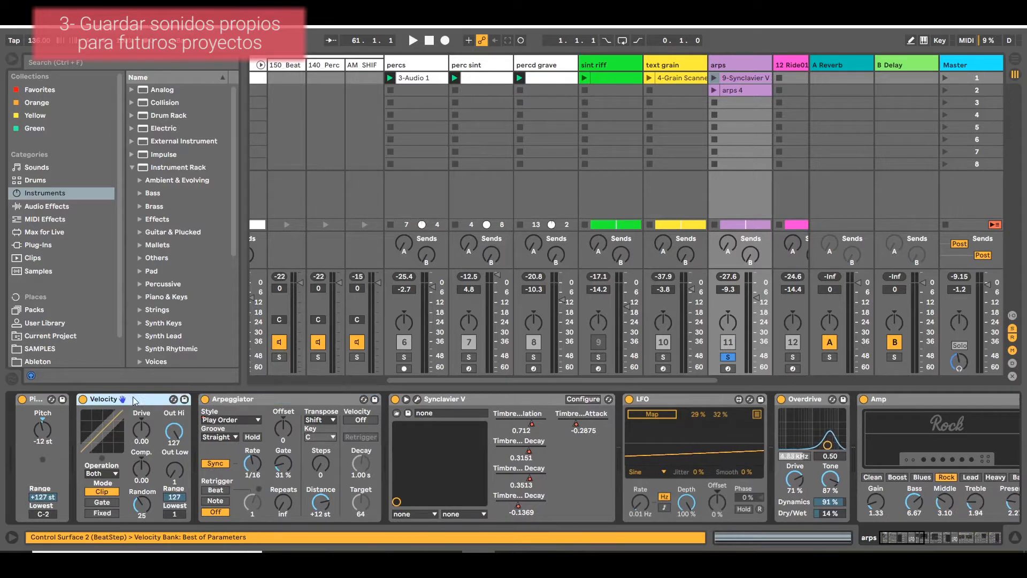
click(486, 402)
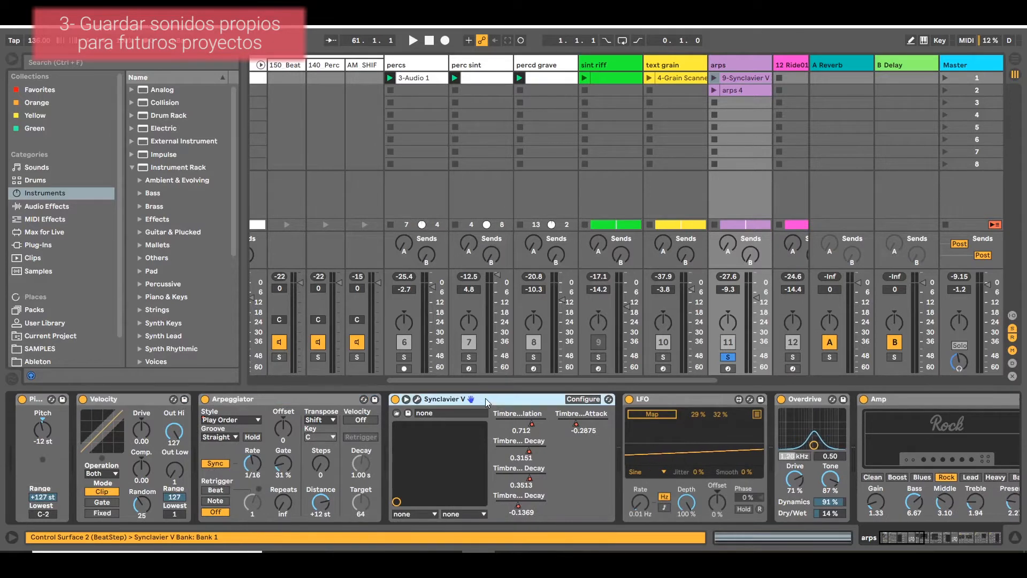
click(718, 401)
drag(918, 538, 937, 538)
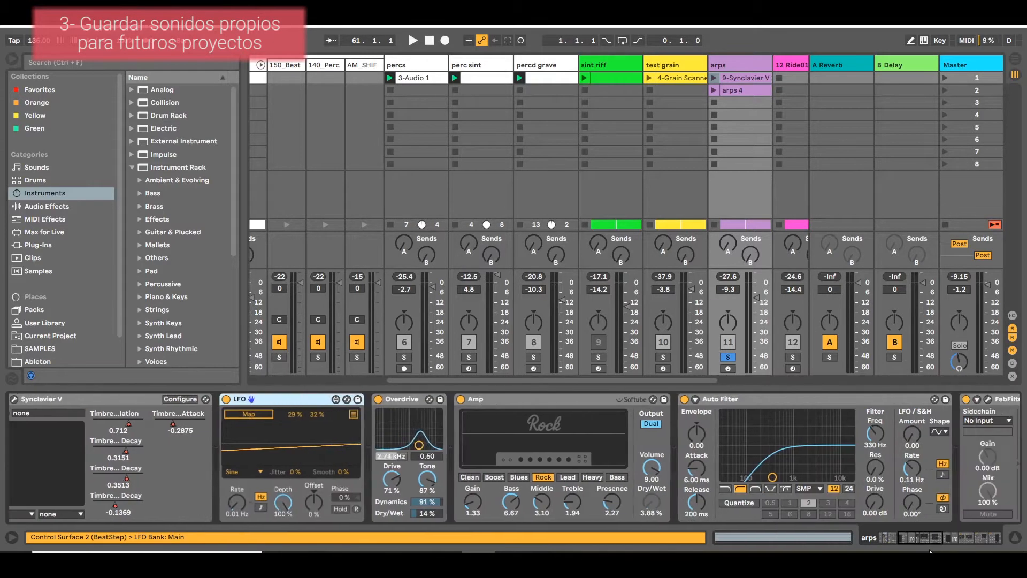
click(760, 399)
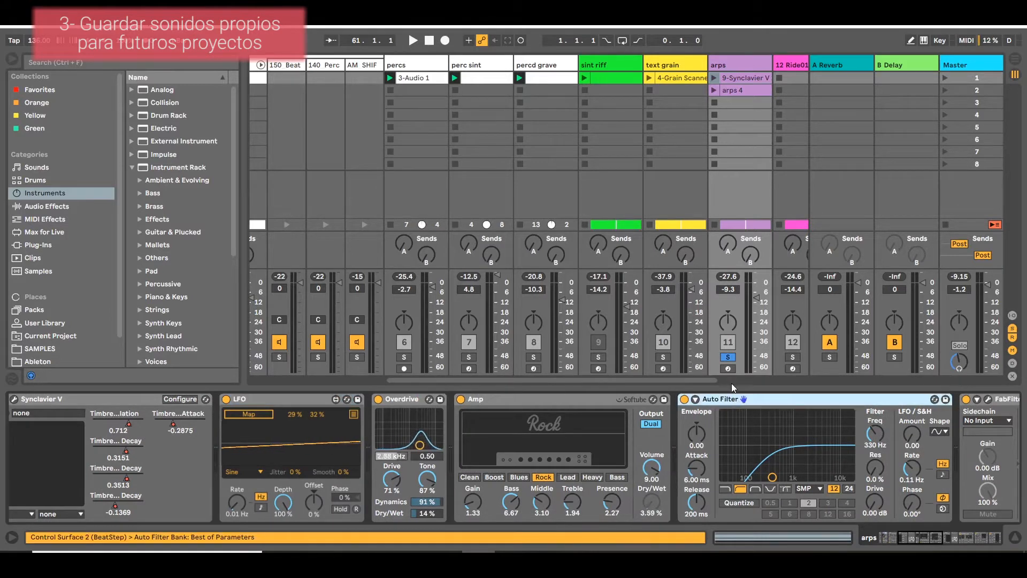
Switch to the Arrangement view and play the soloed arps track.
key(Tab)
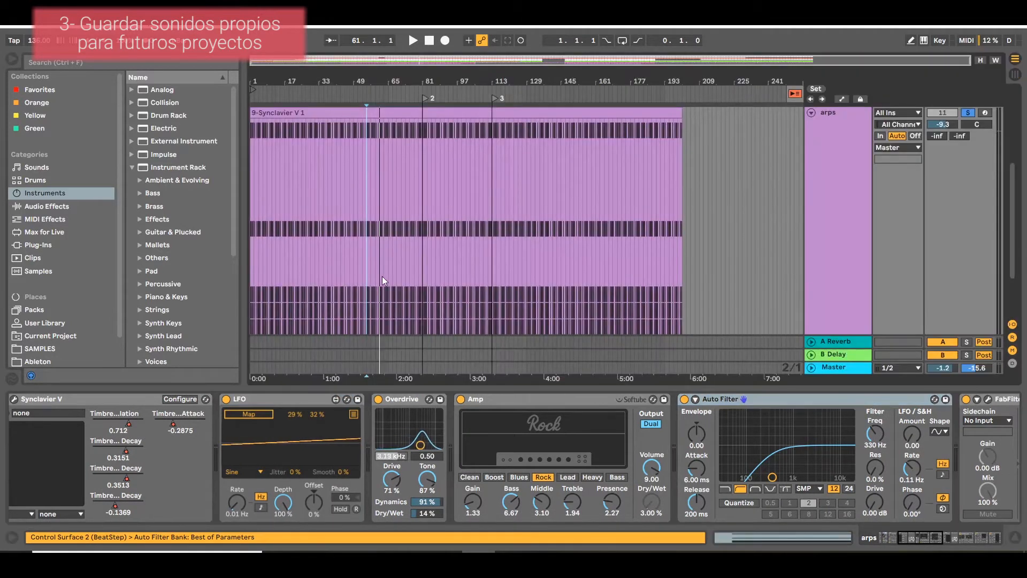
click(332, 281)
key(space)
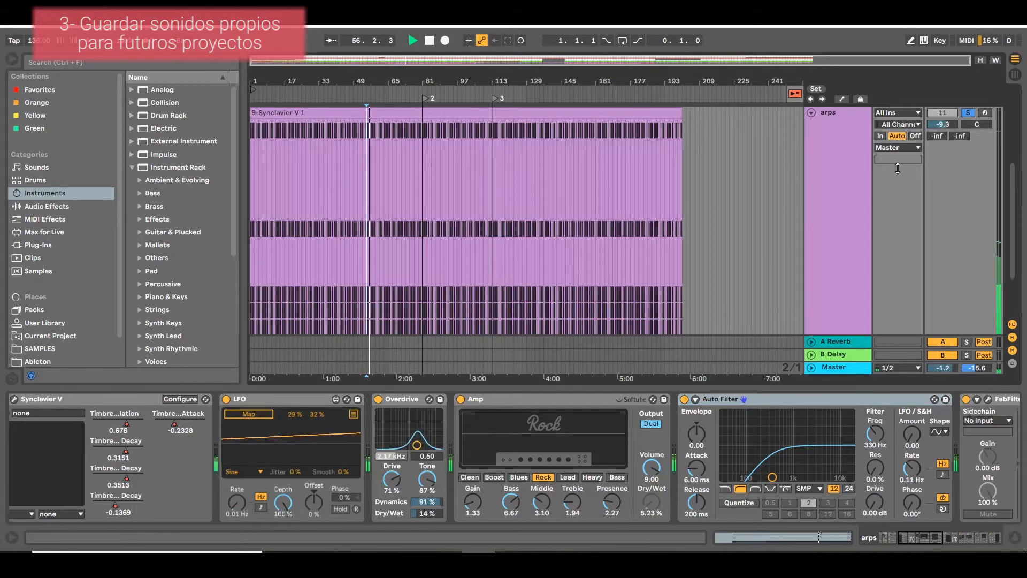
Stop playback and group the arps track's whole device chain, from Pitch to Compressor, into a single rack.
click(853, 188)
key(space)
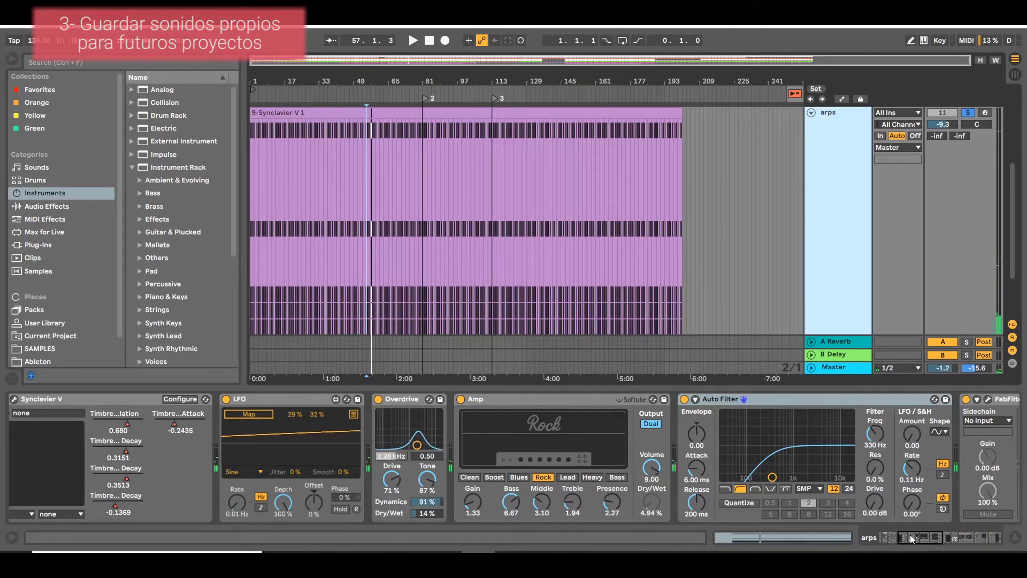
click(949, 539)
mouse_move(960, 538)
mouse_down()
mouse_move(886, 538)
mouse_move(962, 538)
mouse_up()
click(791, 402)
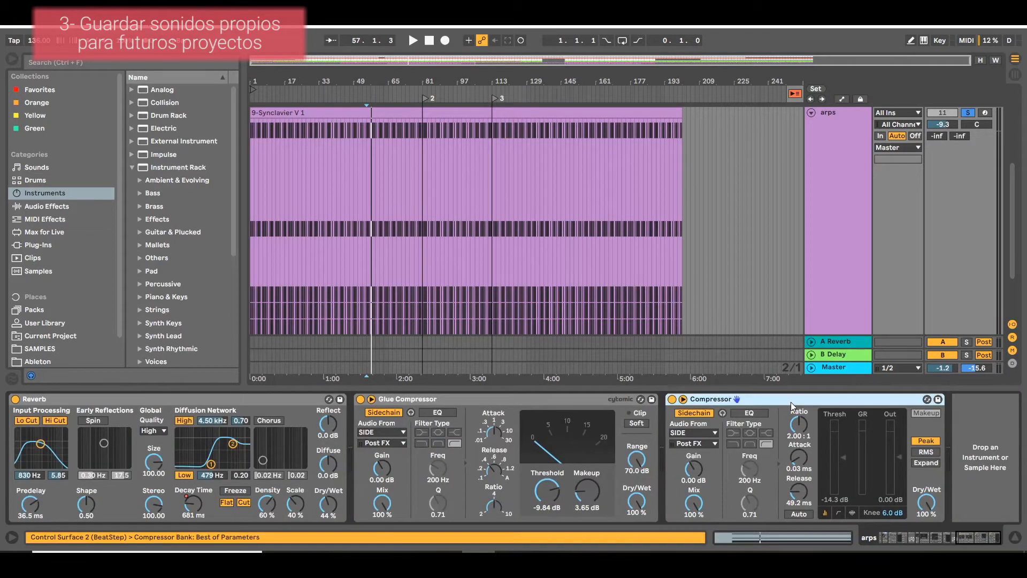
drag(960, 537, 885, 539)
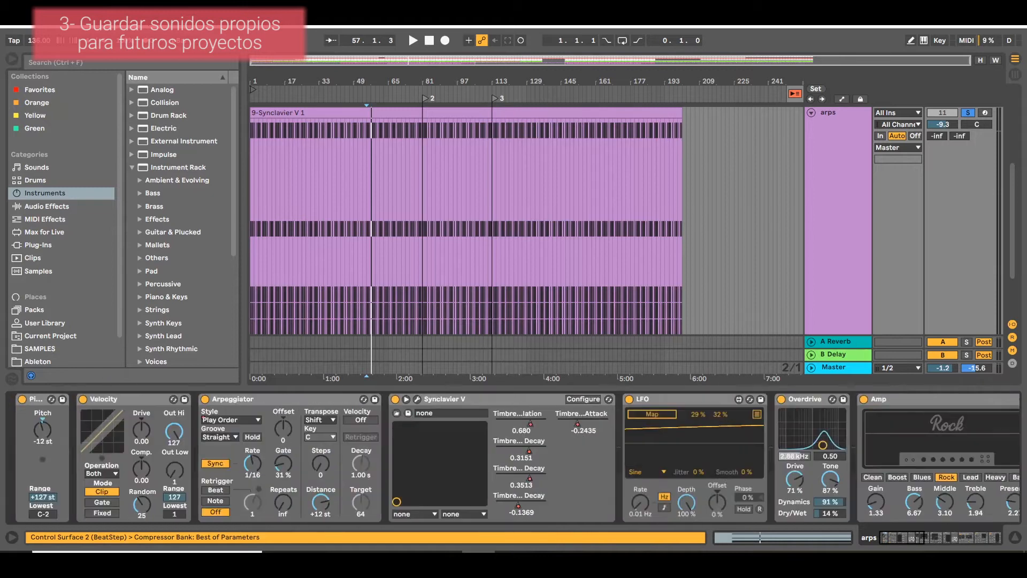
click(43, 401)
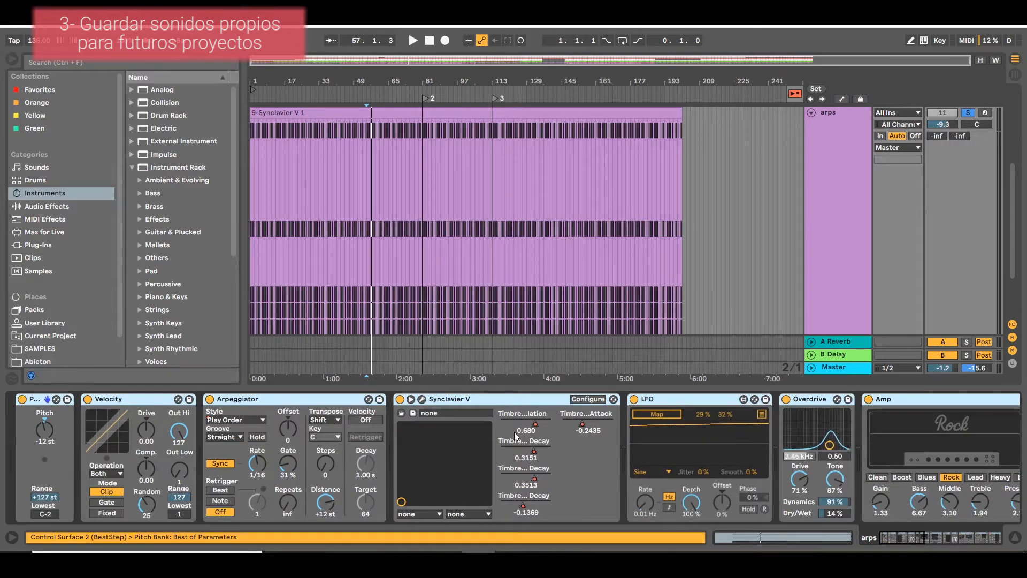
right_click(488, 400)
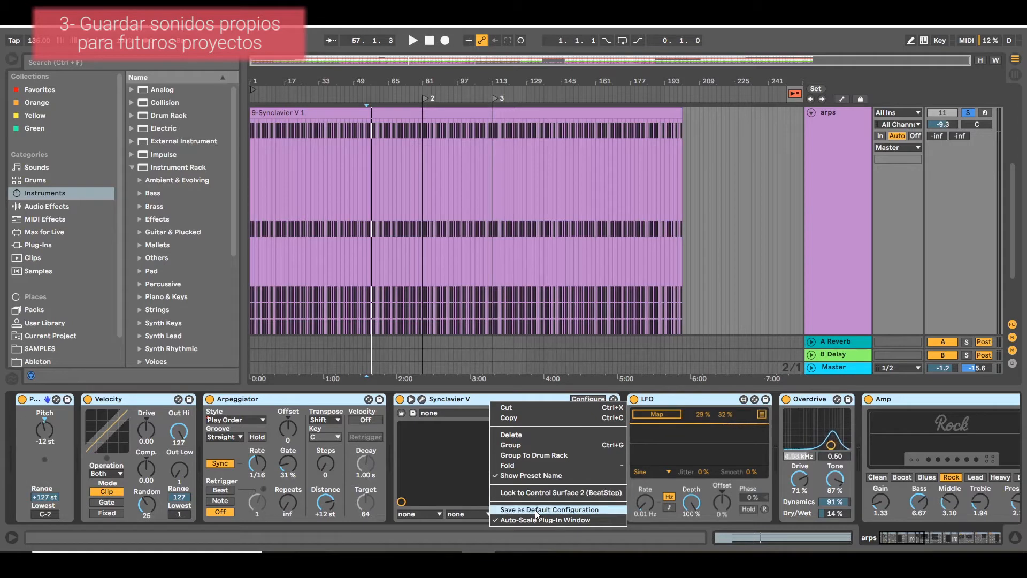
click(514, 446)
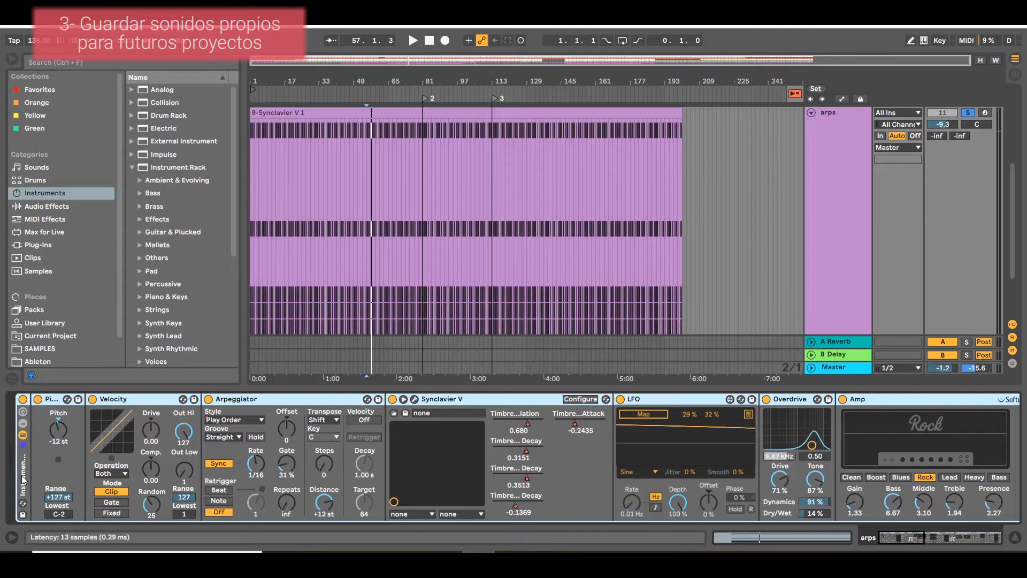
Save the new rack of the arps track to the User Library as a preset named Arpegiador LOCO.
mouse_move(884, 540)
mouse_down()
mouse_move(961, 539)
mouse_move(881, 539)
mouse_up()
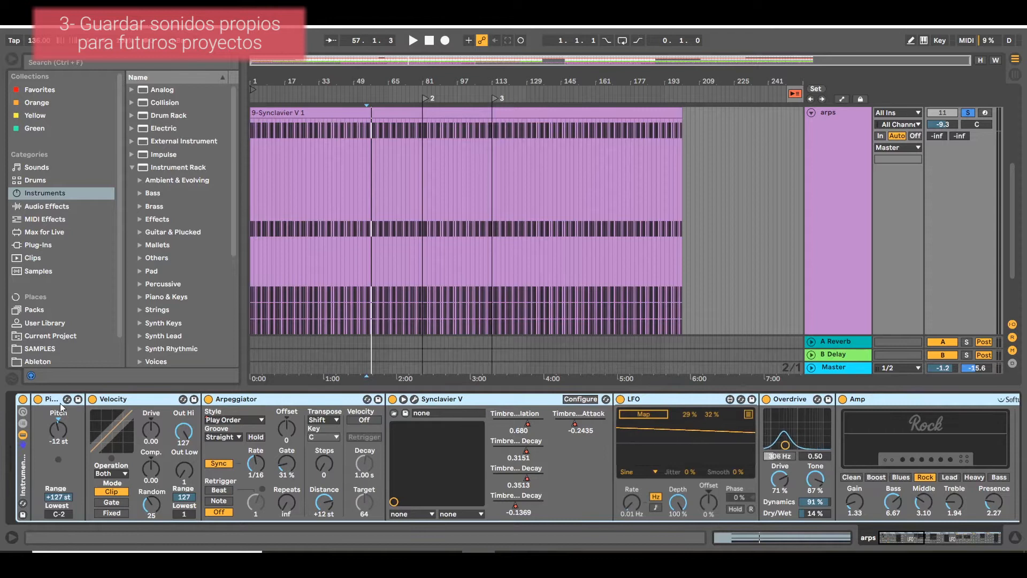
click(23, 516)
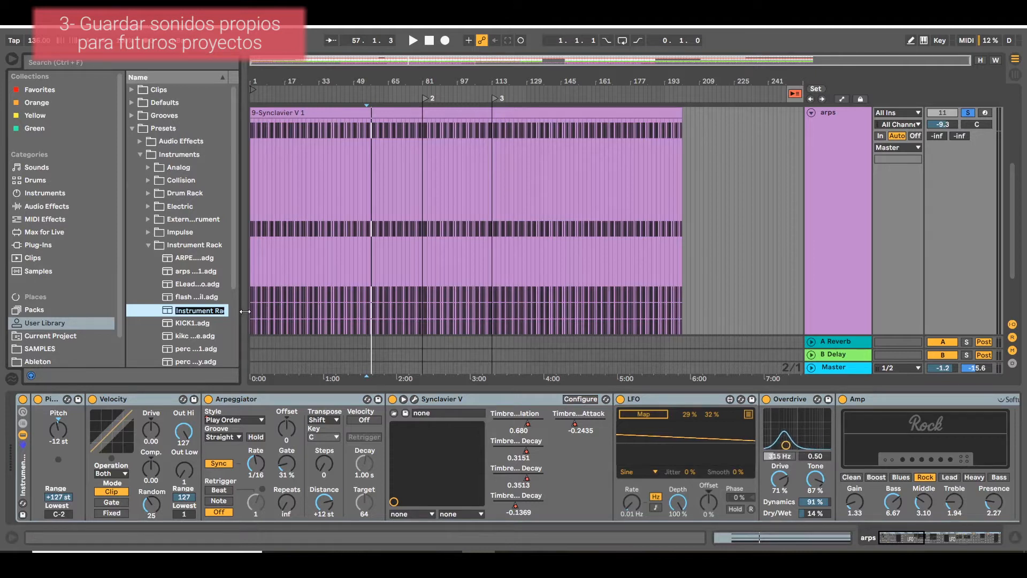
drag(245, 310, 345, 363)
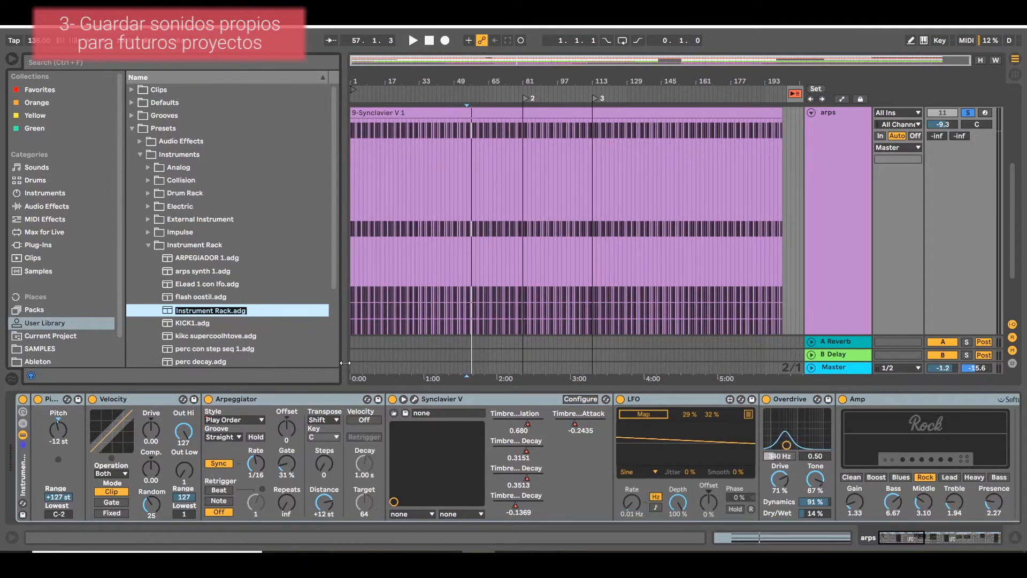
text(Arpegiador)
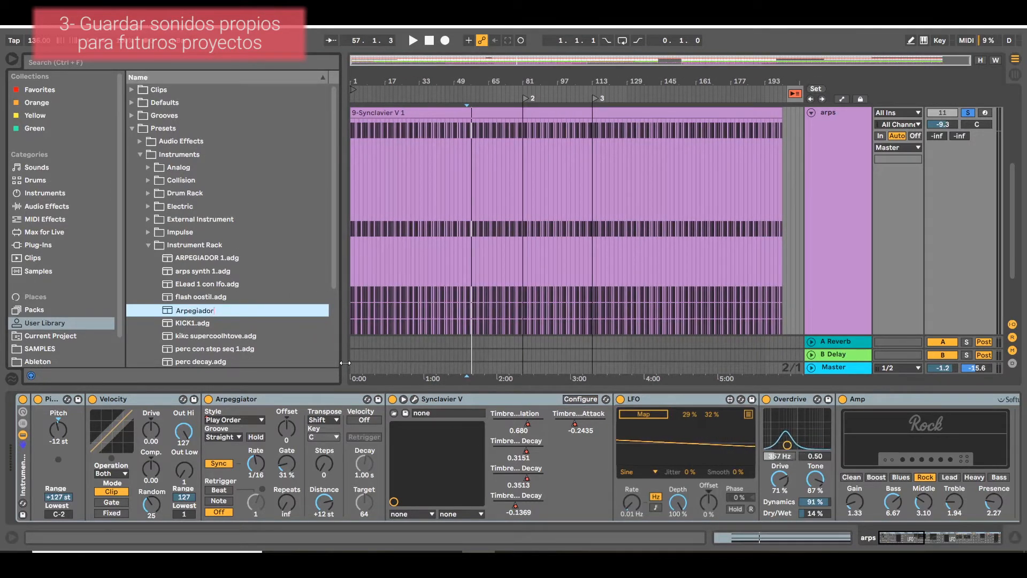
text( LOCO)
key(Return)
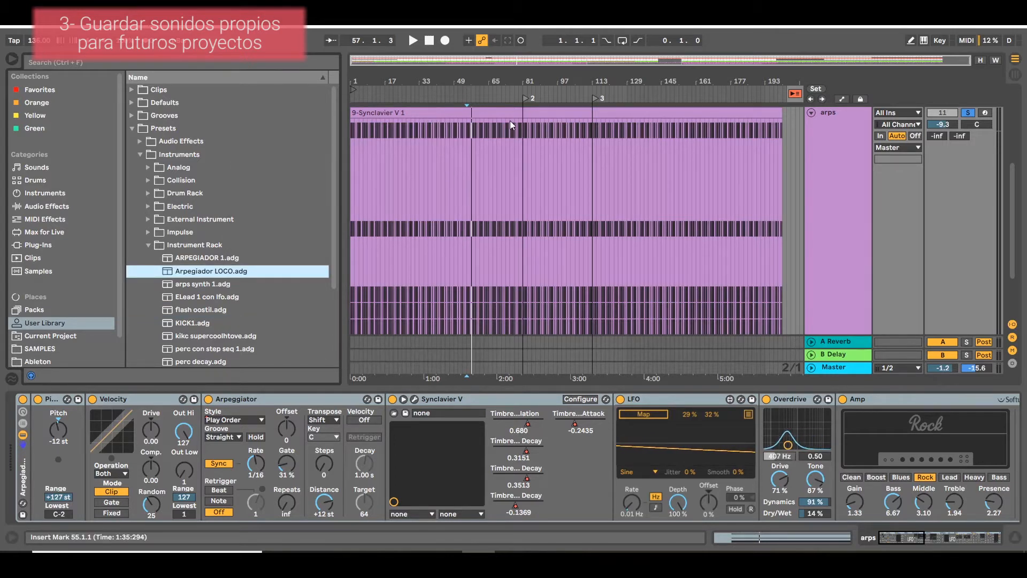
Insert a new MIDI track below the 14 MIDI track.
scroll(510, 120, down, 3)
right_click(821, 315)
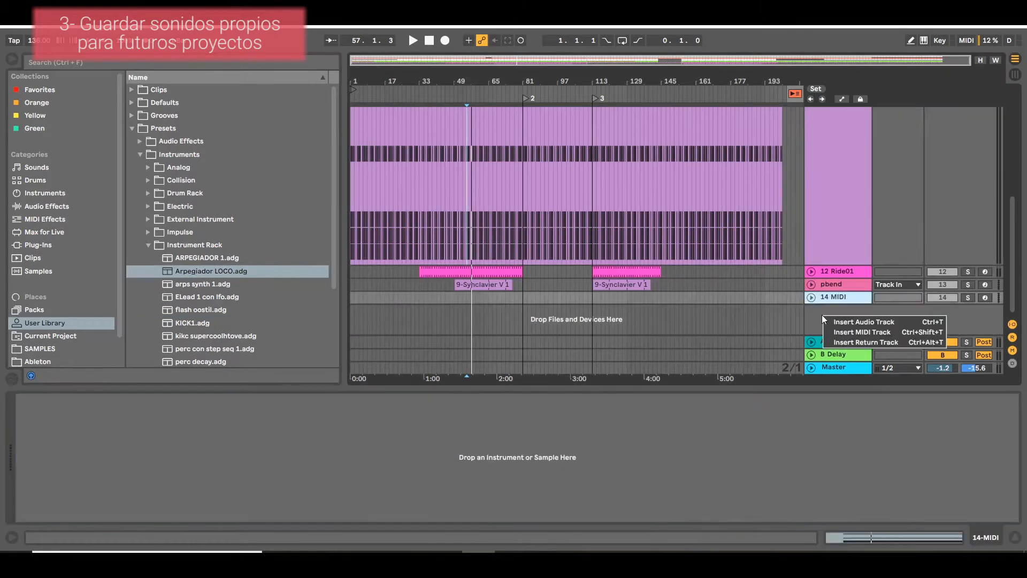
click(847, 332)
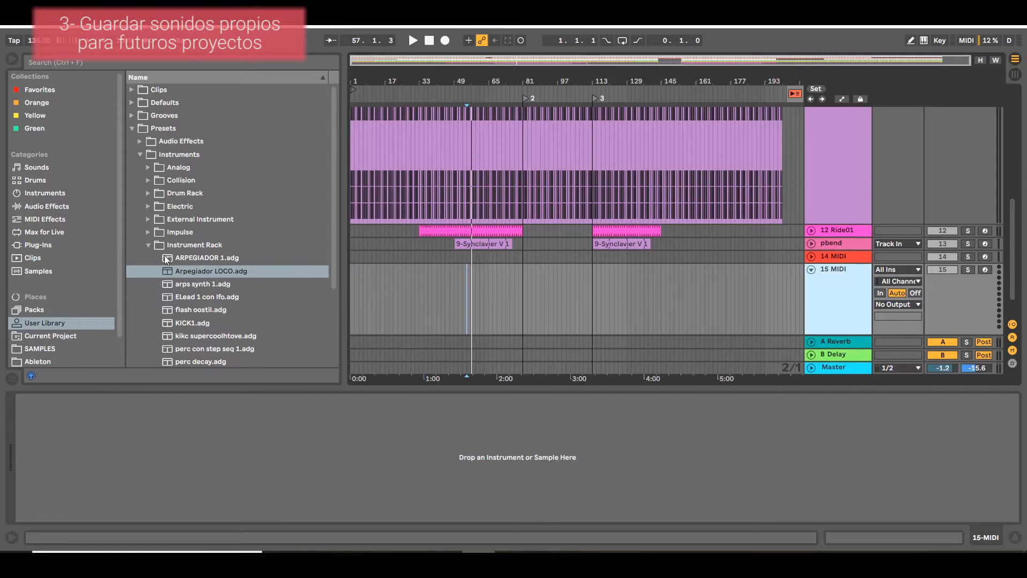
Load the Arpegiador LOCO preset from the Instrument Rack presets onto the new MIDI track and close its plug-in windows.
click(37, 195)
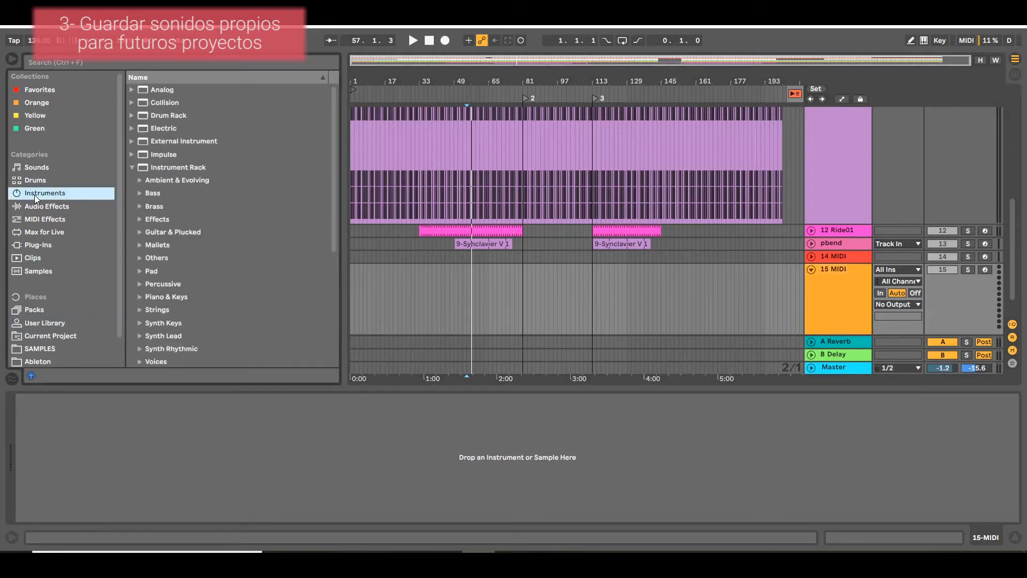
click(133, 170)
click(132, 168)
scroll(177, 321, down, 5)
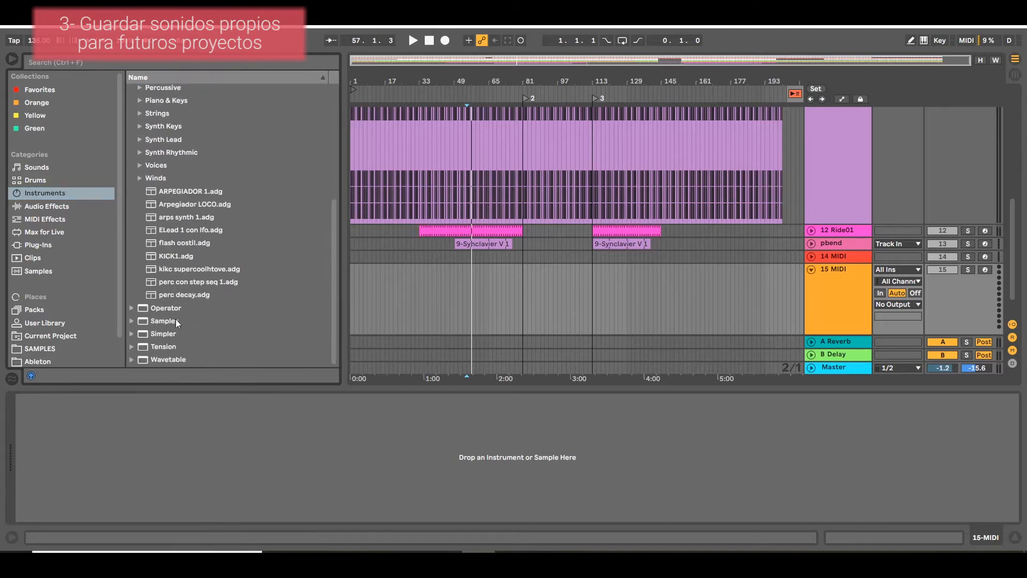
click(174, 208)
drag(173, 208, 848, 295)
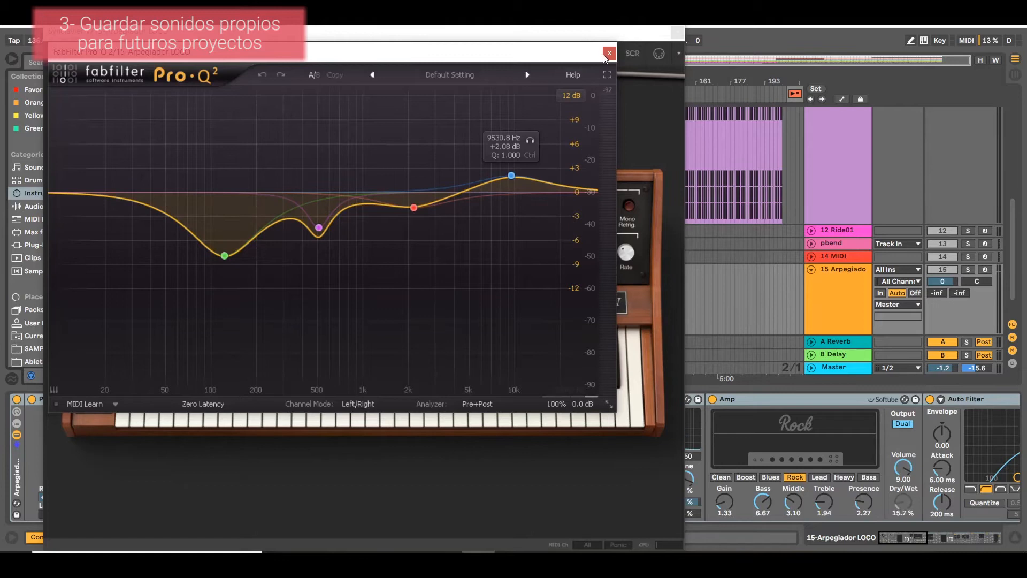
click(609, 52)
click(677, 33)
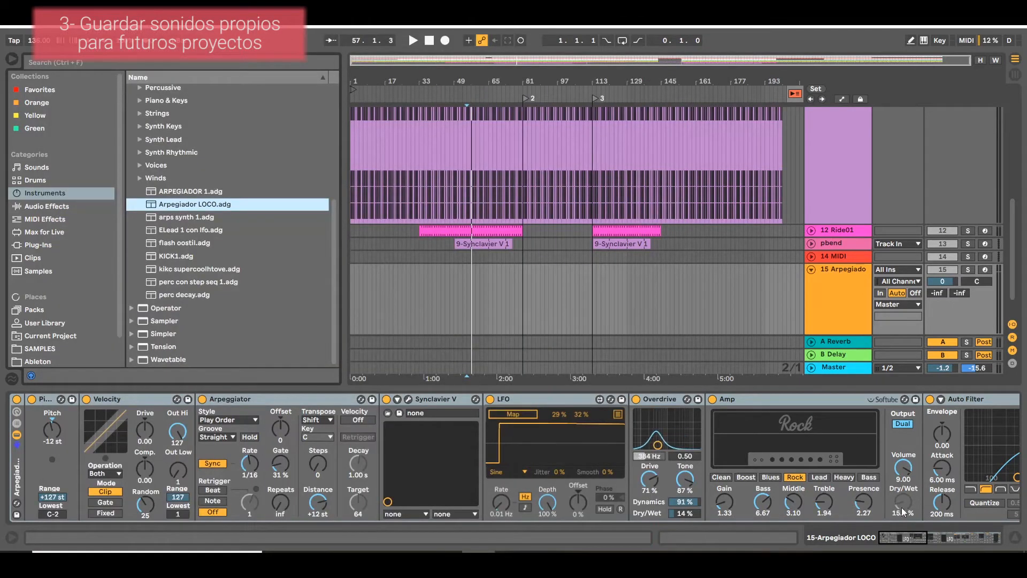
drag(935, 542, 891, 543)
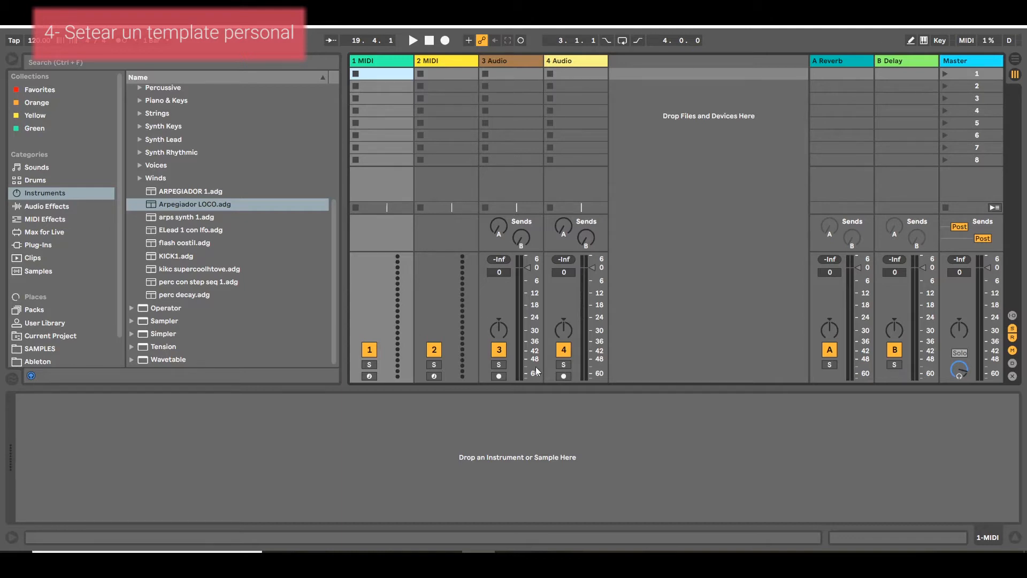
Create a new Live Set and hide the tracks' In/Out section.
click(9, 26)
click(26, 36)
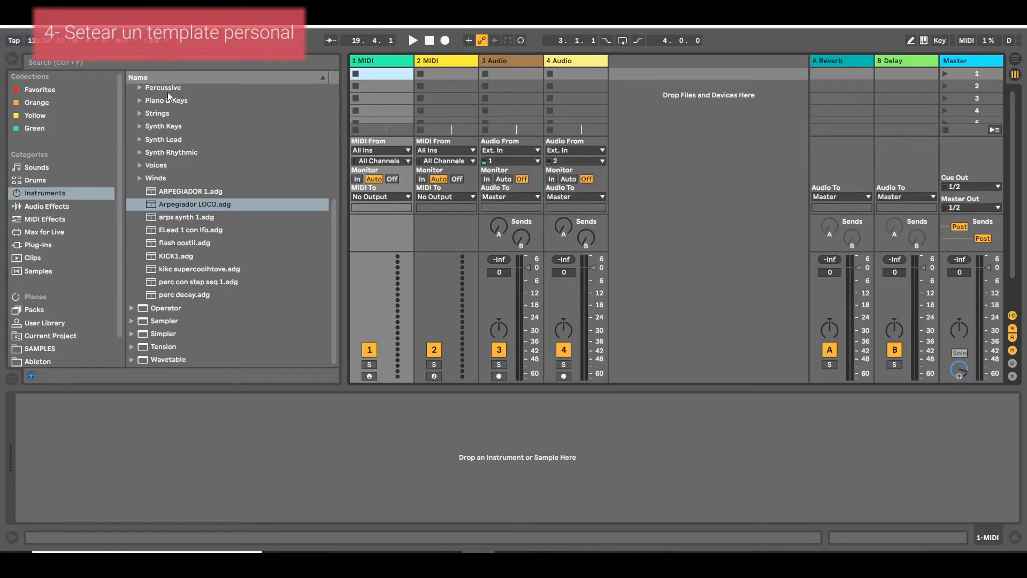
click(1016, 317)
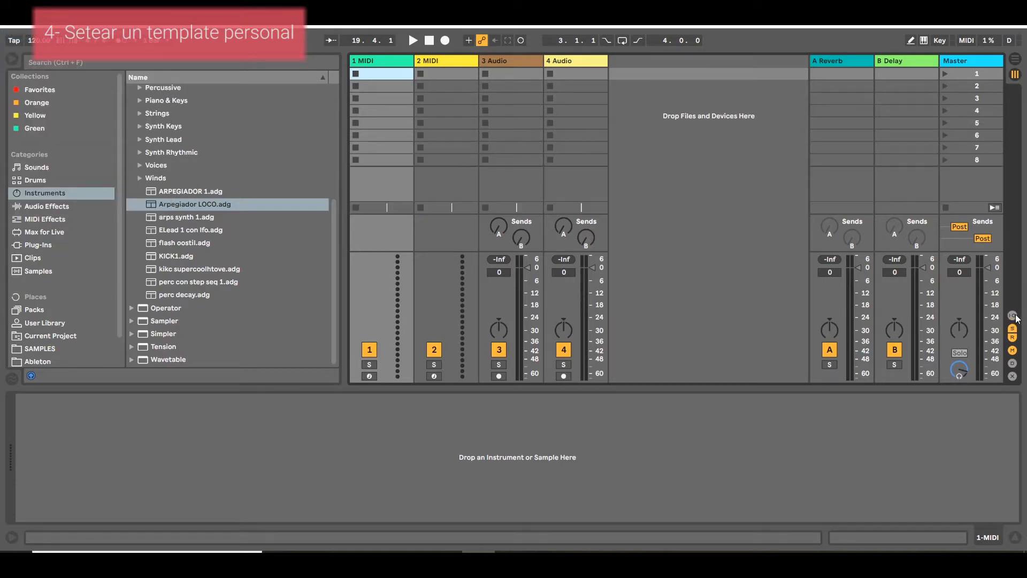
Add an empty Drum Rack to the first MIDI track.
click(502, 64)
click(585, 68)
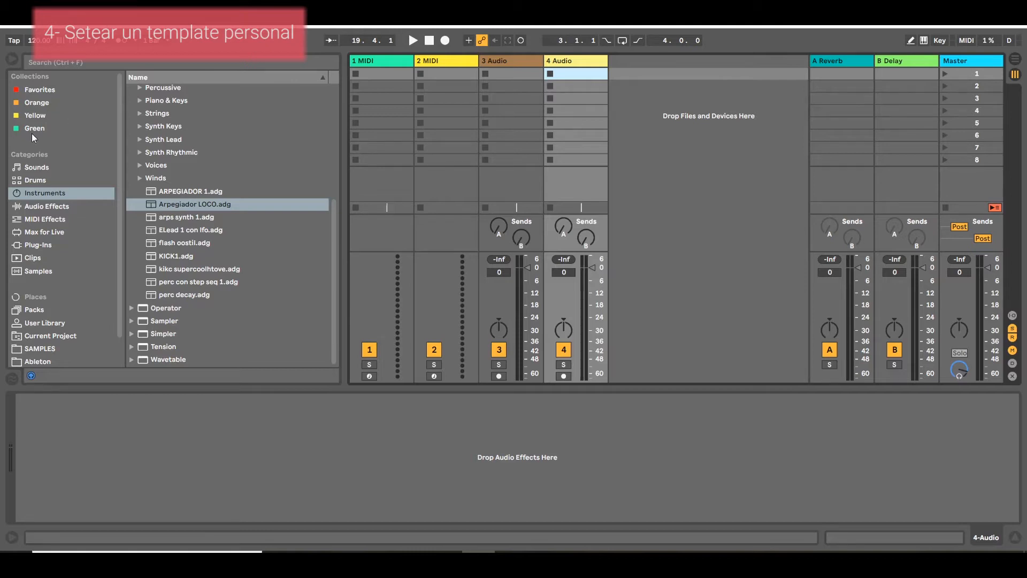
scroll(133, 164, up, 8)
drag(159, 113, 380, 91)
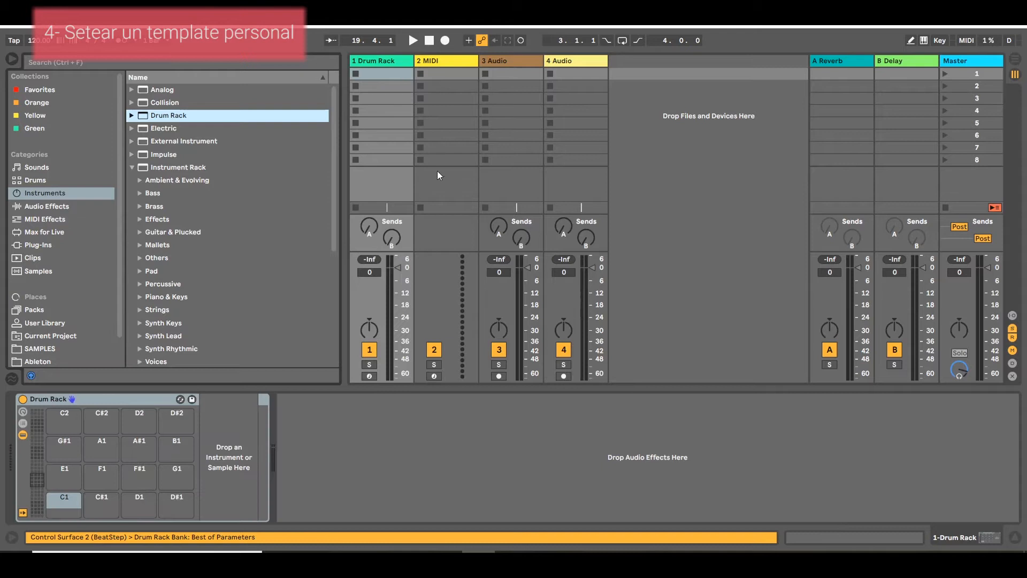
Insert two more audio tracks after the 4 Audio track and set the tempo to 90 BPM.
click(554, 62)
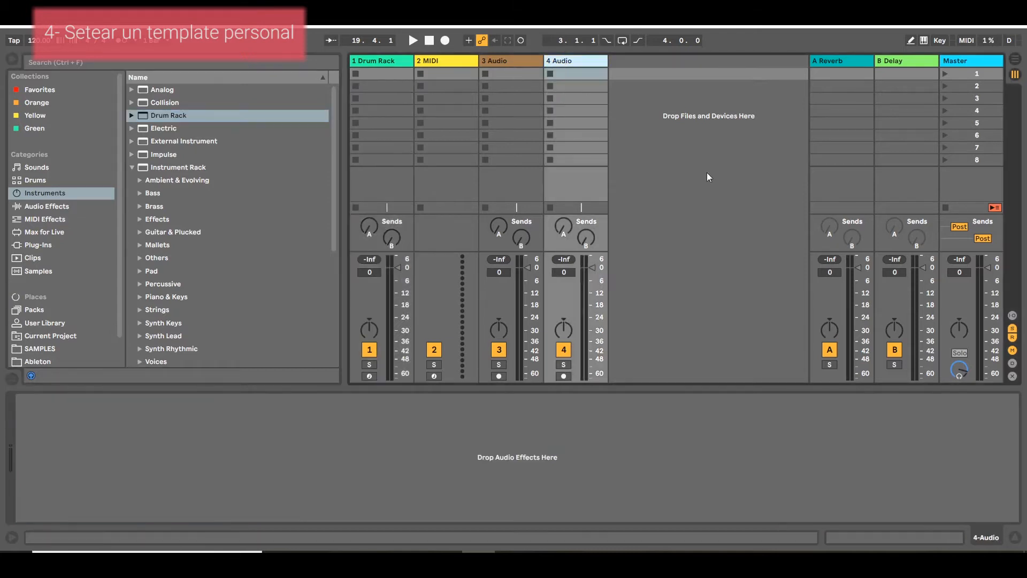
right_click(707, 172)
click(716, 180)
right_click(716, 187)
click(765, 191)
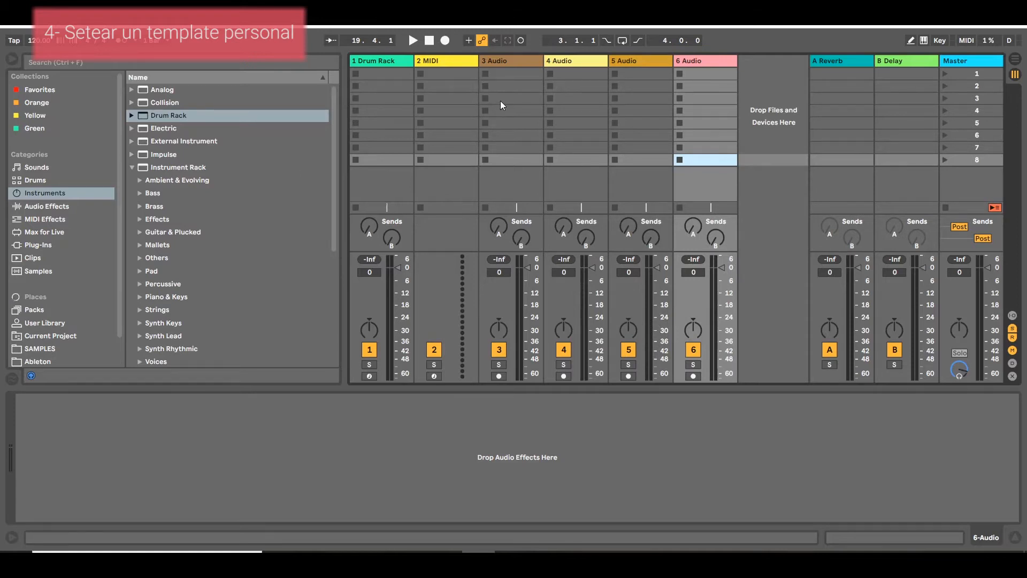
click(44, 45)
key(BackSpace)
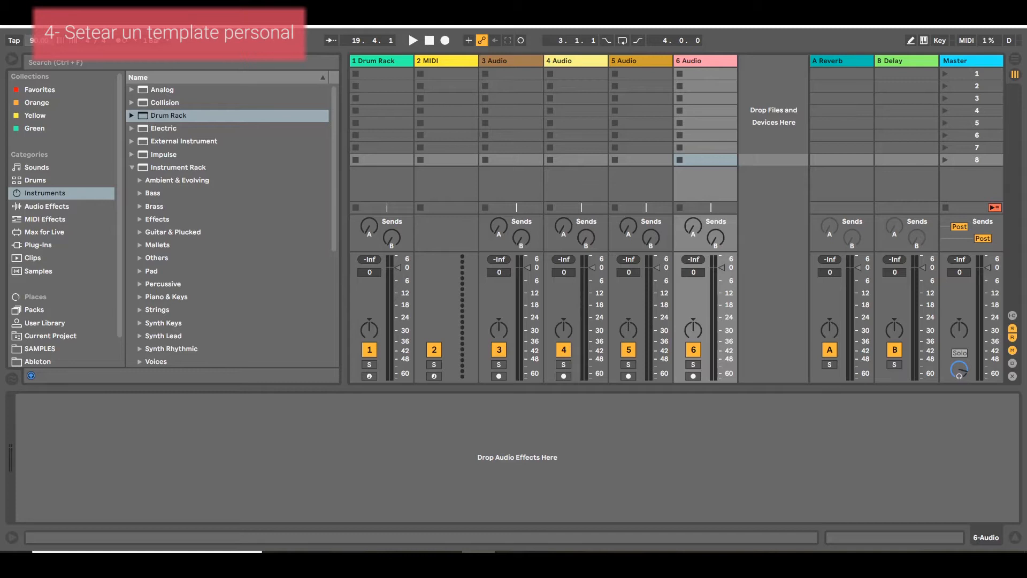
Examine the Save Current Set as Default option in the File Folder preferences and close the preferences.
click(110, 24)
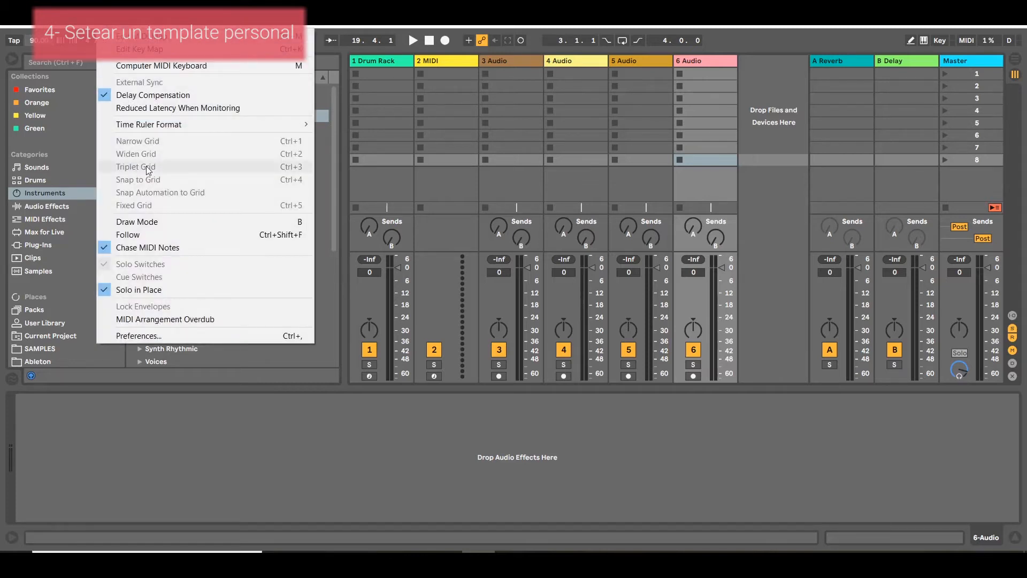
click(175, 335)
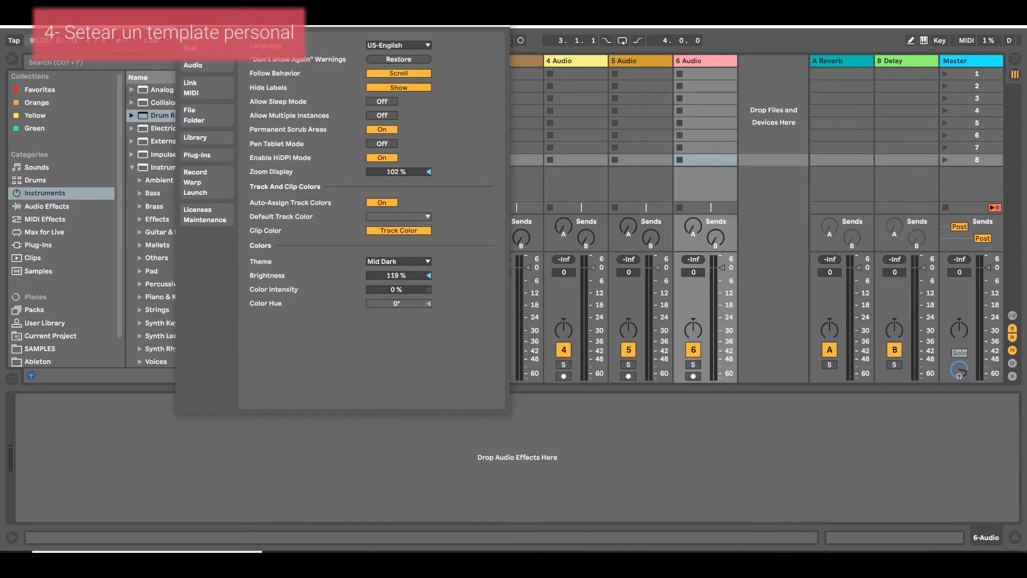
click(186, 114)
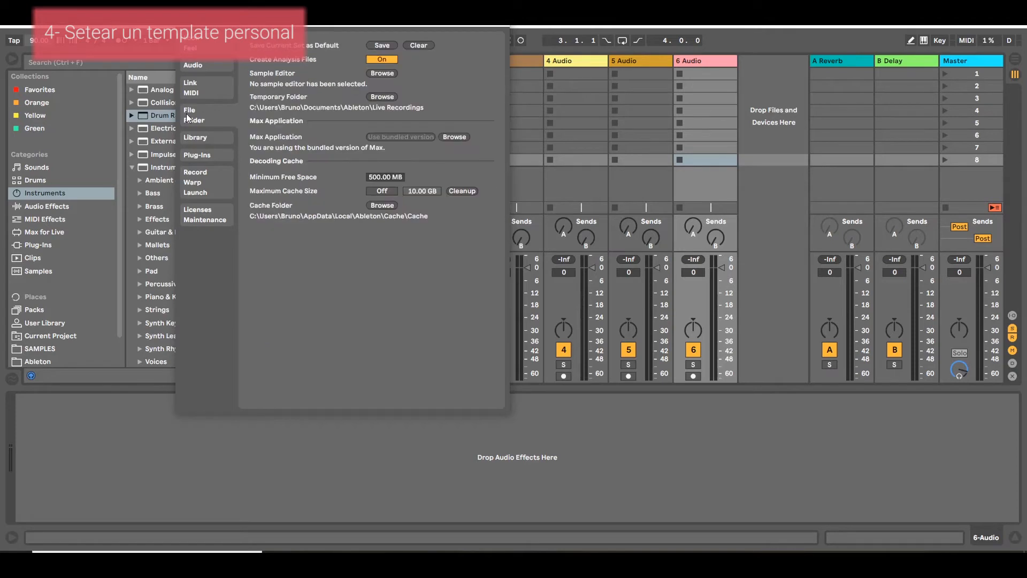
drag(334, 19, 302, 96)
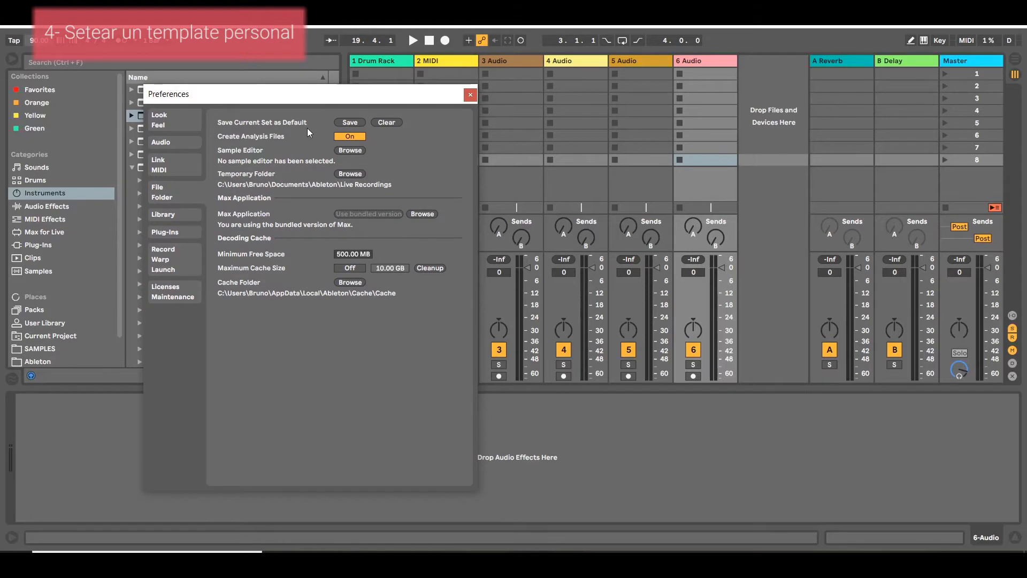
drag(373, 104, 319, 415)
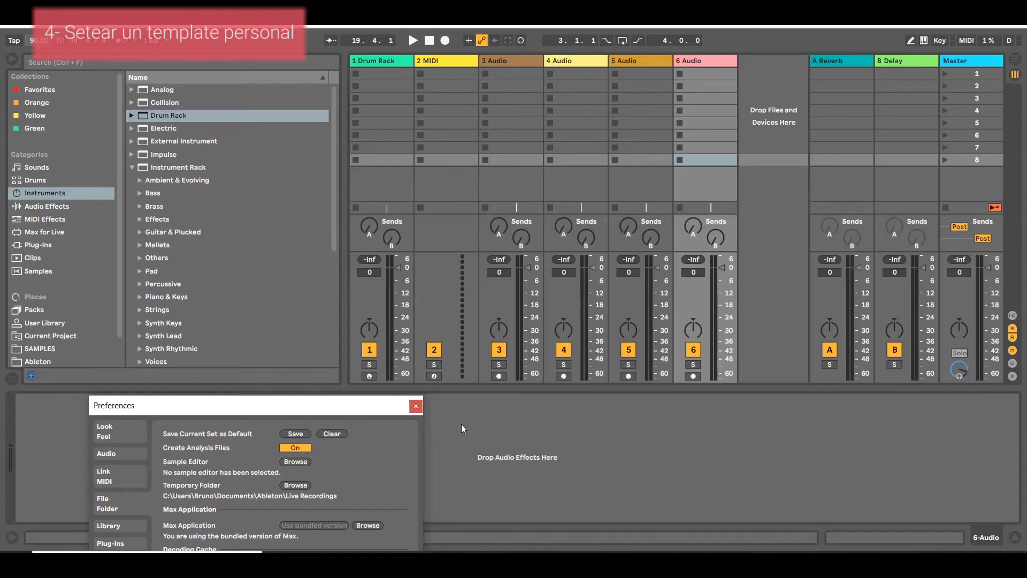
click(416, 406)
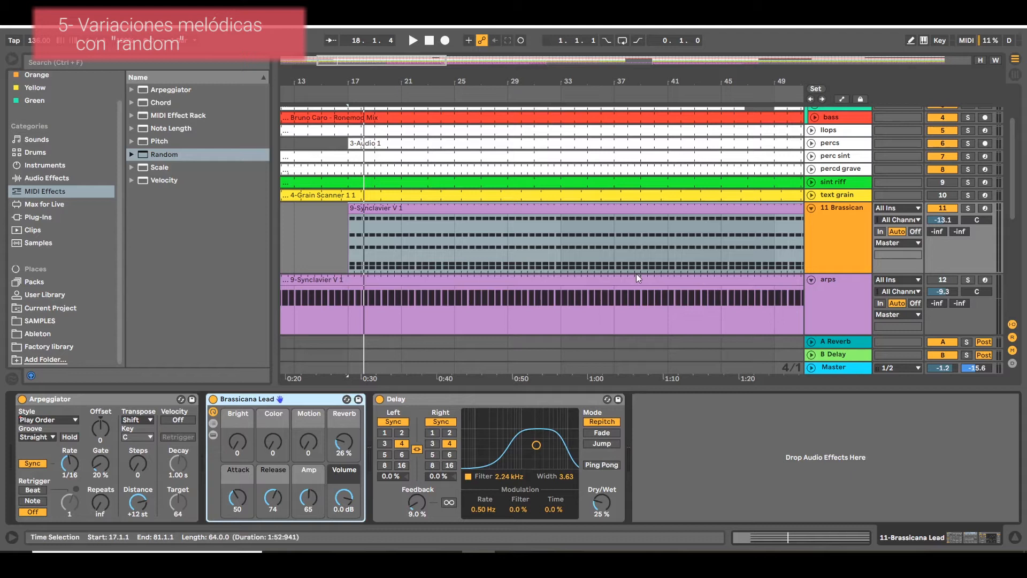
Solo the Brassicana Lead track, play it from bar 17, and stop playback.
click(967, 214)
click(967, 211)
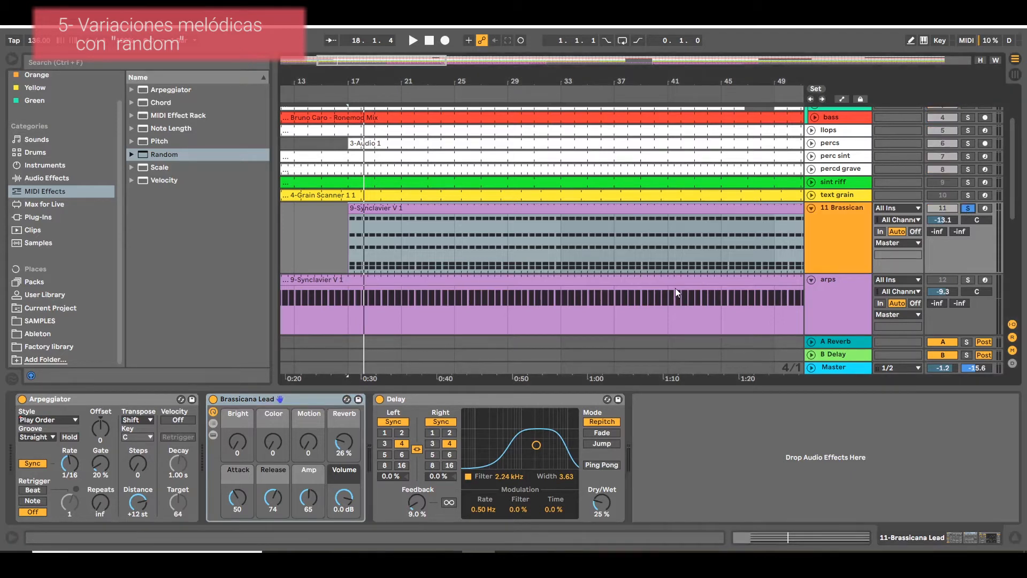
click(411, 208)
click(354, 256)
key(space)
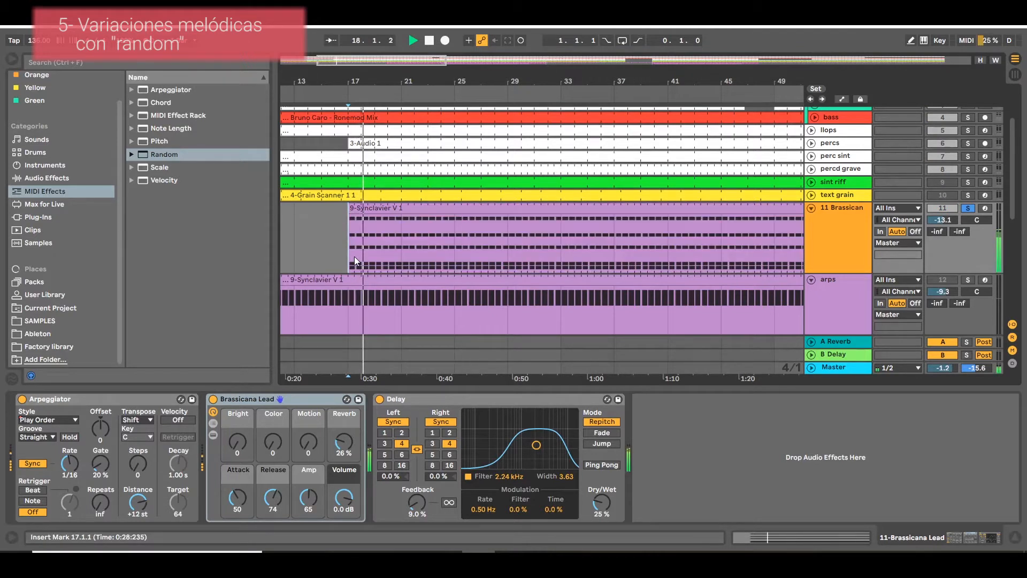
key(space)
Unsolo the Brassicana Lead track, play the full mix from bar 17, and stop playback.
click(971, 207)
key(space)
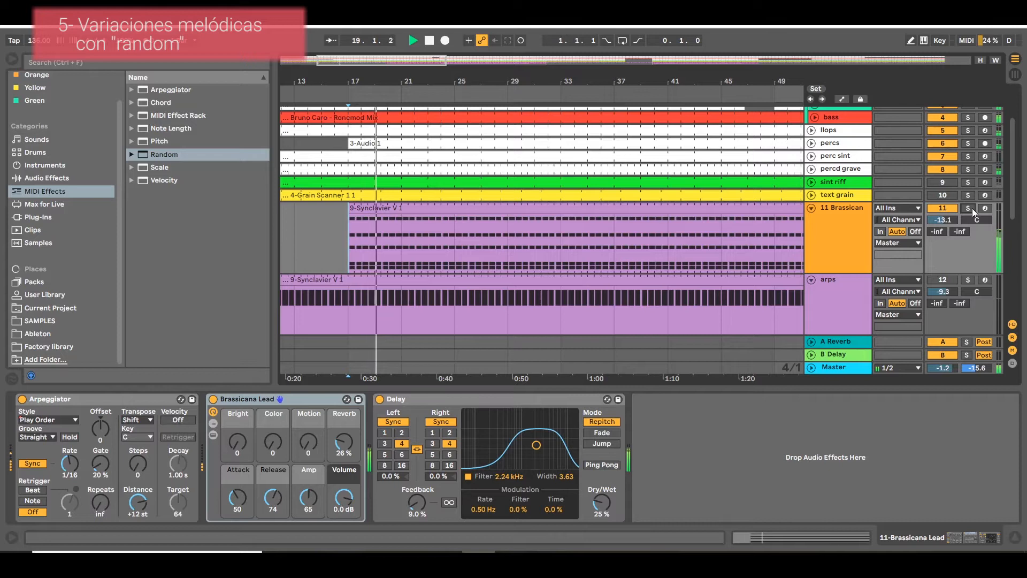
key(space)
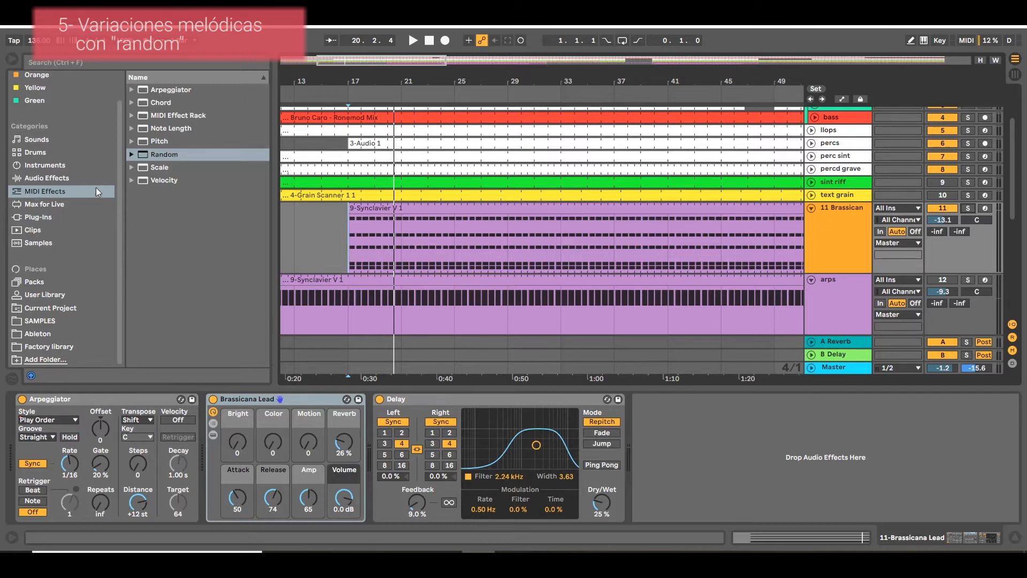
Insert the Random MIDI effect between the Arpeggiator and Brassicana Lead on the Brassicana Lead track.
drag(175, 154, 328, 532)
drag(185, 463, 203, 460)
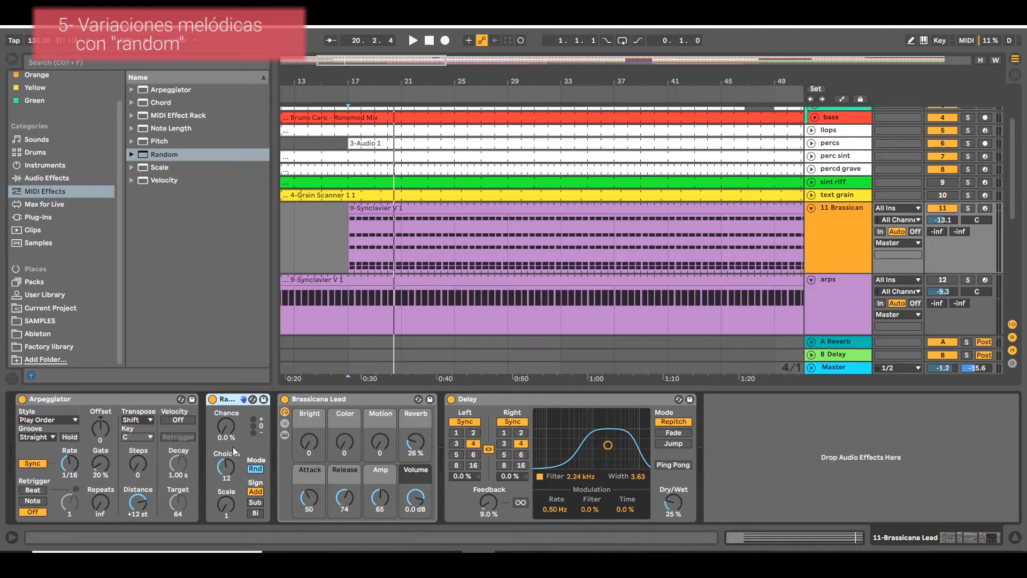
mouse_move(231, 432)
mouse_down()
mouse_move(231, 385)
mouse_move(231, 434)
mouse_up()
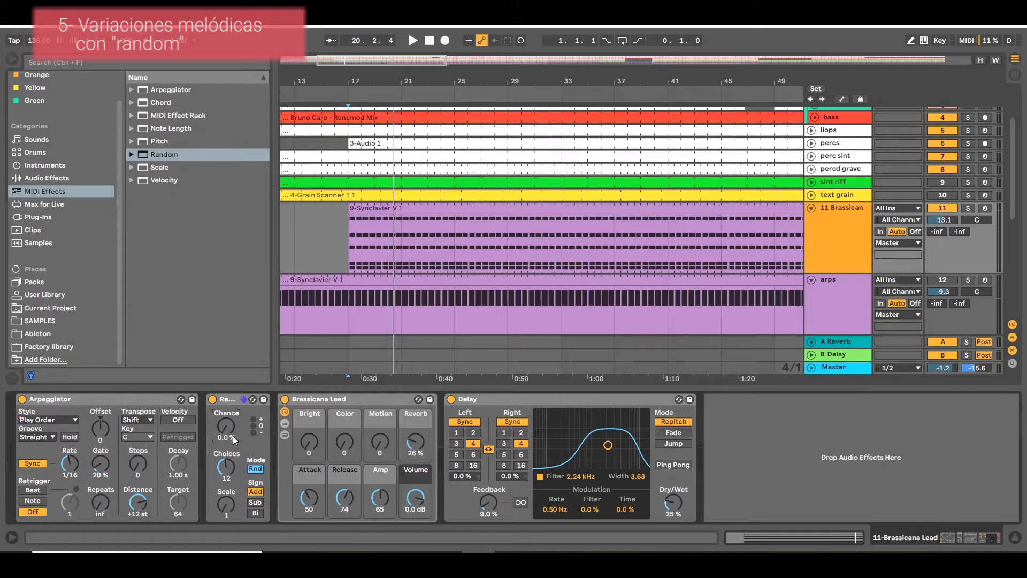
drag(228, 434, 227, 460)
click(226, 508)
Open the 9-Synclavier V 1 clip on the Brassicana Lead track and examine the pitches of its chord notes.
double_click(377, 234)
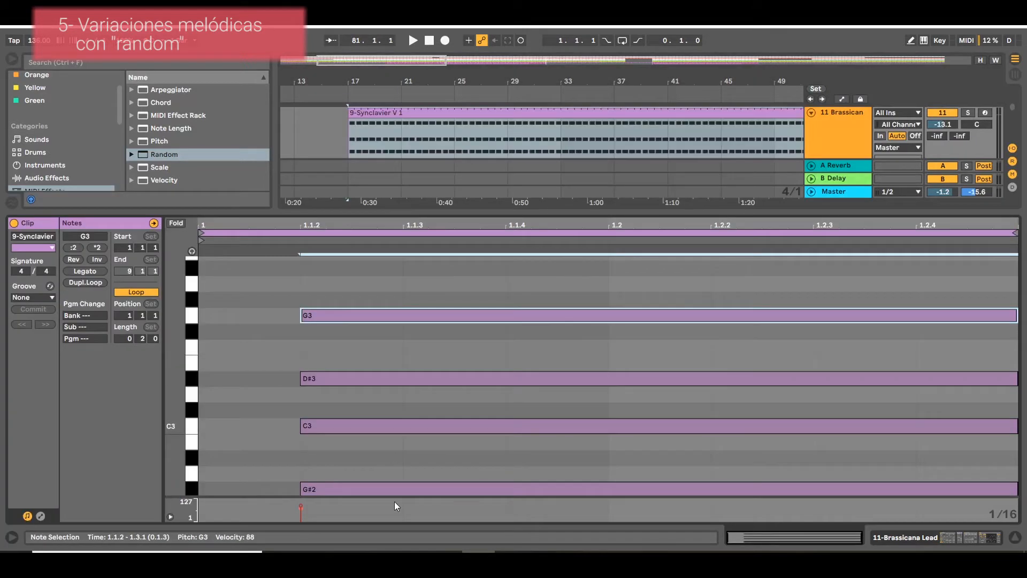
scroll(361, 458, down, 3)
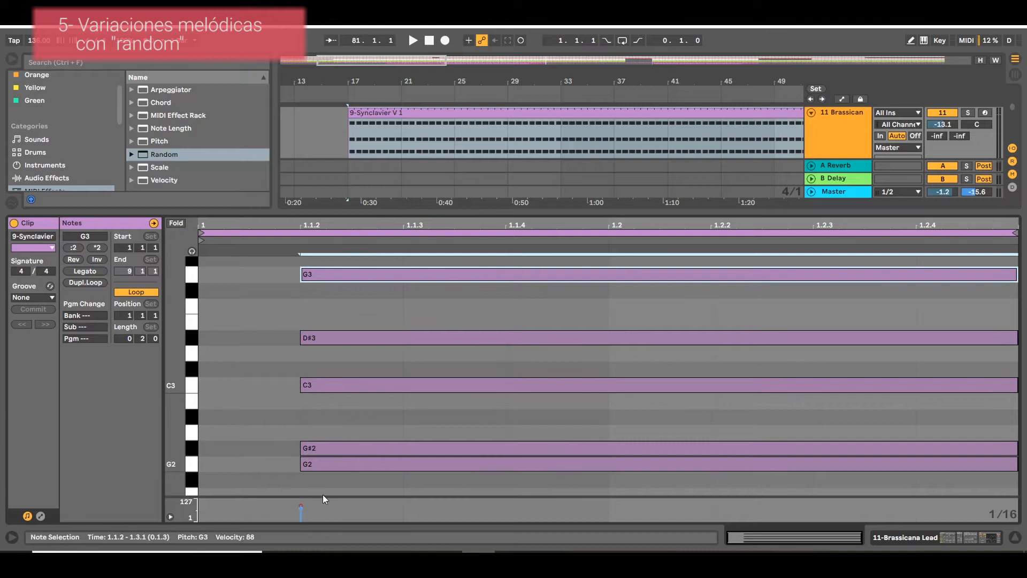
drag(230, 256, 300, 412)
drag(255, 360, 445, 518)
click(253, 344)
scroll(257, 340, up, 4)
drag(284, 304, 332, 338)
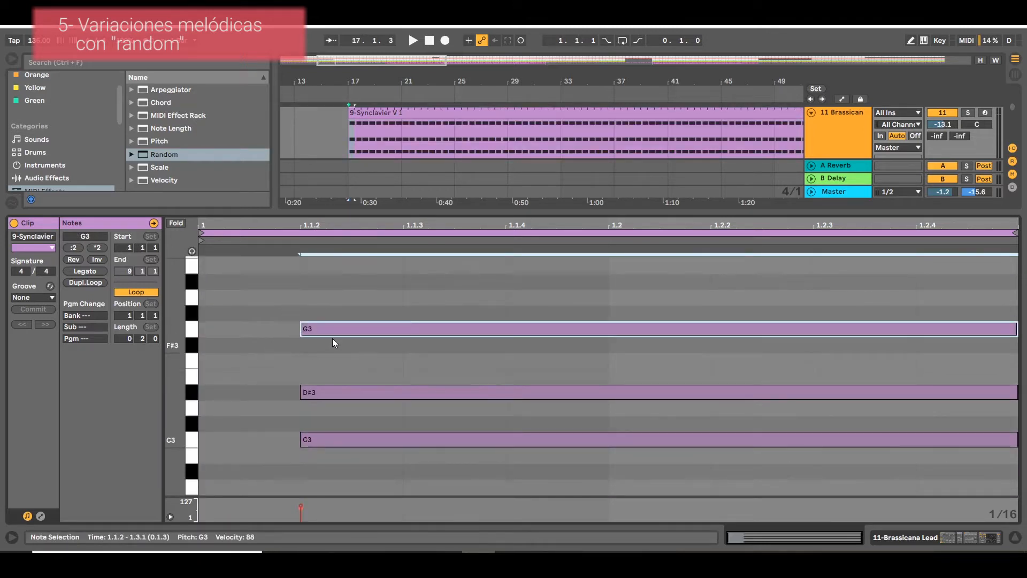
click(307, 394)
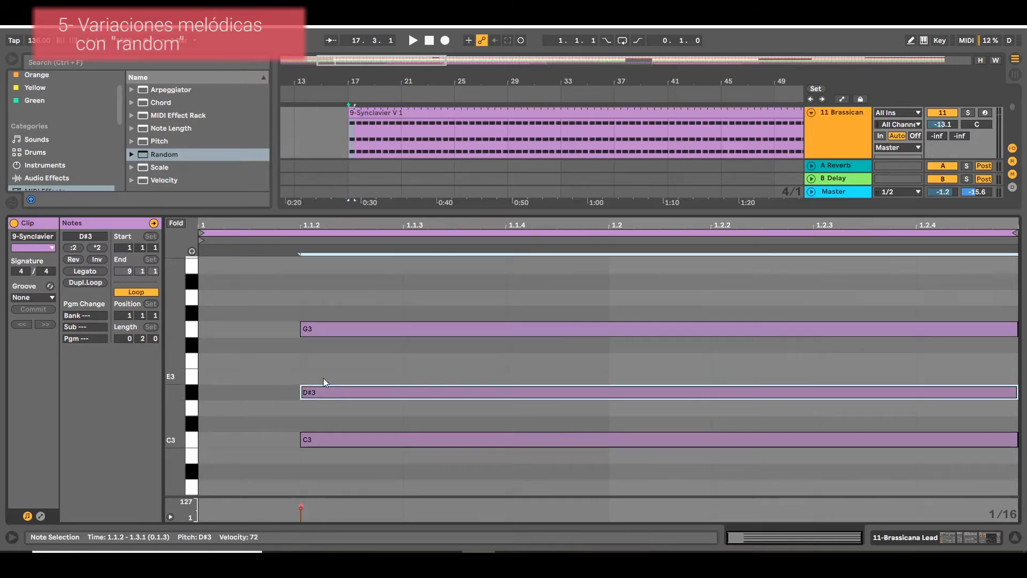
scroll(387, 396, down, 2)
scroll(387, 396, up, 2)
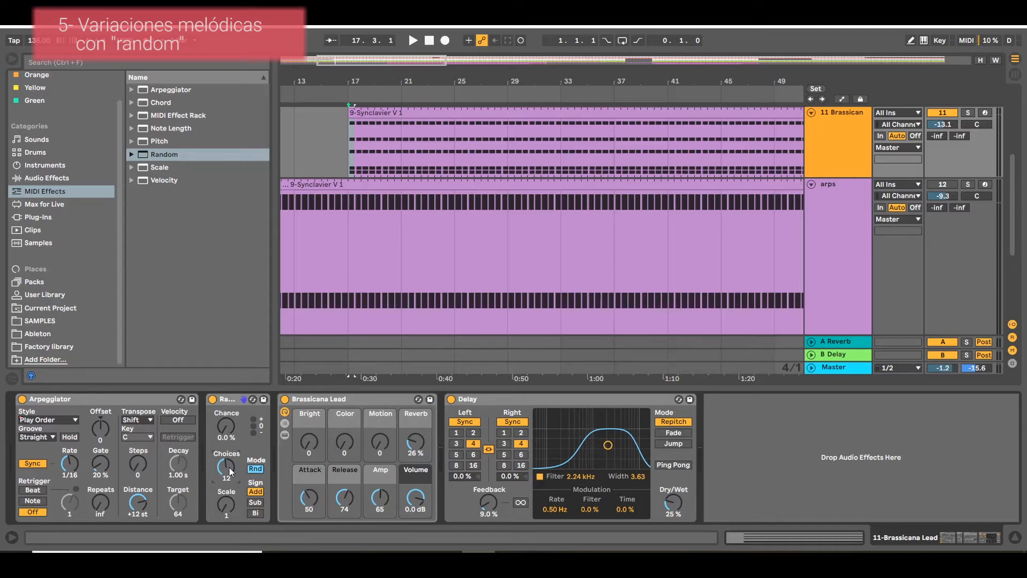
Set the Random effect's Choices to 1 and its Scale to 12 on the Brassicana Lead track.
drag(231, 472, 231, 513)
click(226, 505)
click(229, 465)
drag(228, 465, 228, 464)
click(225, 516)
text(1)
drag(223, 481, 230, 480)
click(229, 506)
mouse_move(230, 505)
mouse_down()
mouse_move(230, 495)
mouse_move(230, 515)
mouse_up()
drag(229, 471, 229, 498)
click(223, 510)
click(225, 505)
drag(232, 516, 232, 469)
drag(226, 467, 225, 472)
Reopen the Brassicana Lead clip and examine its G3 and D#3 notes and the octave above them.
scroll(417, 161, up, 1)
click(415, 121)
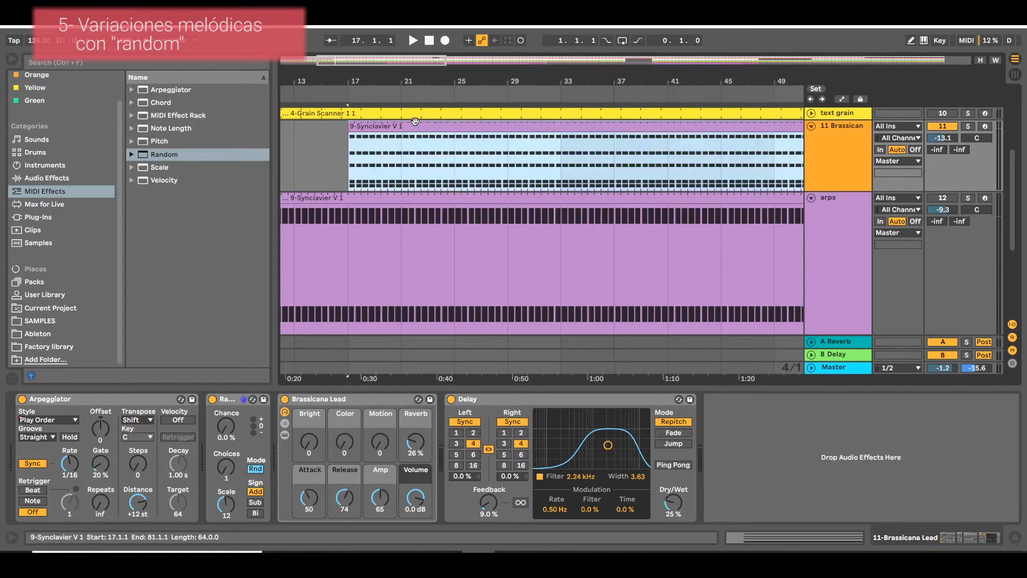
double_click(416, 121)
scroll(367, 368, up, 4)
drag(327, 343, 335, 383)
scroll(334, 383, up, 3)
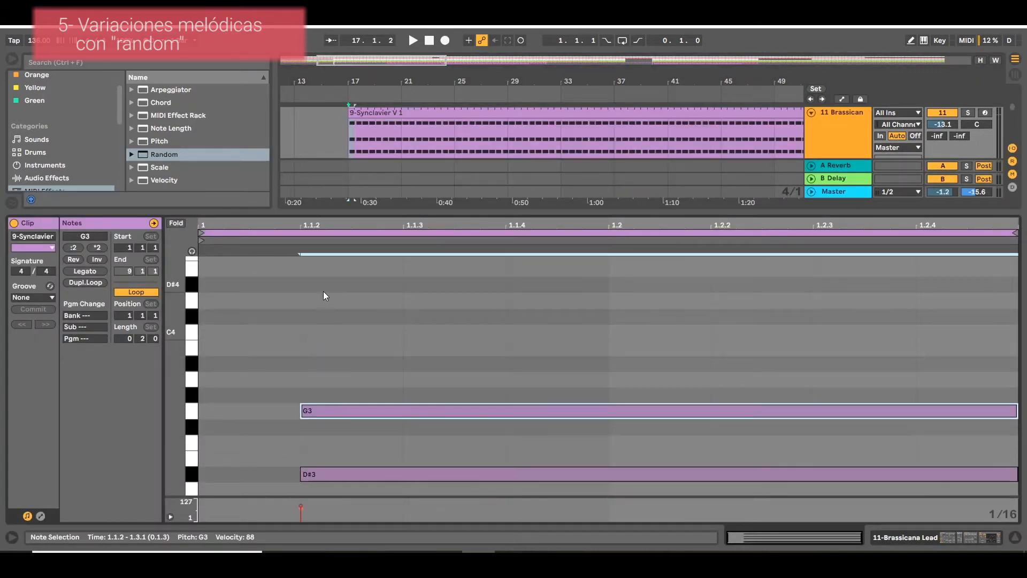
scroll(321, 289, up, 3)
drag(278, 384, 330, 416)
scroll(324, 415, up, 4)
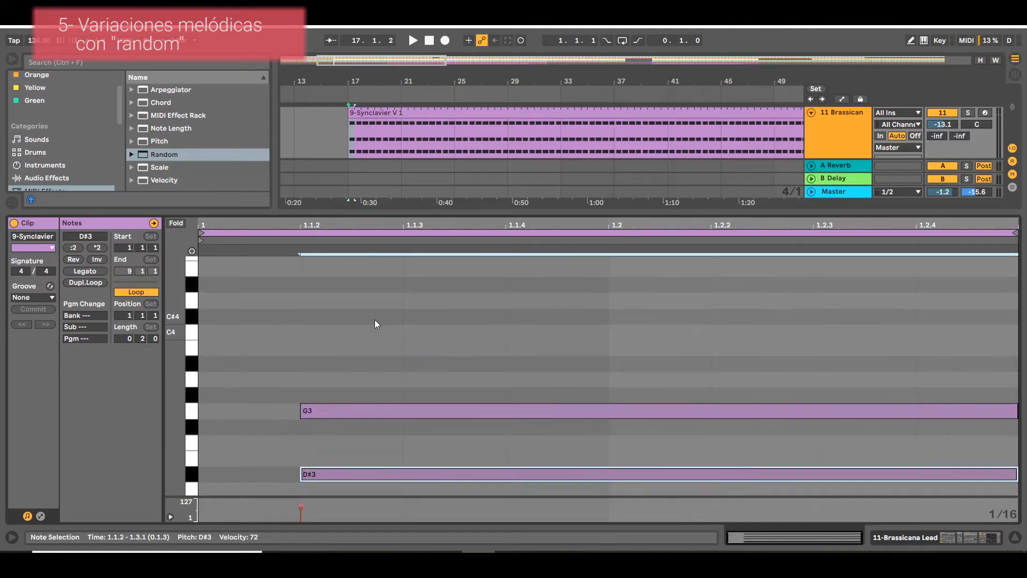
scroll(337, 299, down, 4)
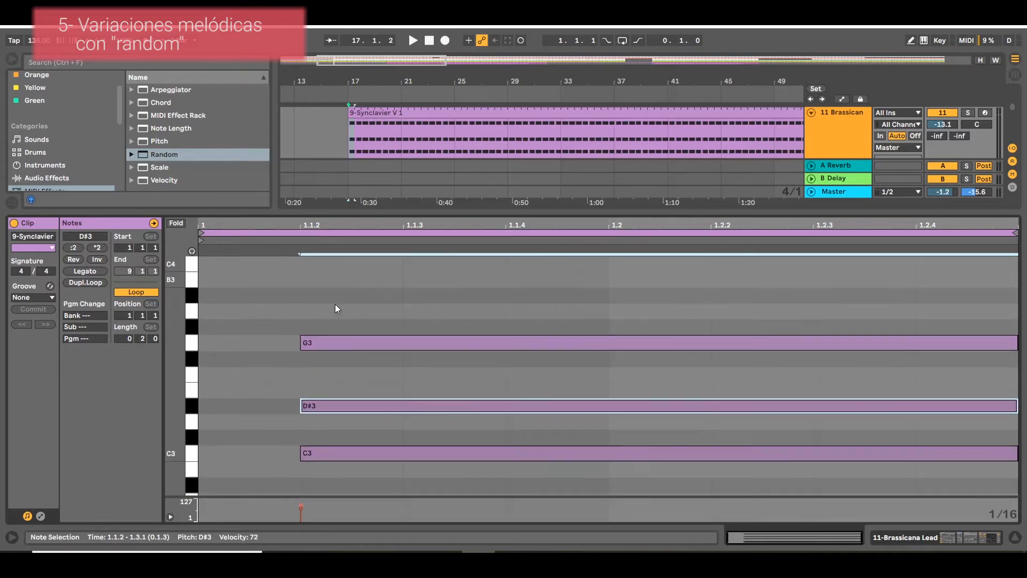
Show the Brassicana Lead track's devices again and bypass the Random effect.
double_click(853, 134)
scroll(472, 307, up, 3)
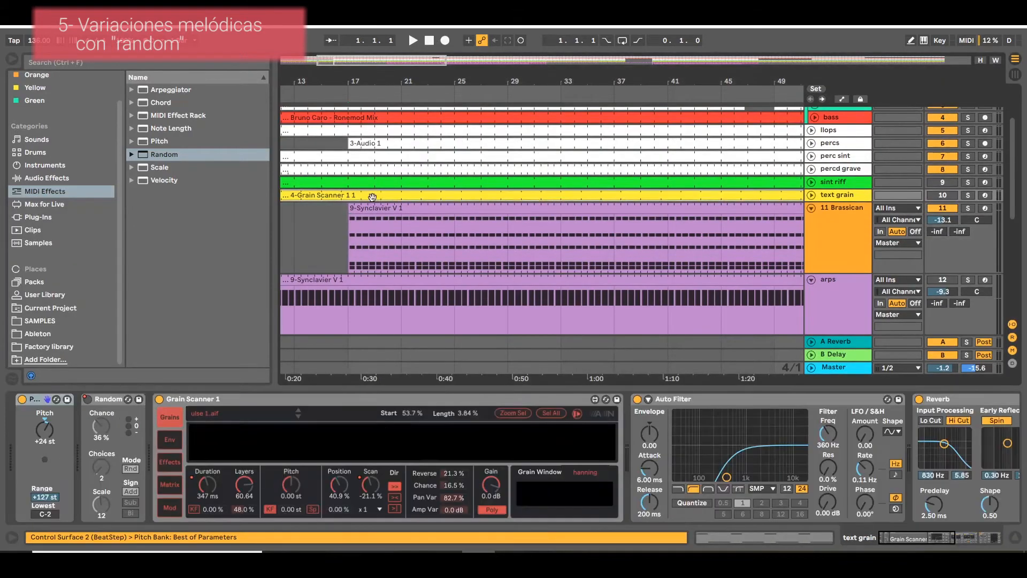
click(635, 220)
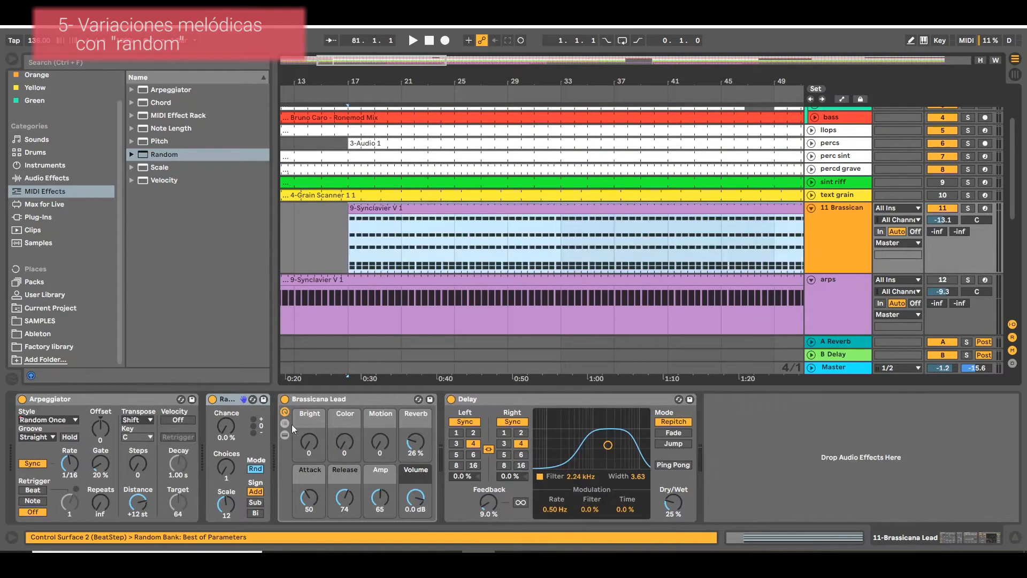
click(214, 399)
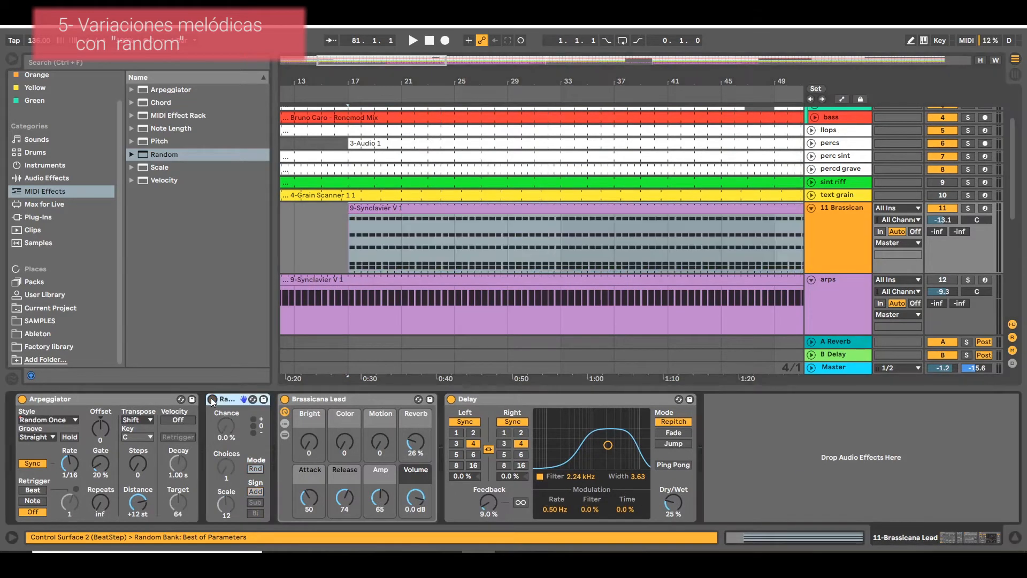
Solo the Brassicana Lead track and play it from bar 17 while setting Random's Chance to 15%.
click(968, 209)
key(space)
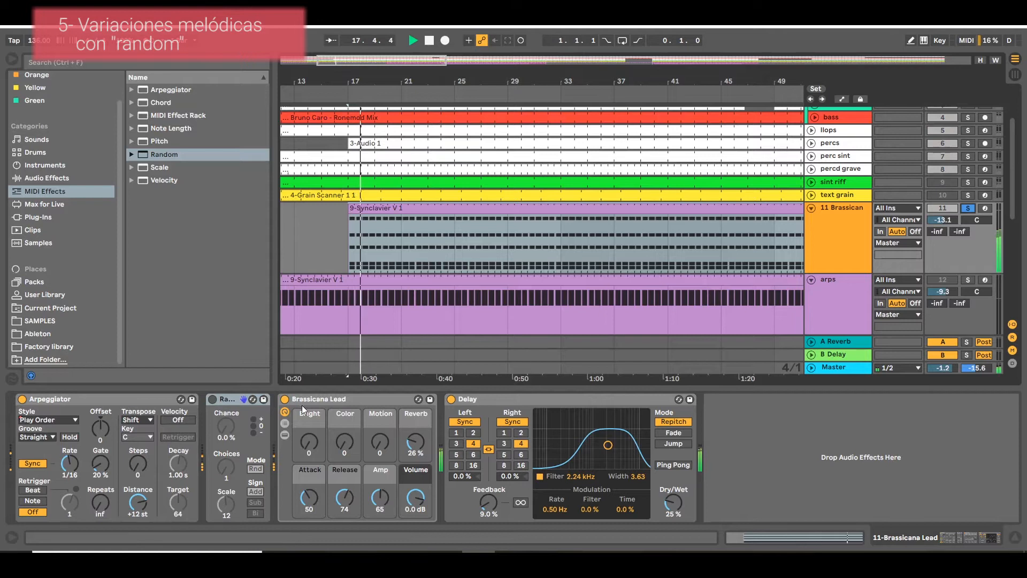
drag(214, 435, 214, 426)
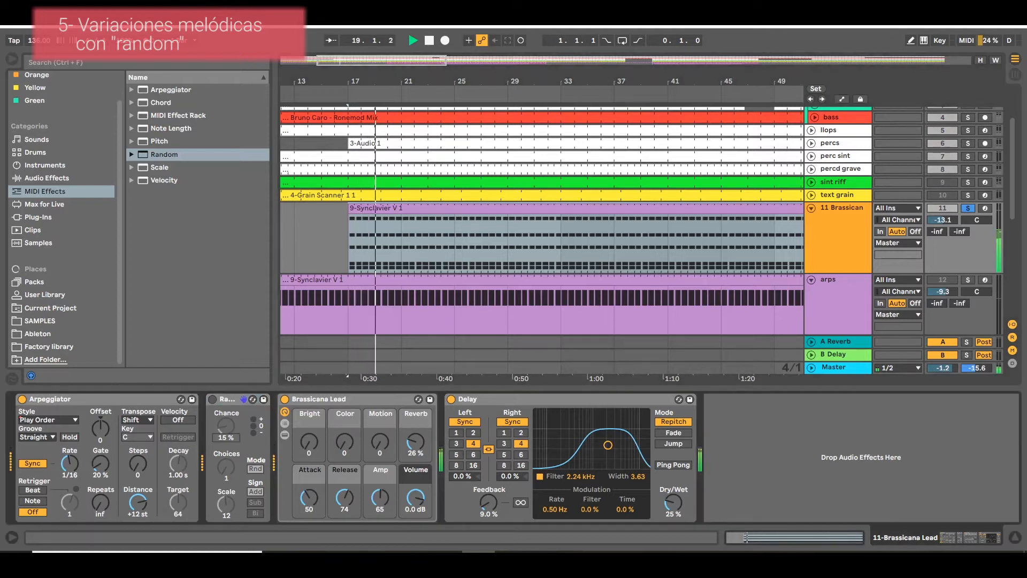
key(space)
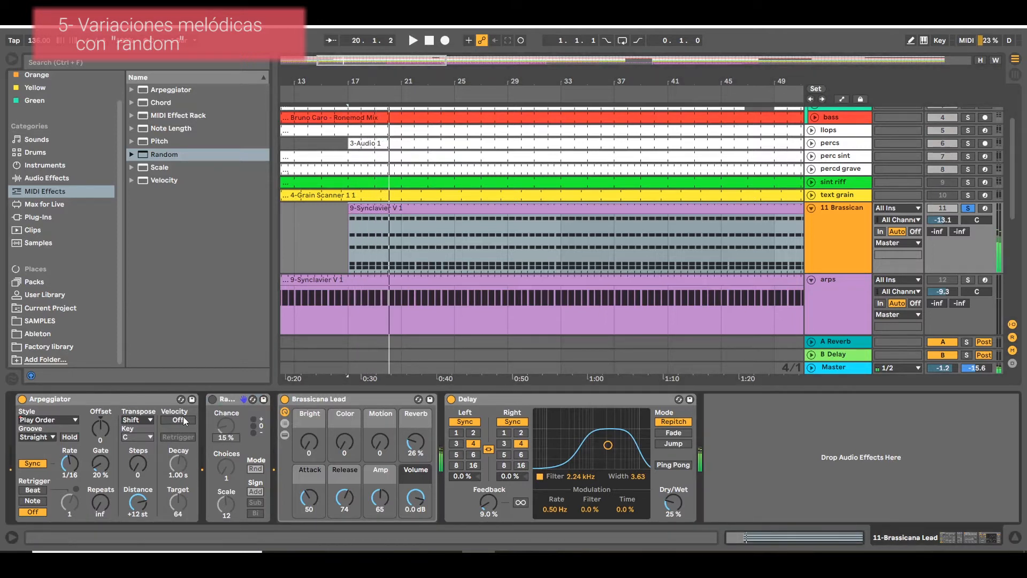
Re-enable Random and play from bar 17, unsoloing the Brassicana Lead track during playback before stopping.
click(214, 400)
key(space)
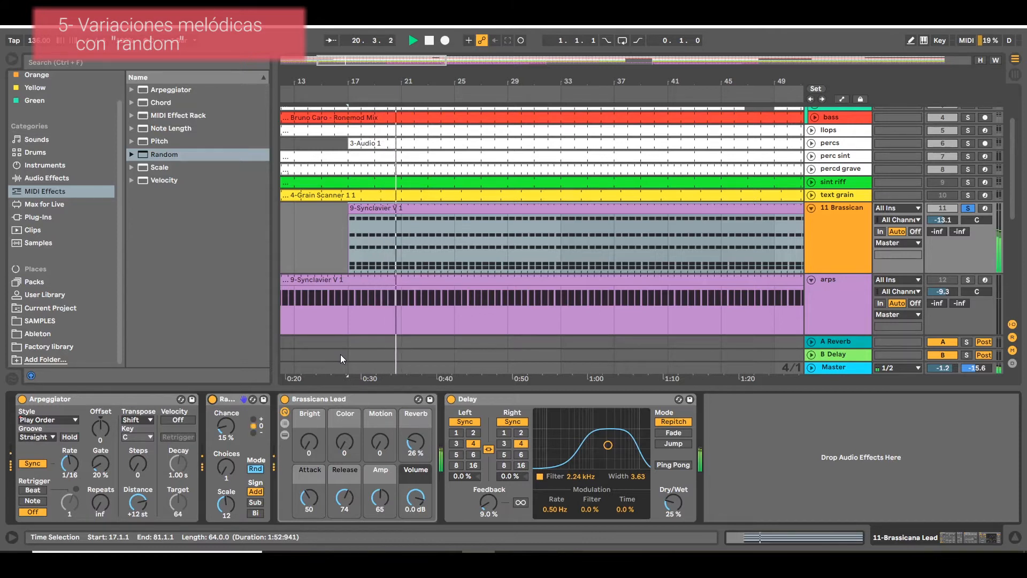
click(969, 208)
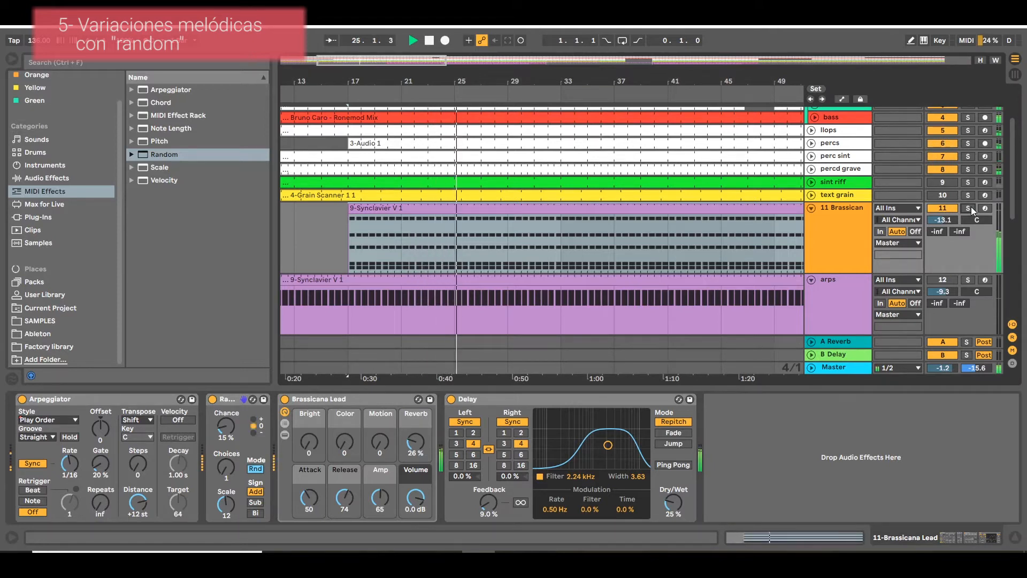
key(space)
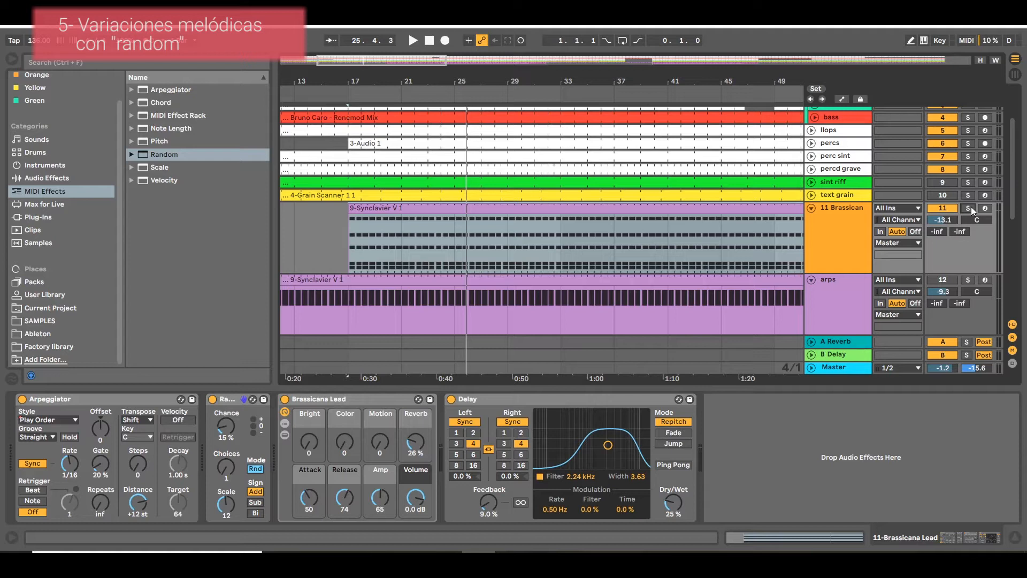
Set Random's Choices to 2 and audition the change.
click(217, 470)
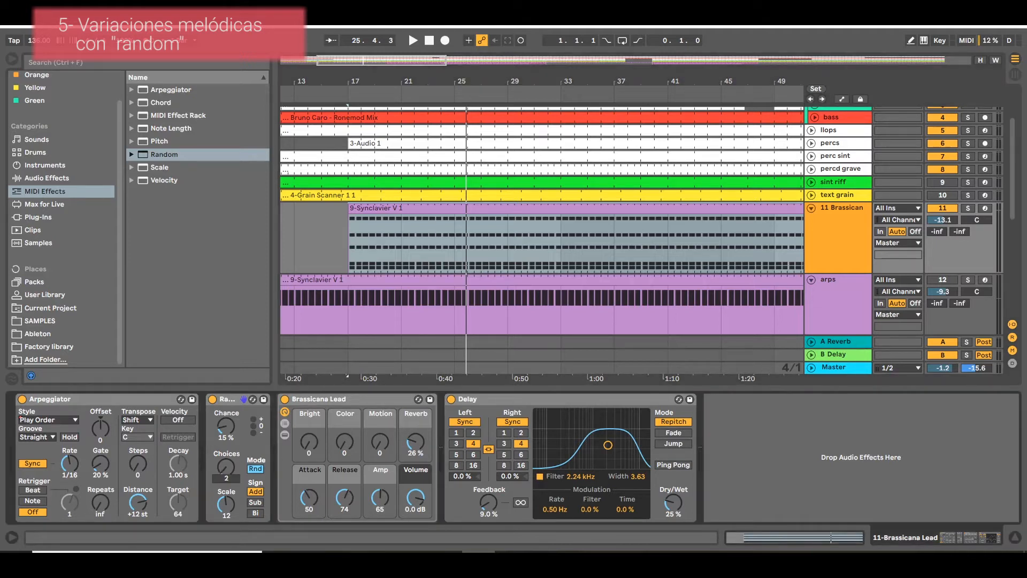
key(space)
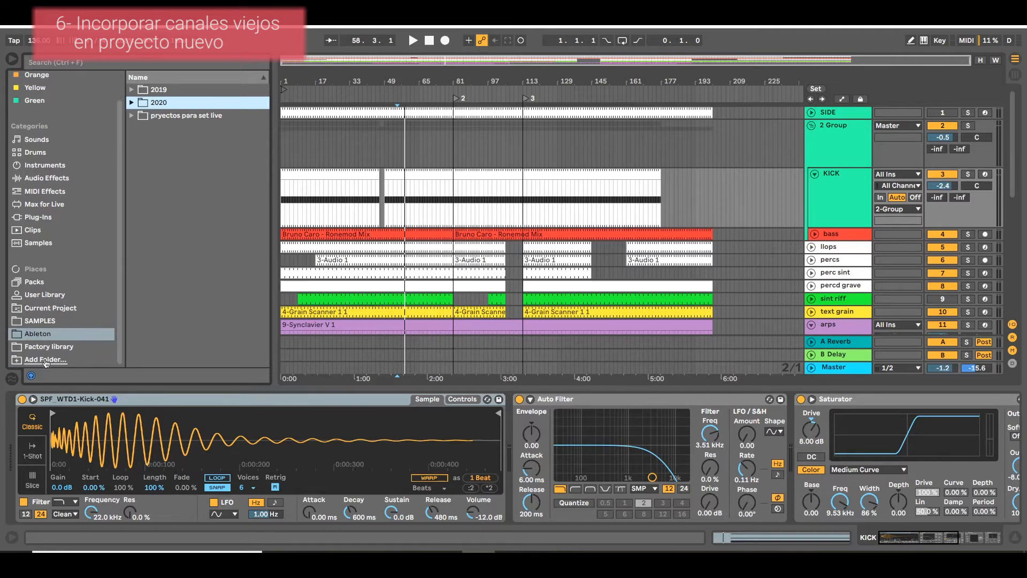
Open the Ableton place in the browser and expand its 2020 folder to list the old projects.
click(47, 361)
click(37, 333)
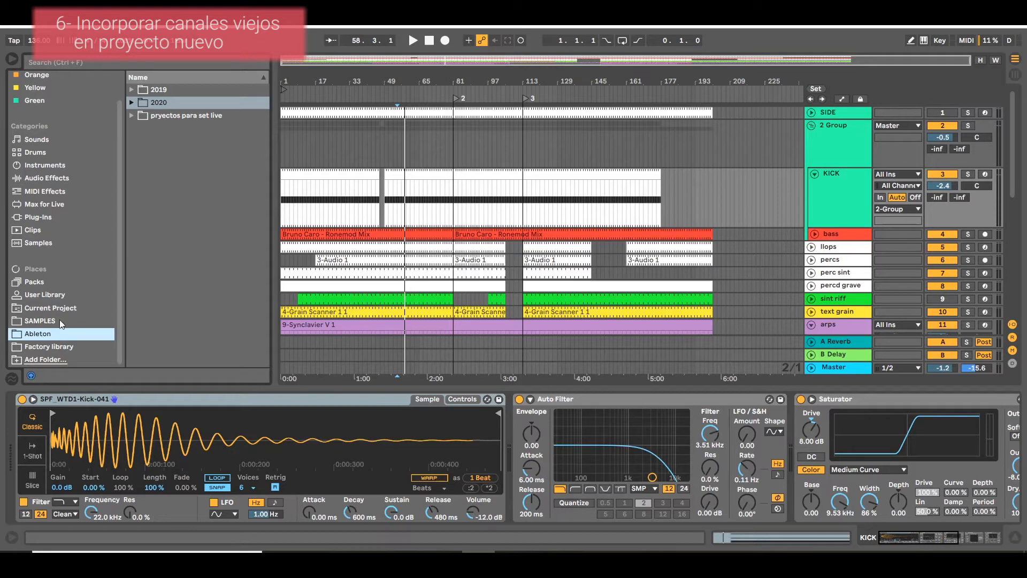
click(164, 100)
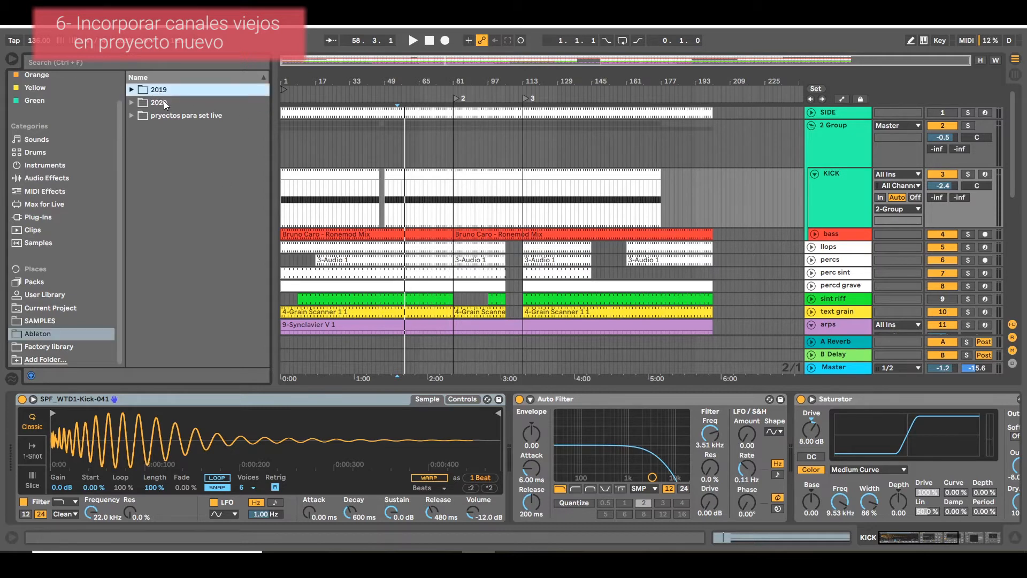
click(132, 102)
scroll(174, 183, down, 3)
scroll(185, 195, up, 3)
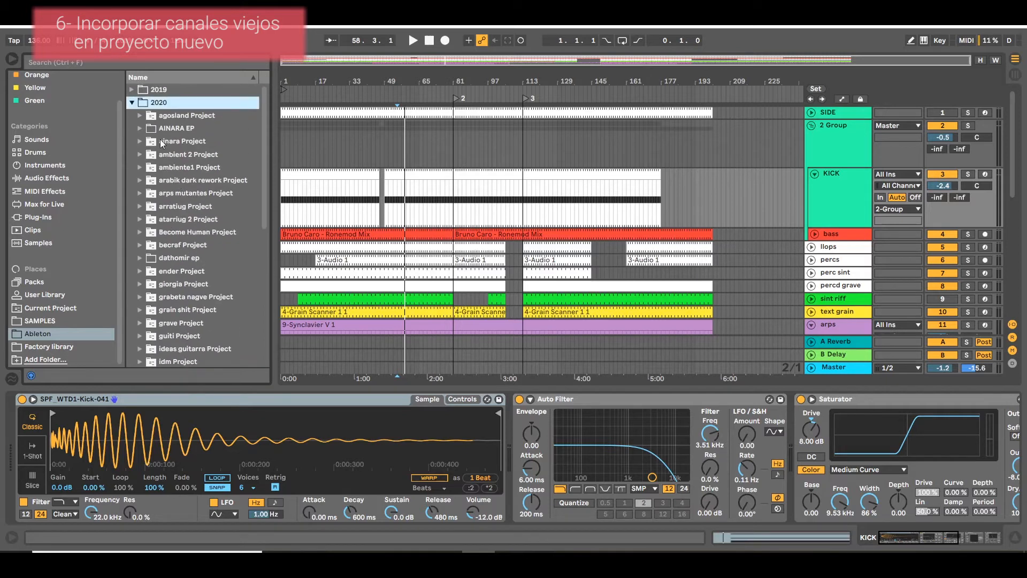
Play the arrangement briefly from bar 75 and delete the KICK track.
click(441, 200)
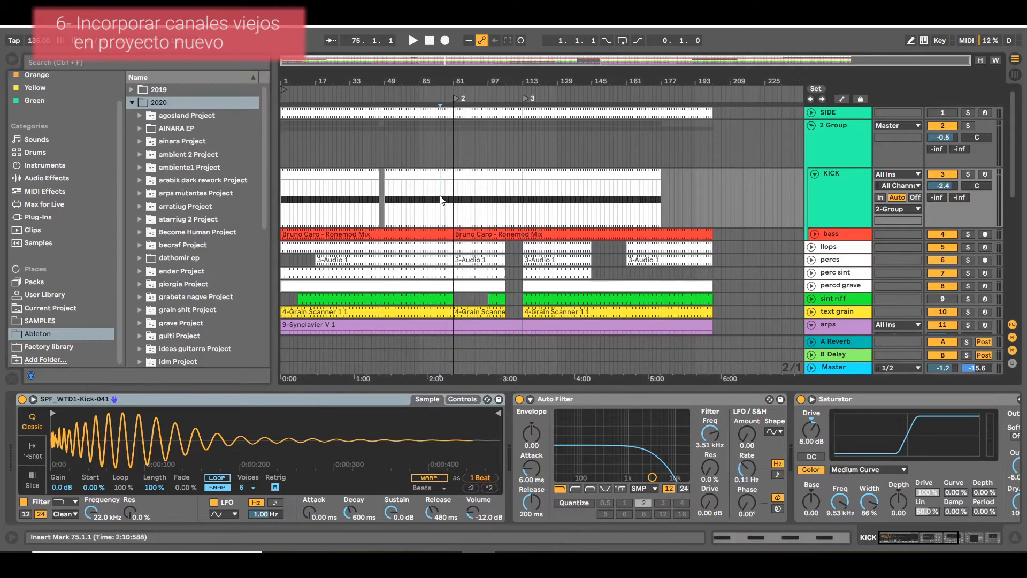
key(space)
key(space)
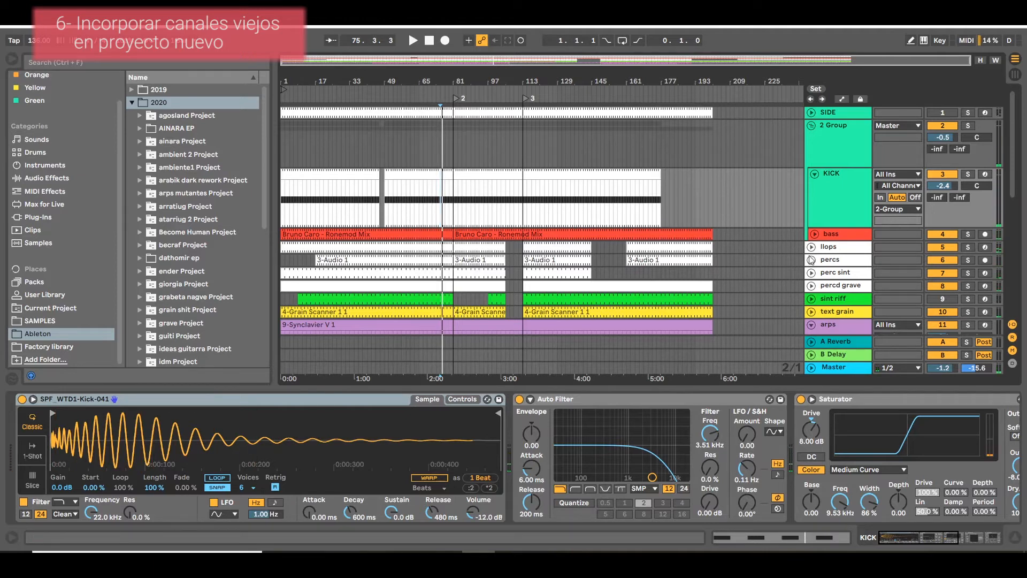
click(840, 184)
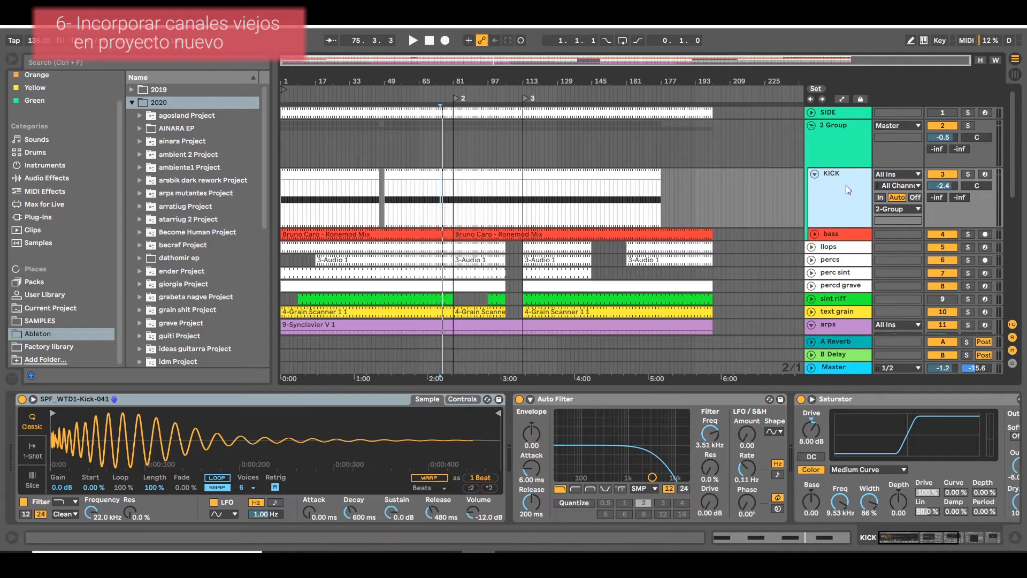
key(Delete)
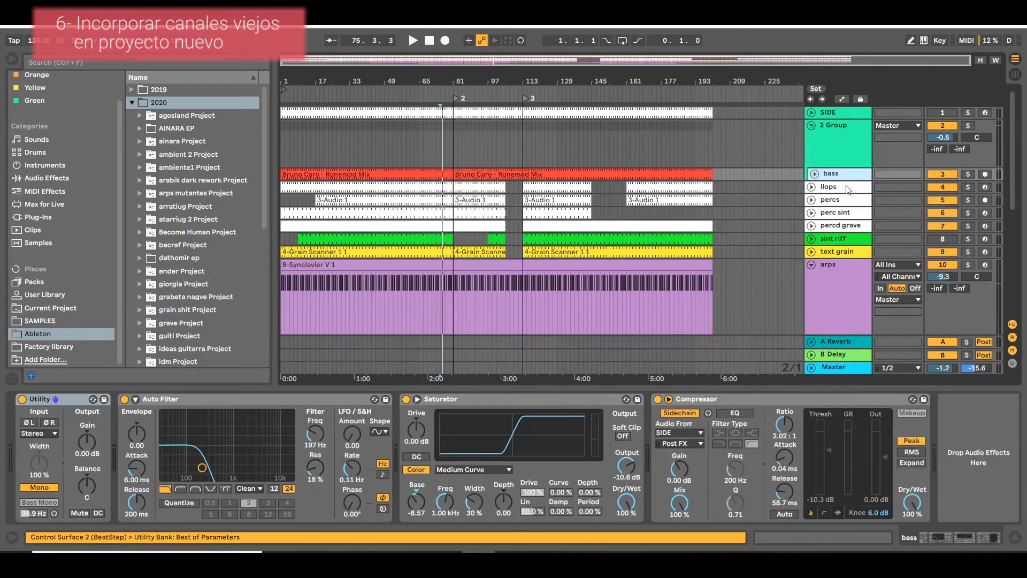
Find nuevodeep Project in the 2020 folder and expand nuevodeep 3.als to list its individual tracks.
scroll(155, 241, down, 7)
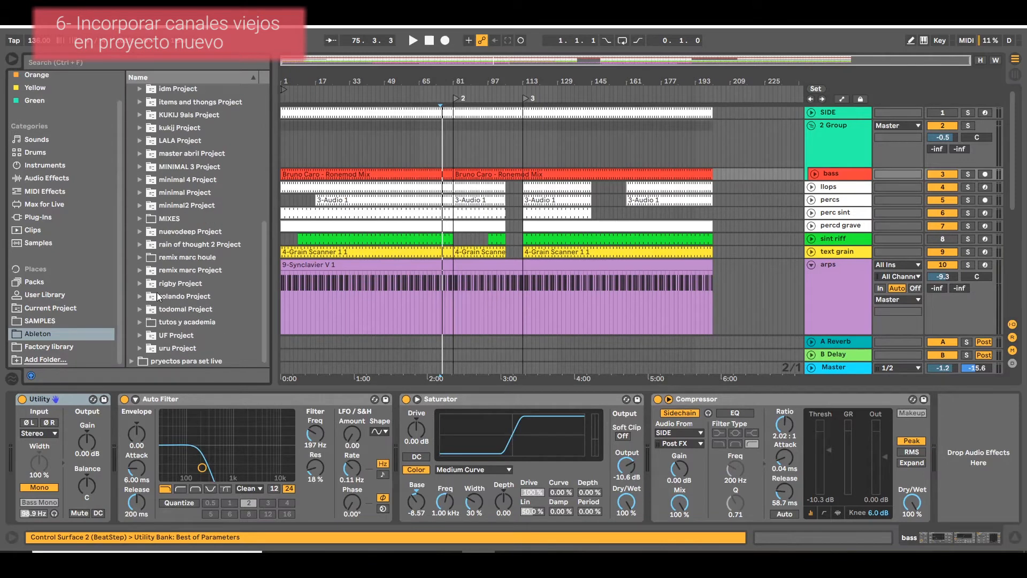
scroll(159, 296, up, 1)
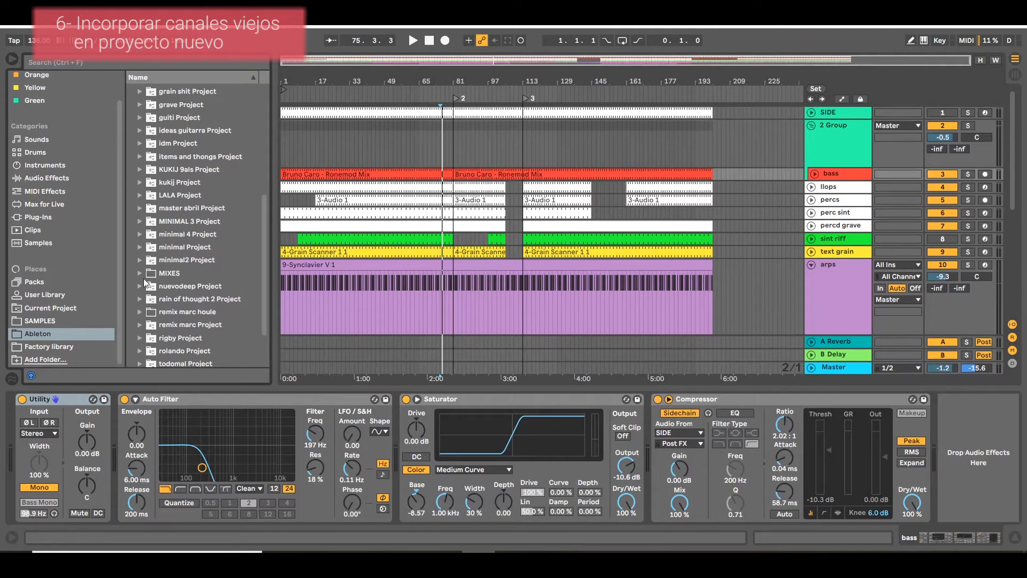
click(139, 288)
scroll(139, 289, down, 2)
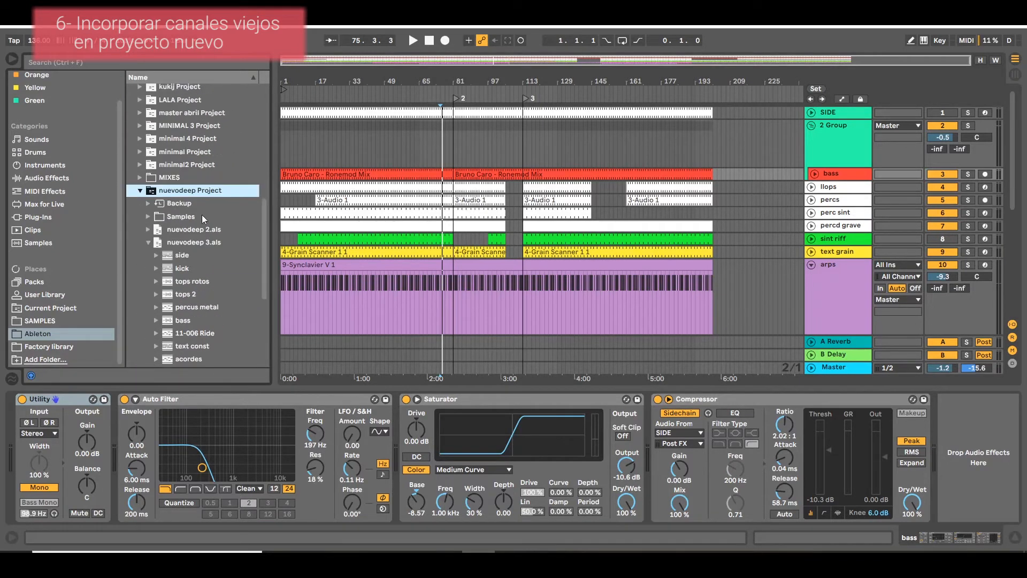
click(147, 241)
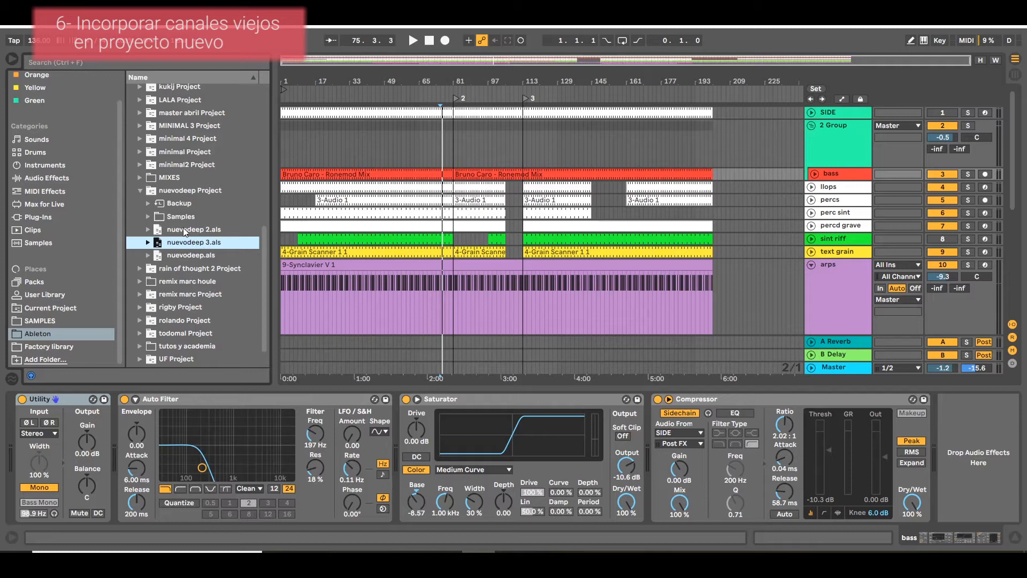
click(148, 242)
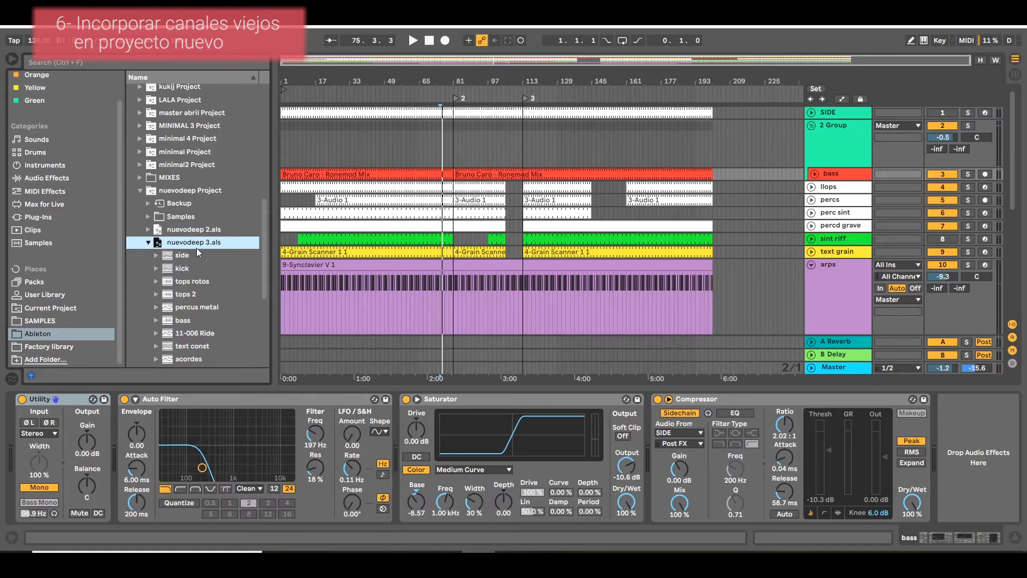
scroll(197, 248, down, 3)
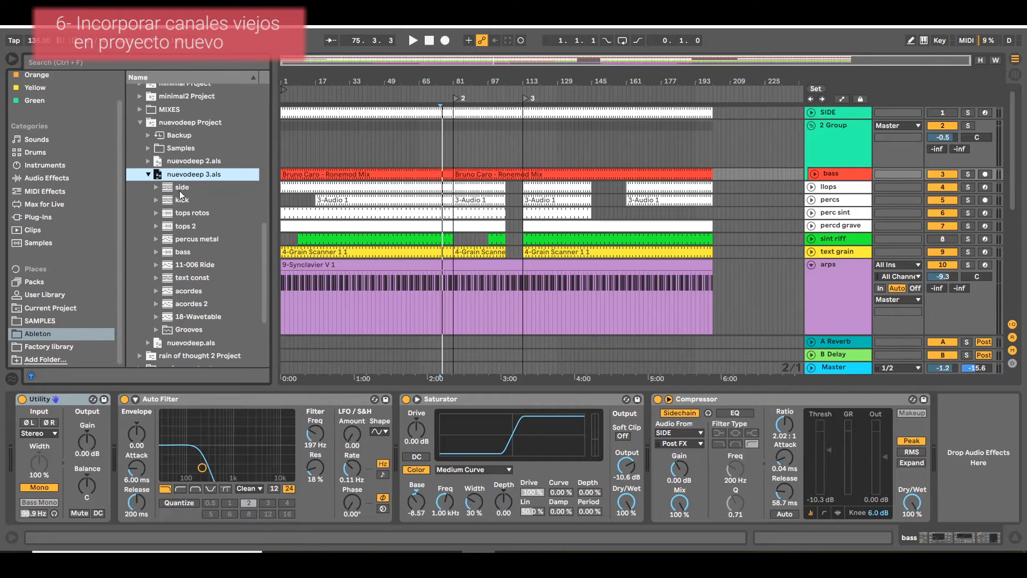
Import the kick track from nuevodeep 3.als into the arrangement, placing it between 2 Group and the bass track.
key(Down)
key(Down)
key(Down)
key(Down)
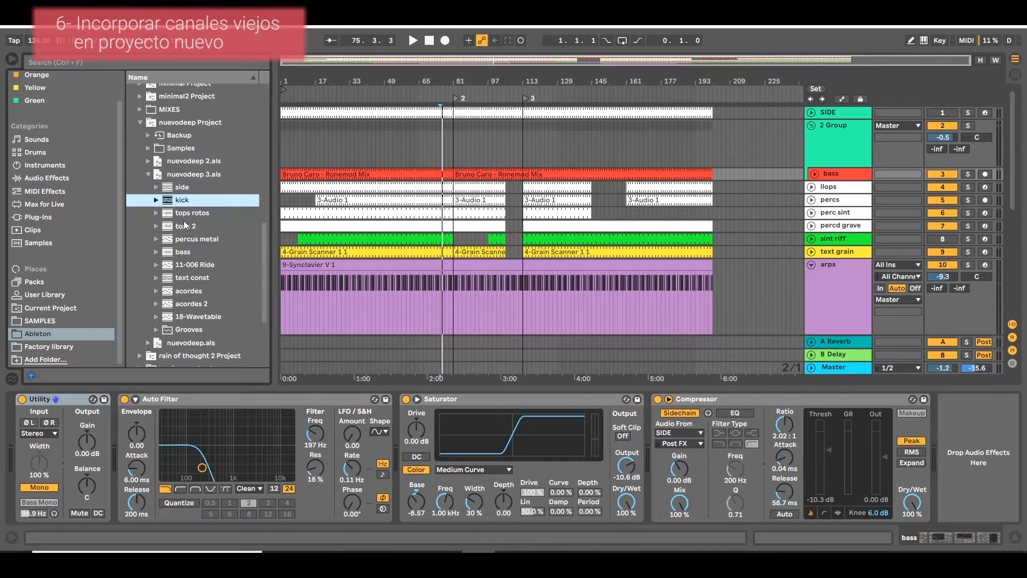
key(Down)
scroll(194, 239, up, 2)
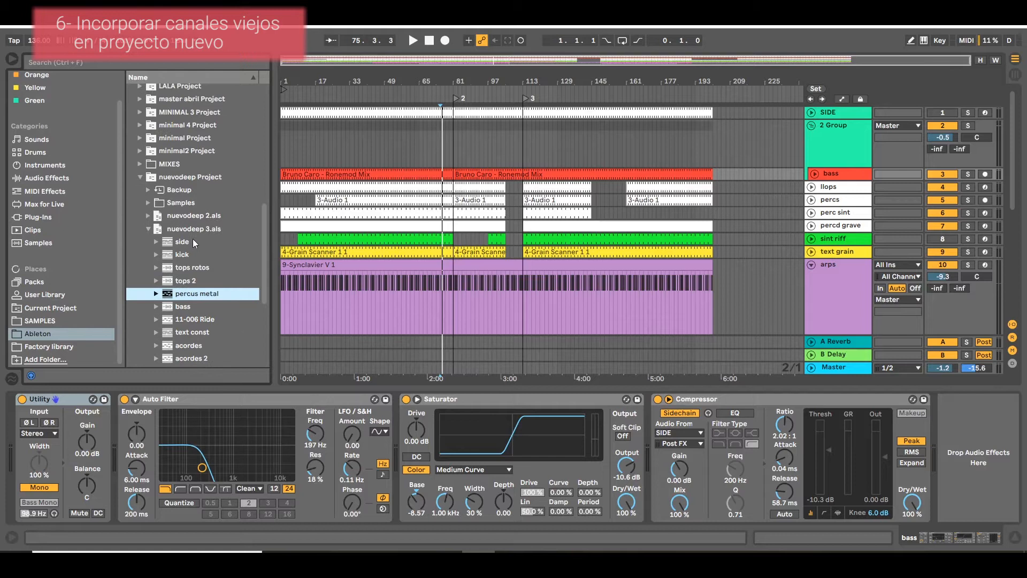
drag(183, 254, 842, 169)
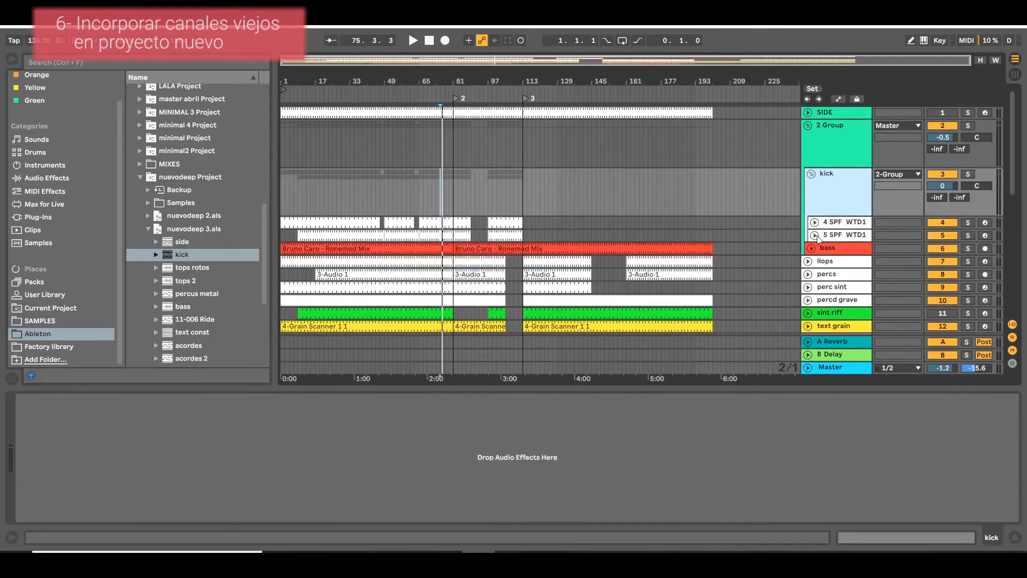
Play the arrangement briefly from around bar 38 to audition the imported kick.
click(337, 186)
key(space)
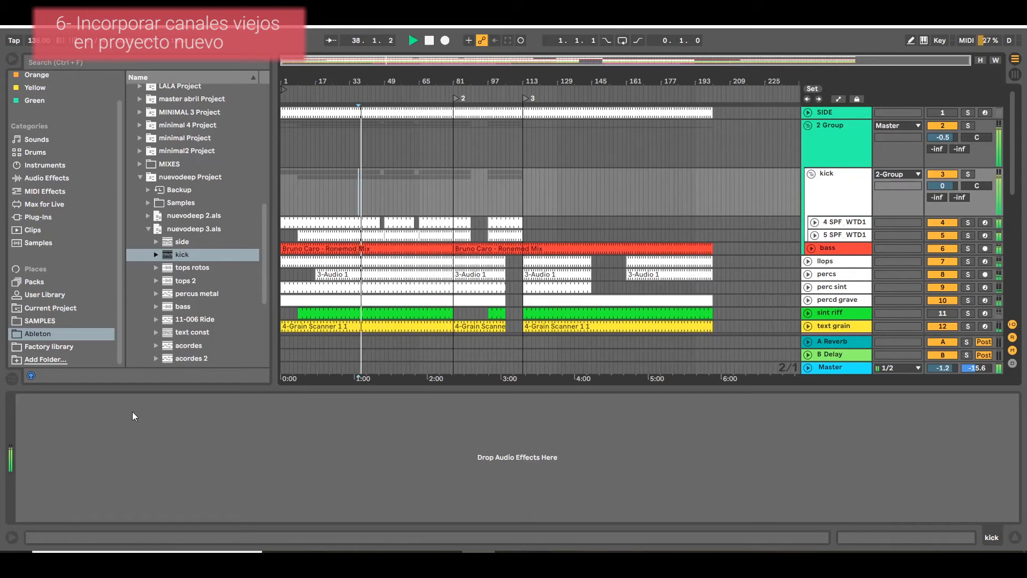
key(space)
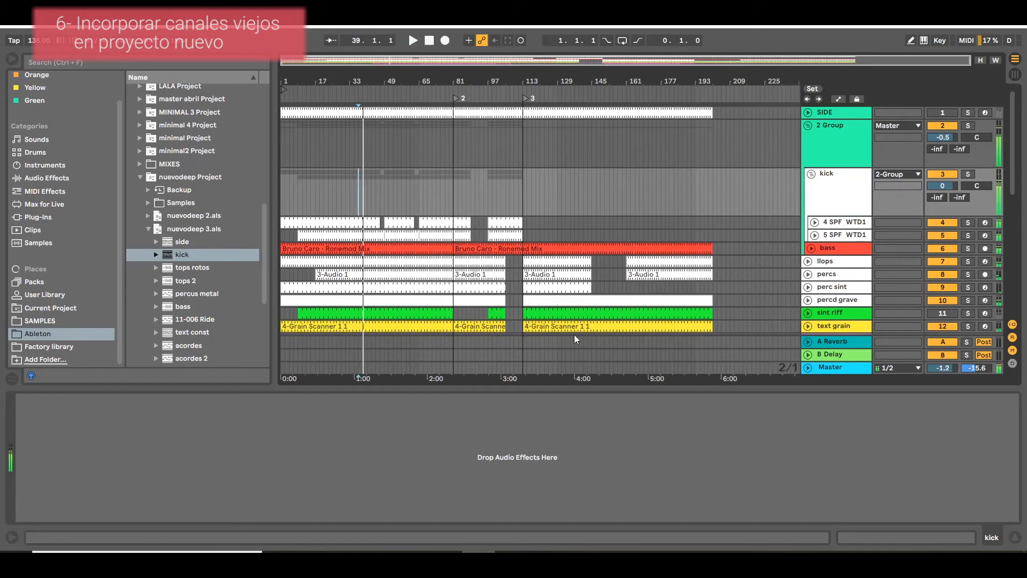
Unfold the two SPF_WTD1 tracks inside the kick group and view their MIDI clips and devices.
click(814, 222)
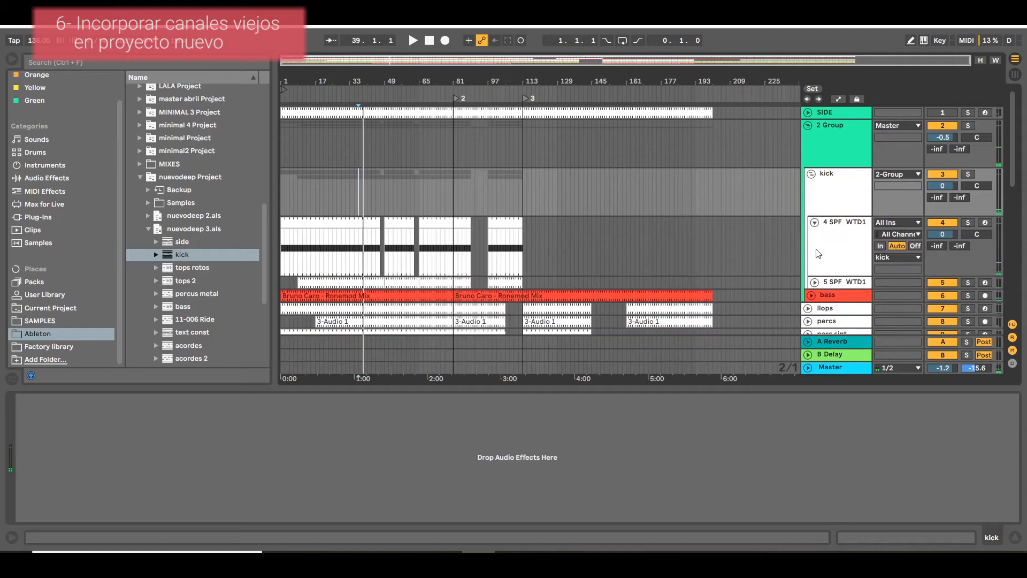
click(814, 280)
drag(526, 230, 126, 293)
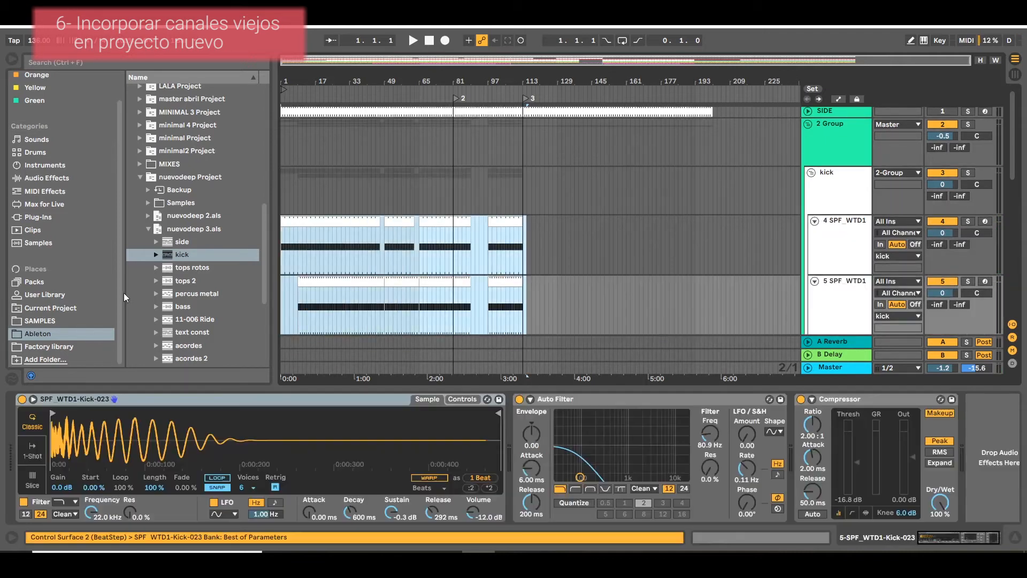
scroll(492, 264, down, 1)
click(556, 240)
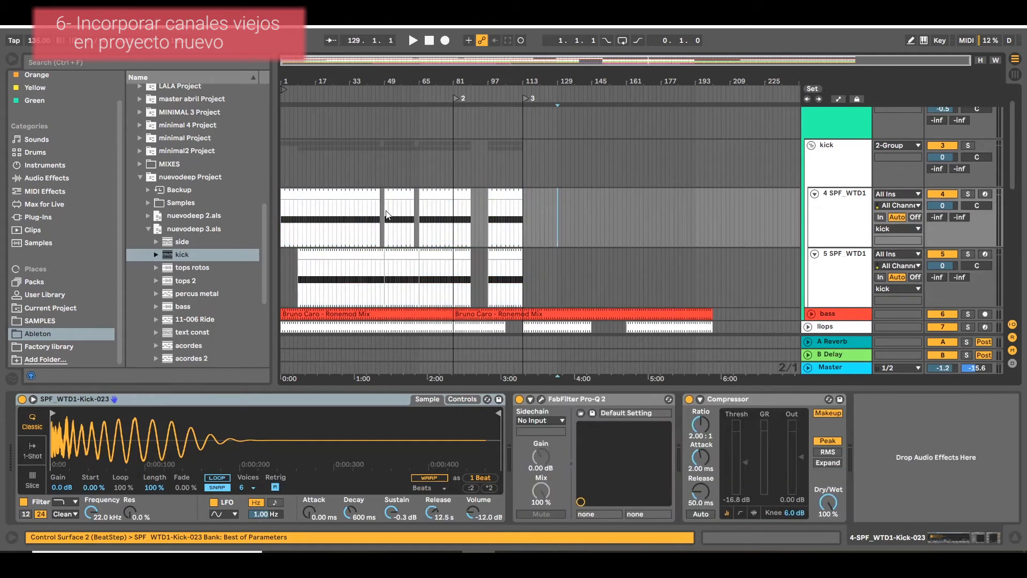
Try extending the first SPF_WTD1 track's clip to bar 127 and the second's to bar 151, and undo both extensions.
click(379, 198)
shift+click(553, 209)
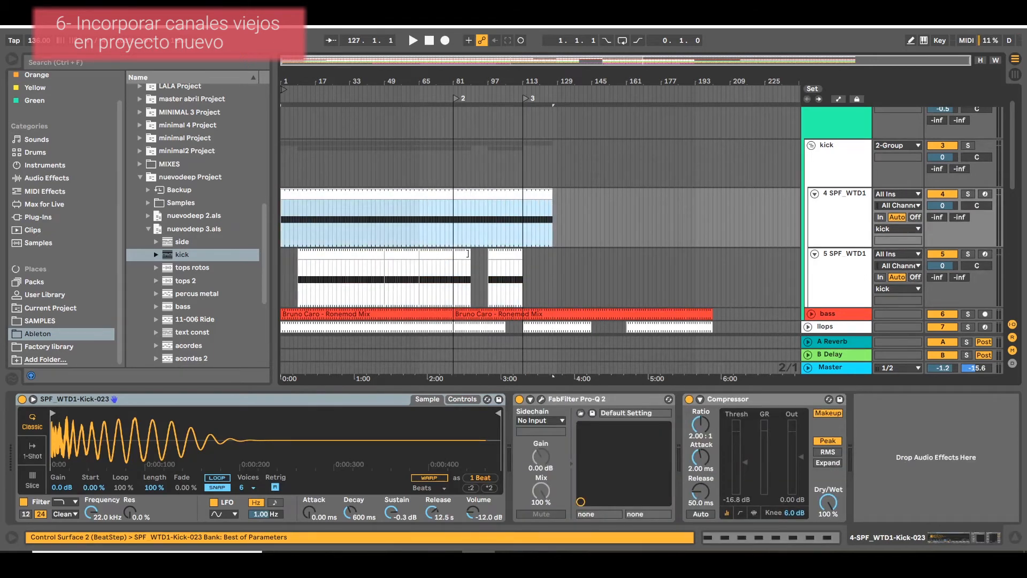
drag(382, 250, 605, 269)
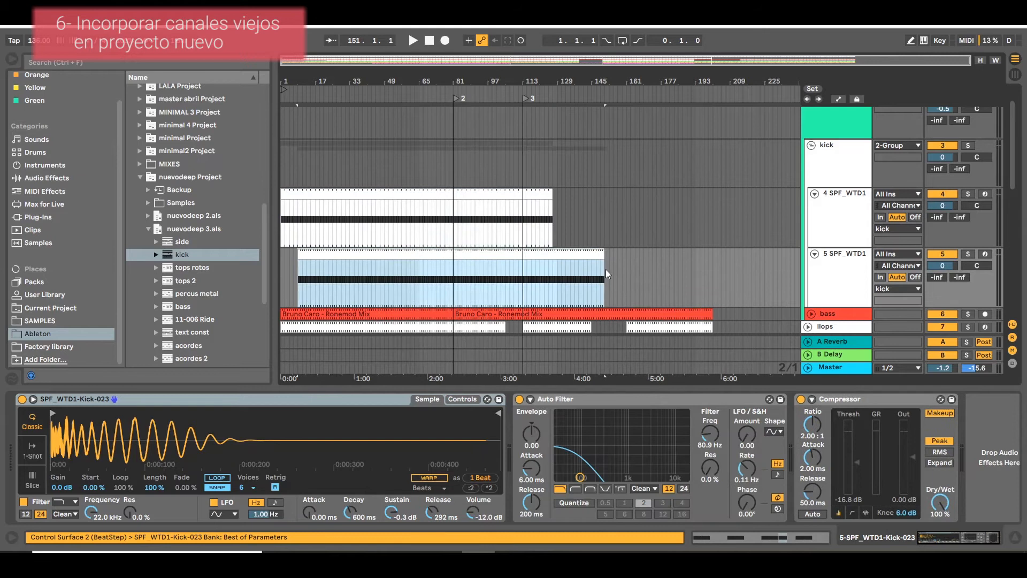
key(ctrl+z)
key(ctrl+z)
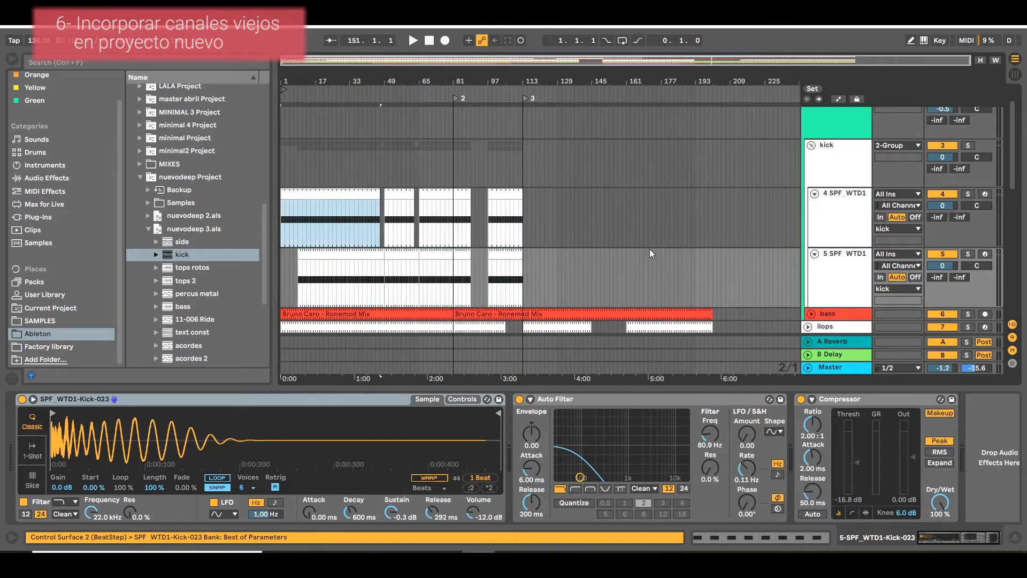
click(837, 223)
click(841, 257)
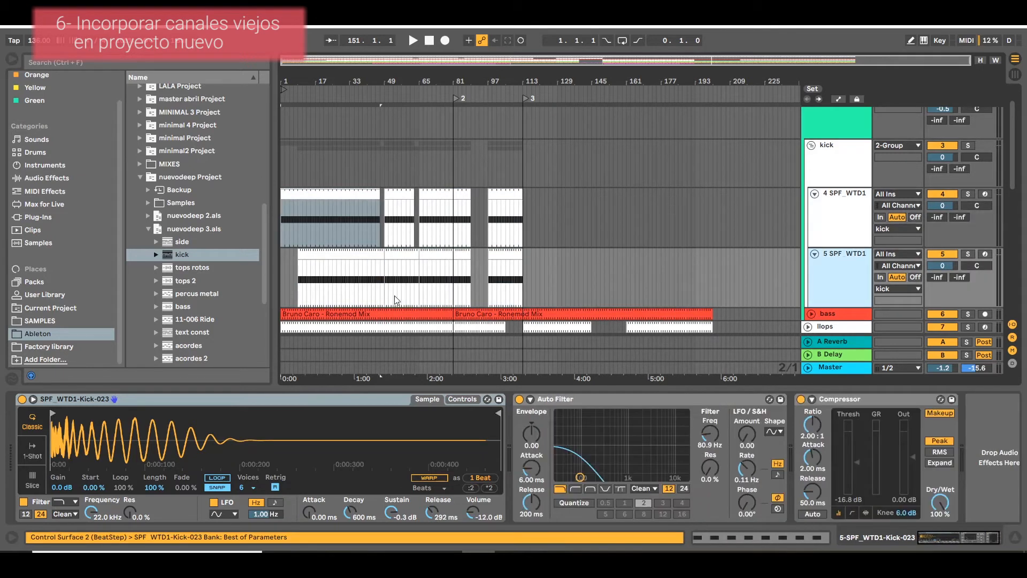
Play the soloed arps track from around bar 29, compare it with the full mix, and solo it again.
key(space)
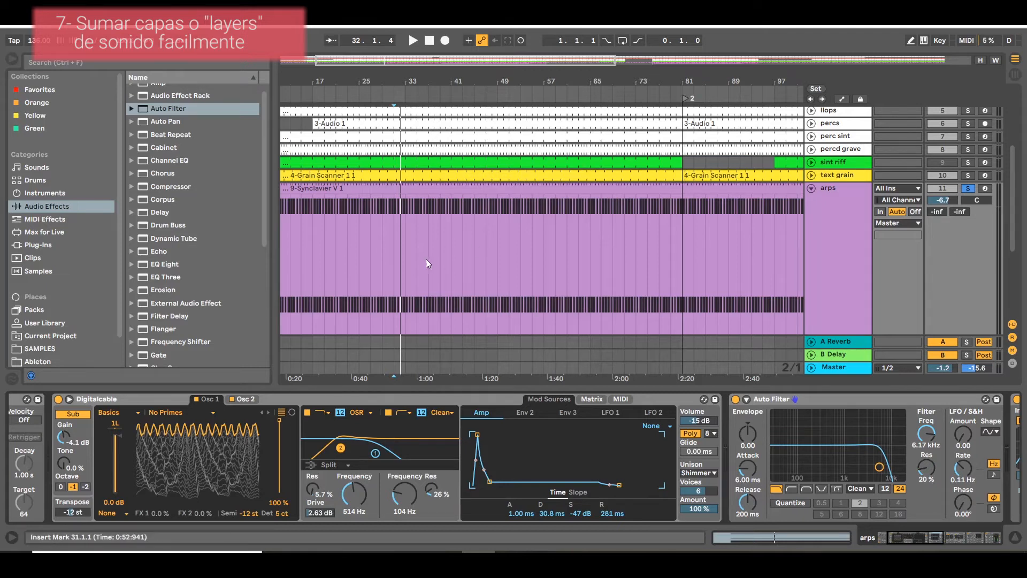
click(383, 300)
key(space)
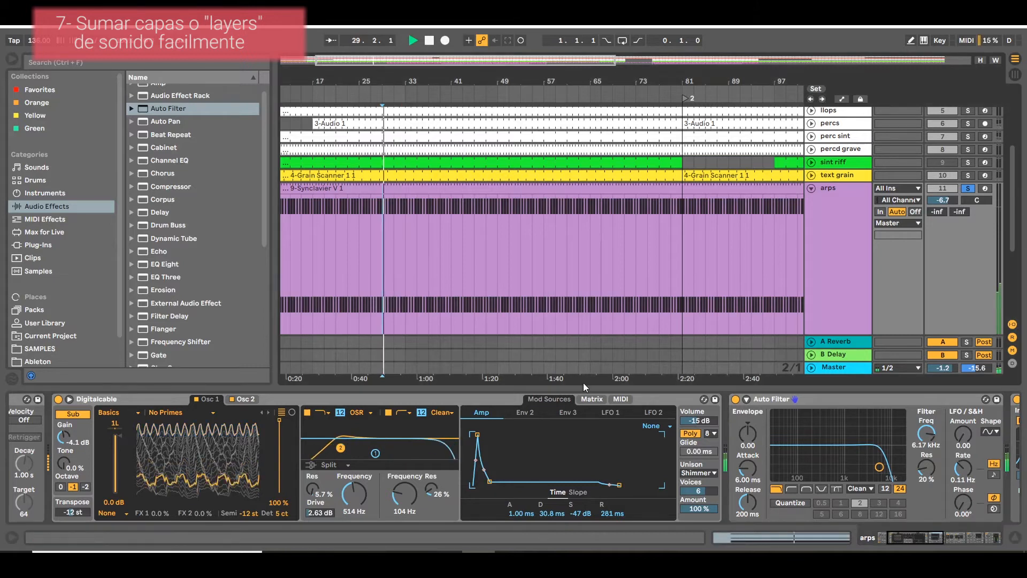
click(968, 188)
click(852, 229)
scroll(855, 233, down, 5)
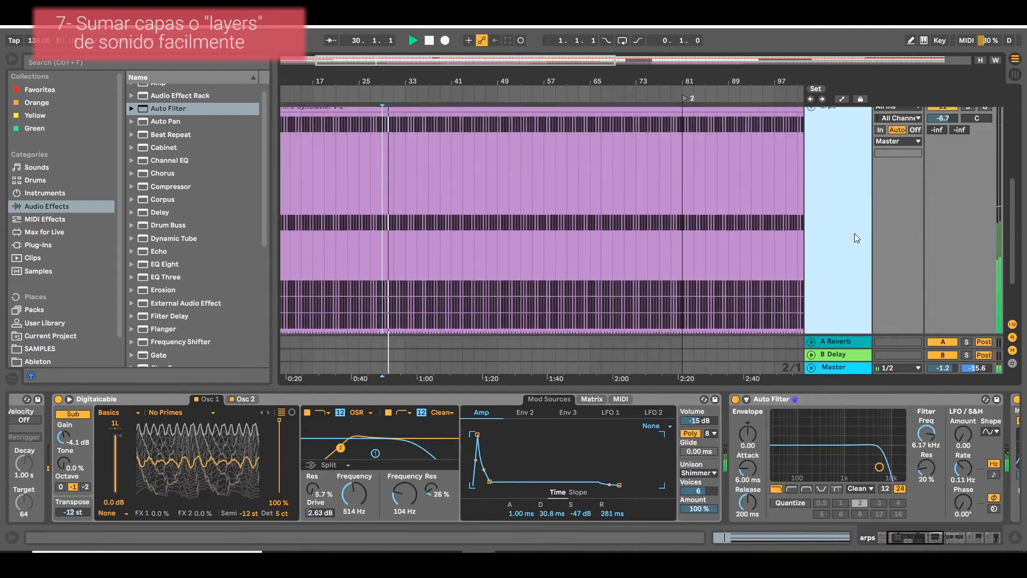
drag(833, 304, 879, 254)
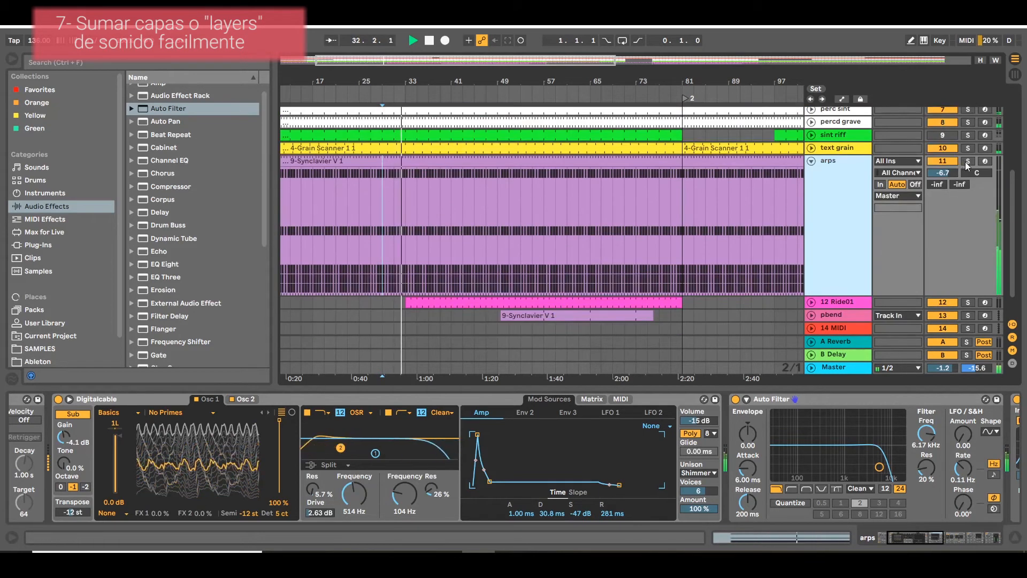
click(967, 160)
key(space)
Duplicate the arps track with its Digitalcable instrument and solo the copy.
click(181, 398)
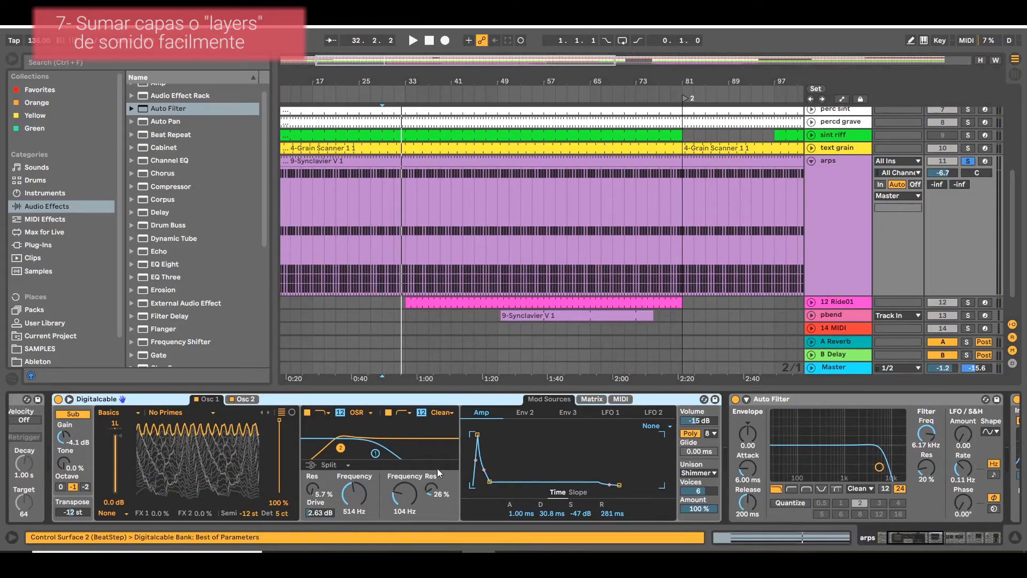
click(852, 217)
right_click(852, 217)
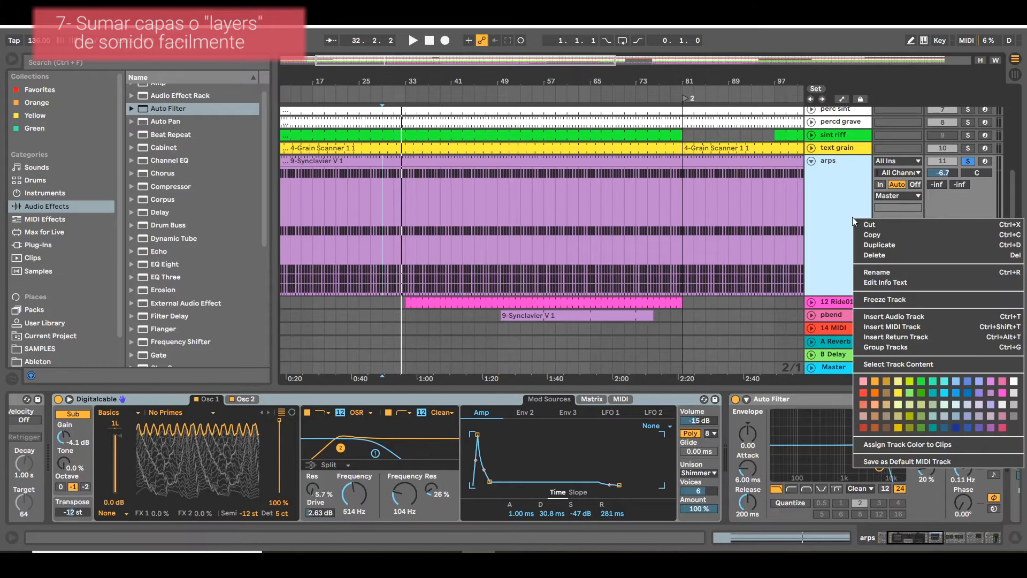
click(885, 255)
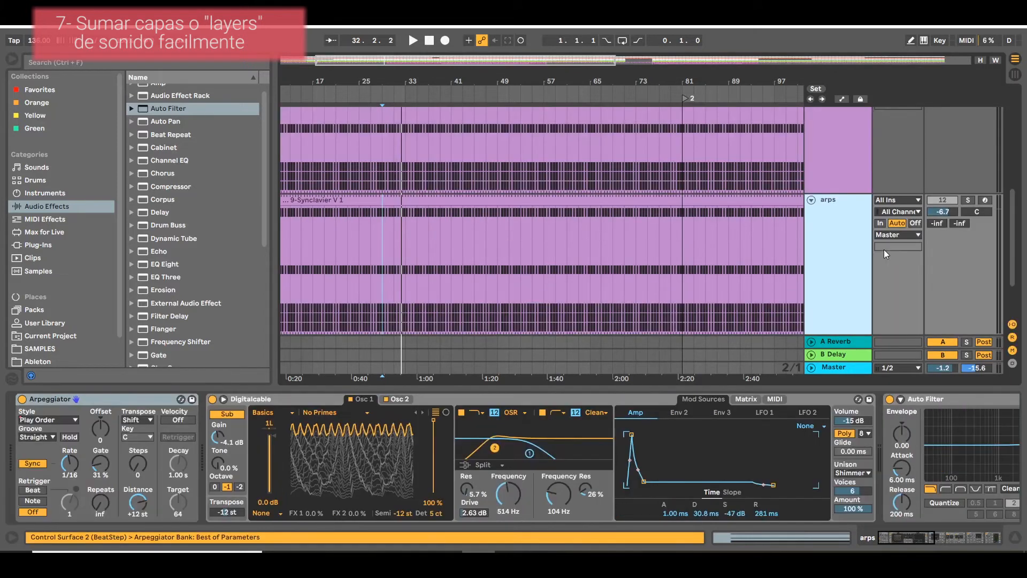
key(ctrl+d)
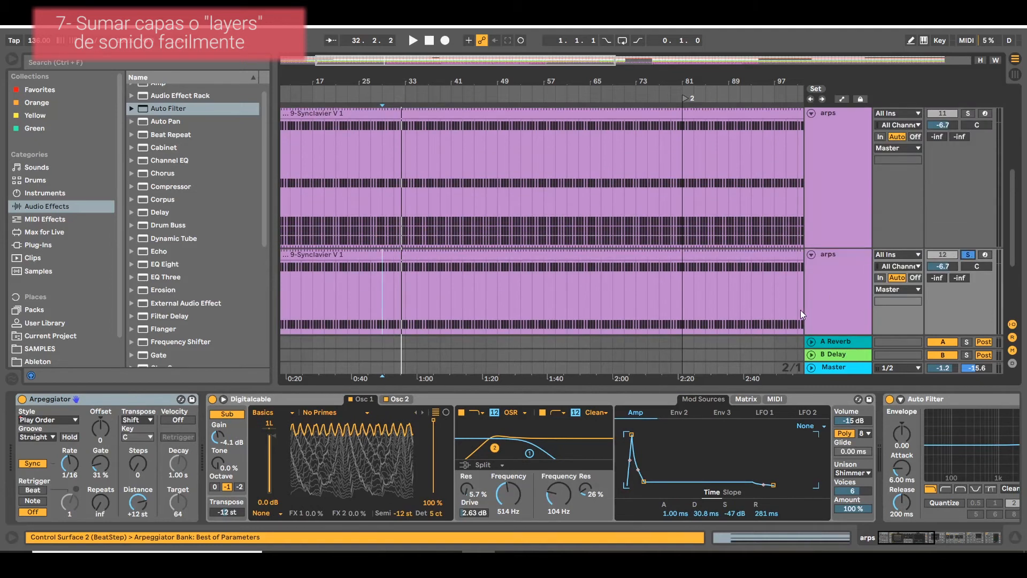
Remove the Digitalcable instrument from the duplicated arps track and delete that duplicate track.
click(278, 400)
key(Delete)
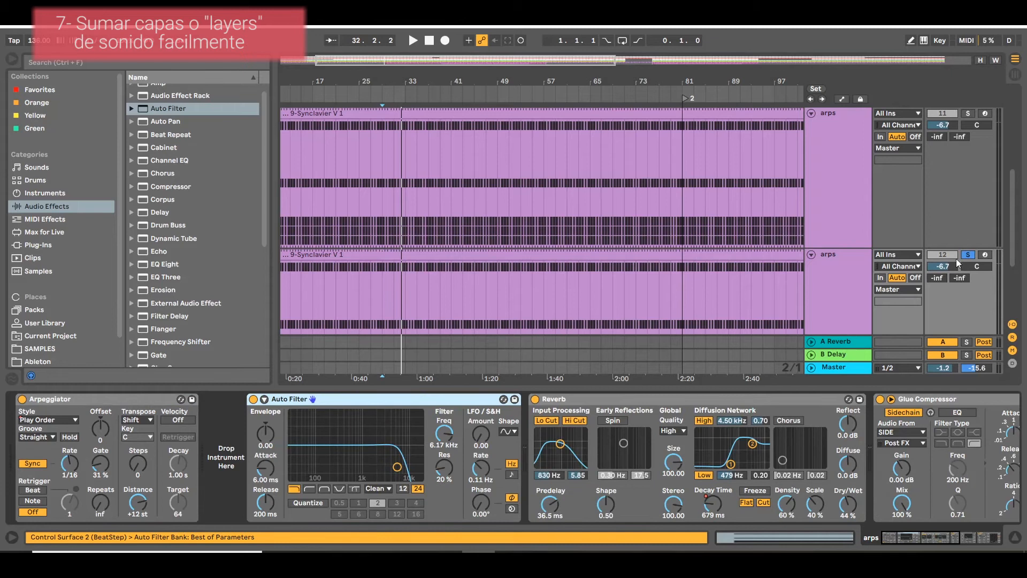
click(825, 310)
key(Delete)
scroll(819, 273, up, 3)
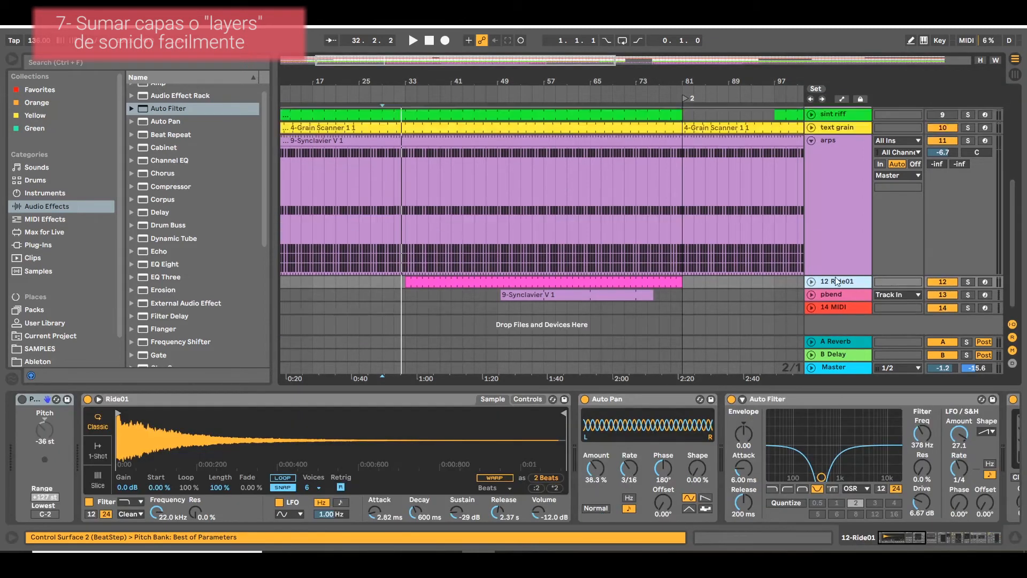
Group the arps track's Digitalcable instrument into an Instrument Rack and show the rack's chain list.
click(824, 262)
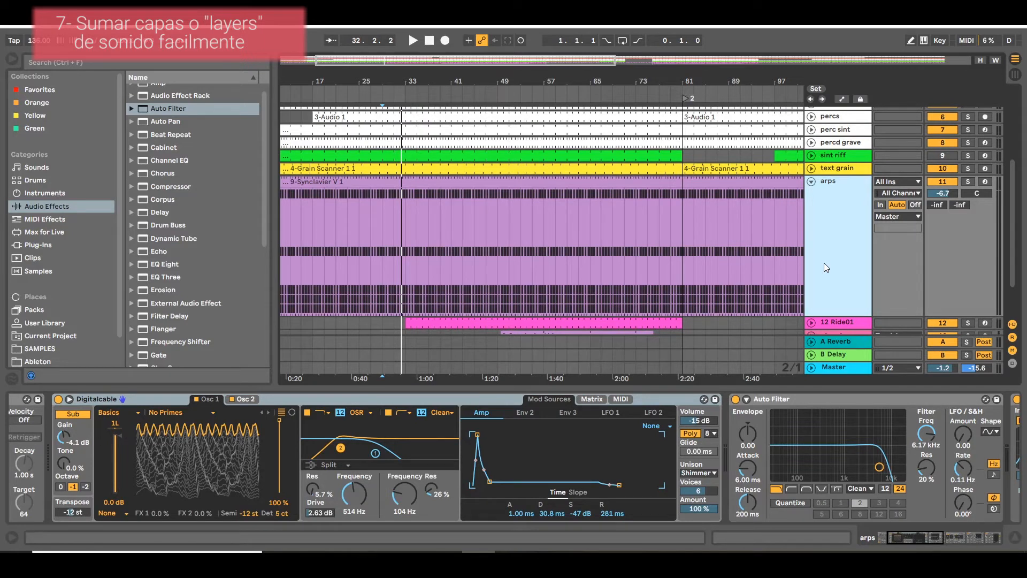
click(311, 403)
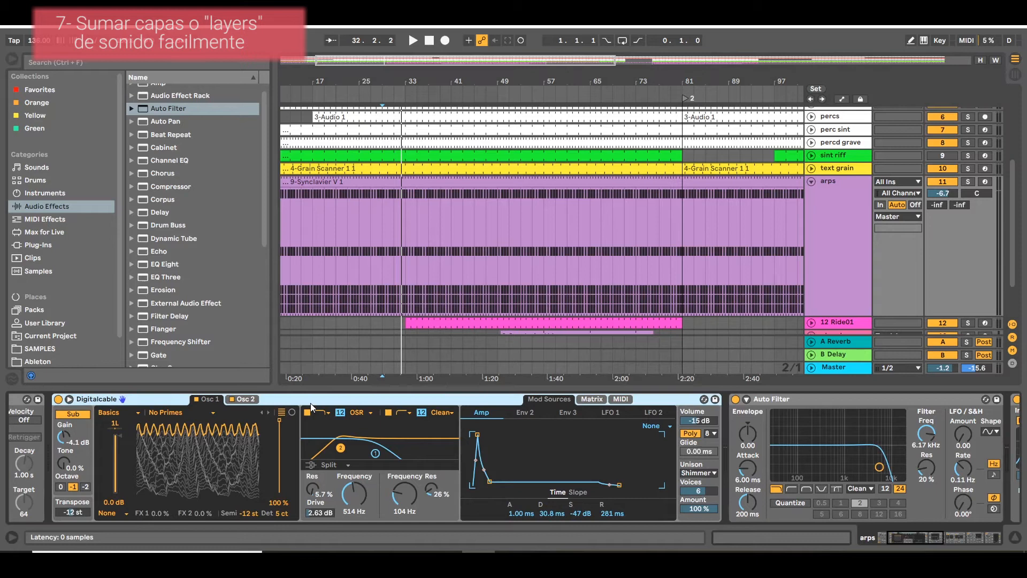
click(445, 287)
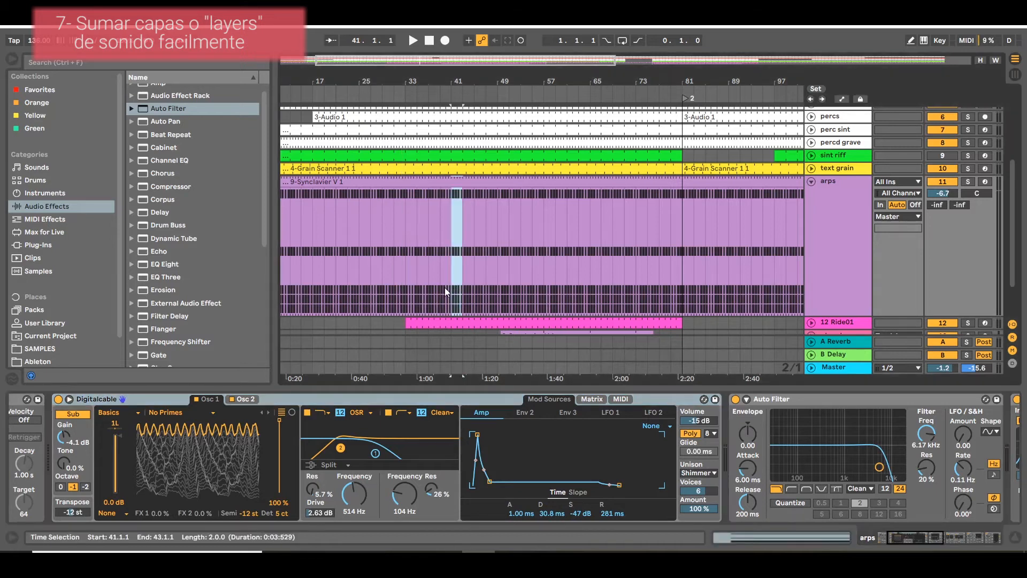
right_click(330, 397)
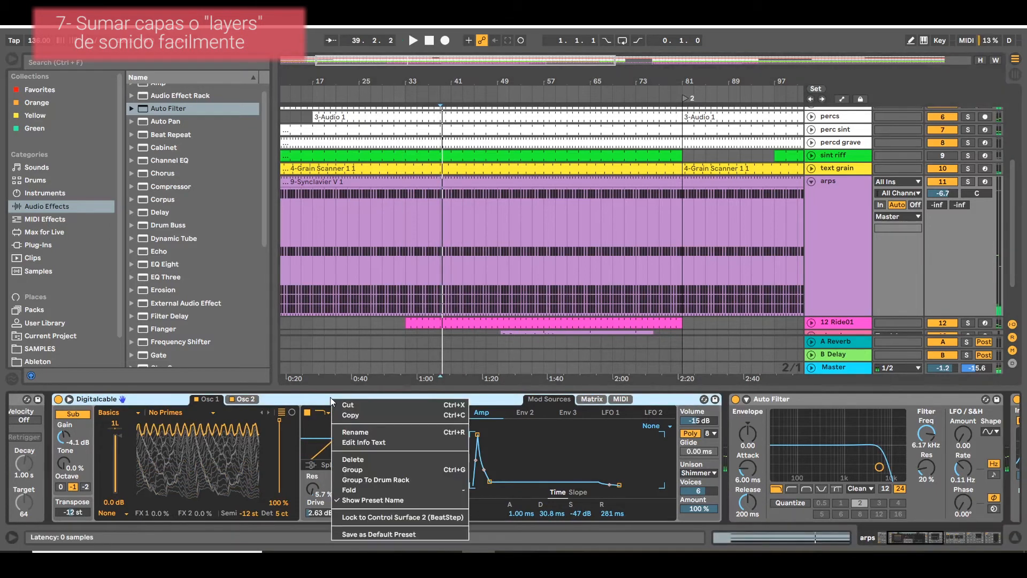
click(352, 470)
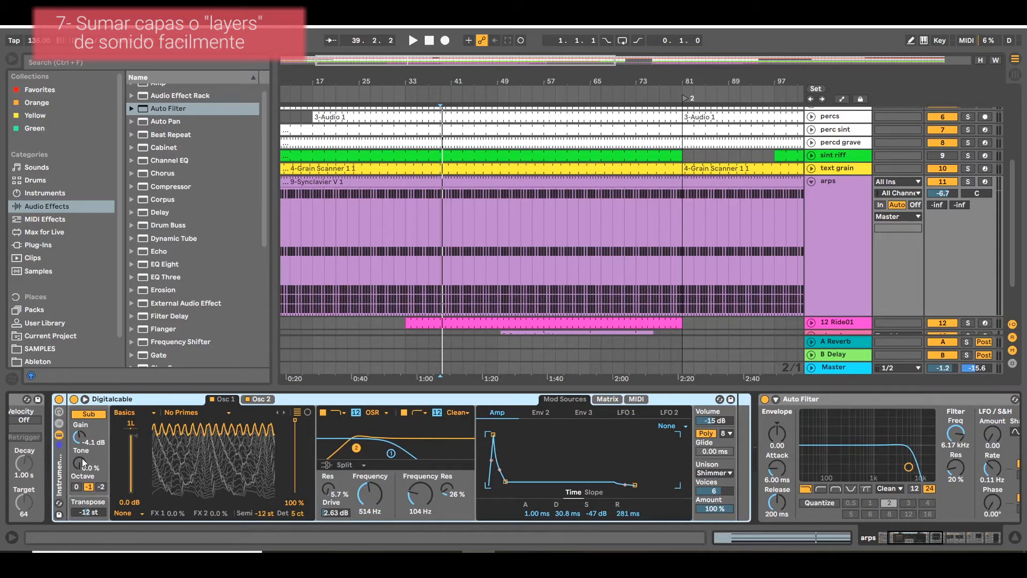
click(60, 425)
click(104, 433)
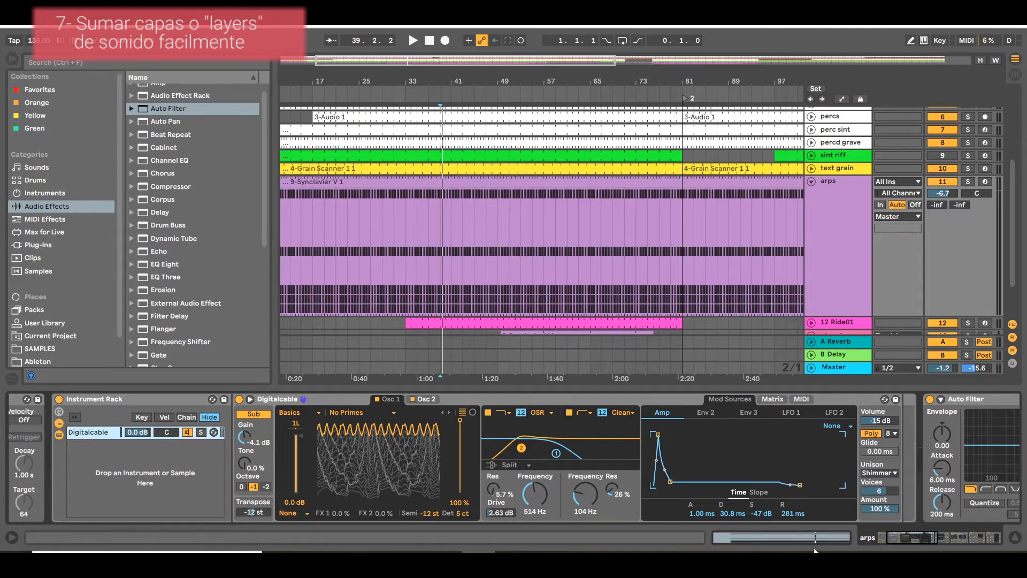
Create a second, empty chain below Digitalcable in the Instrument Rack.
right_click(111, 434)
click(108, 471)
right_click(108, 473)
right_click(96, 454)
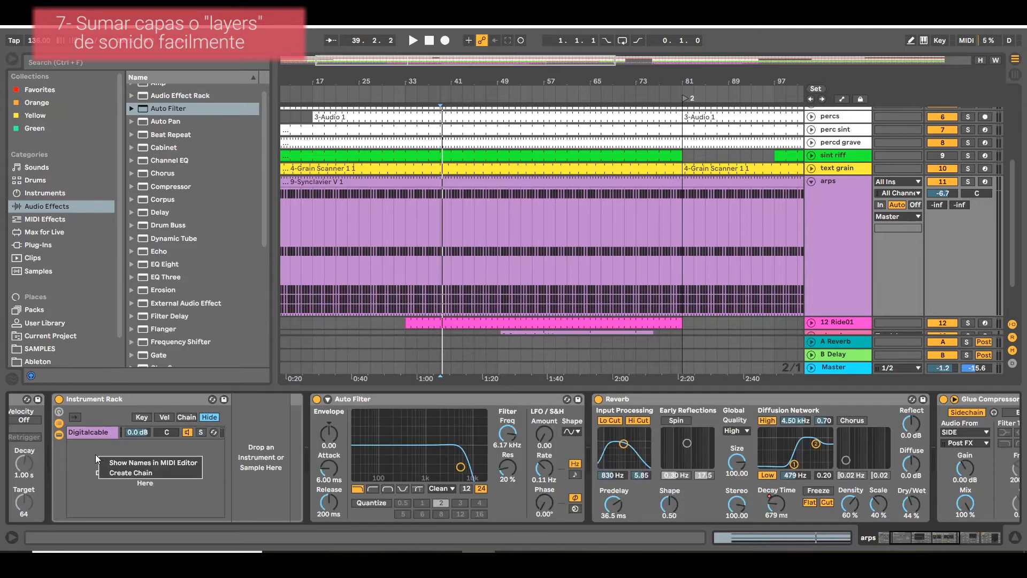
click(107, 489)
right_click(125, 456)
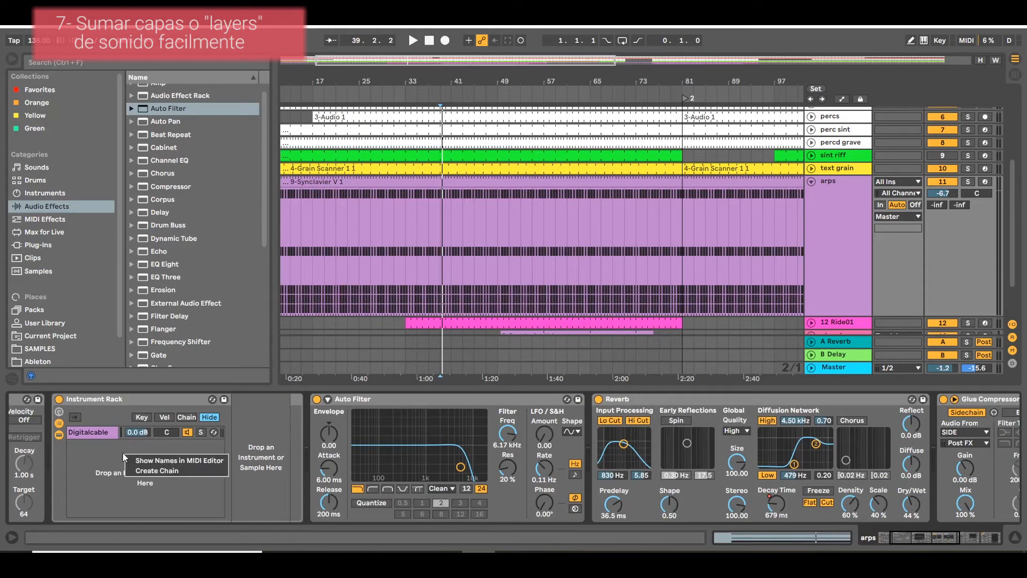
click(138, 471)
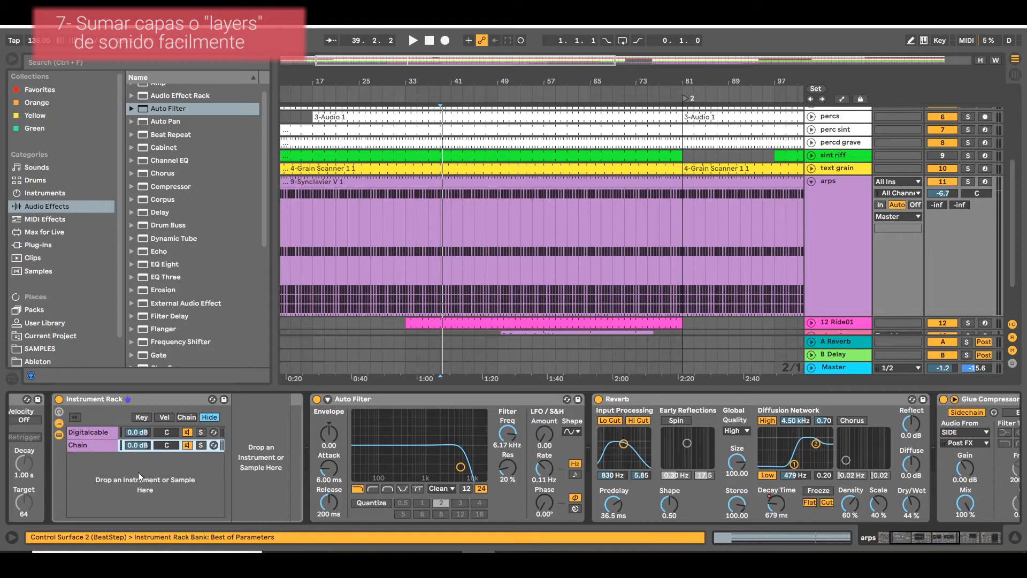
Compare the Digitalcable chain with the new empty chain in the rack, leaving the empty chain selected.
click(99, 436)
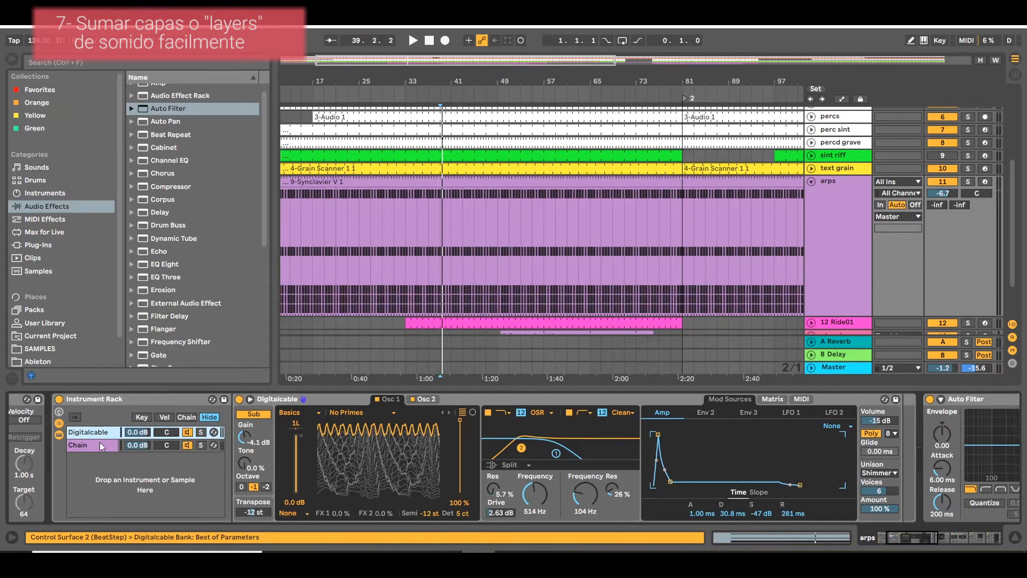
click(100, 444)
click(102, 431)
click(108, 445)
click(107, 434)
click(107, 444)
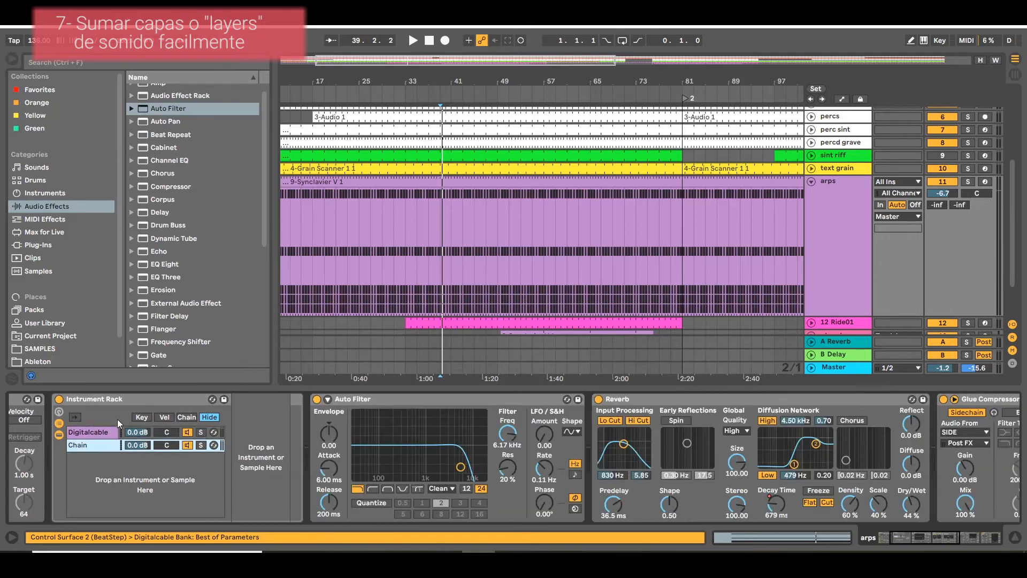
click(126, 403)
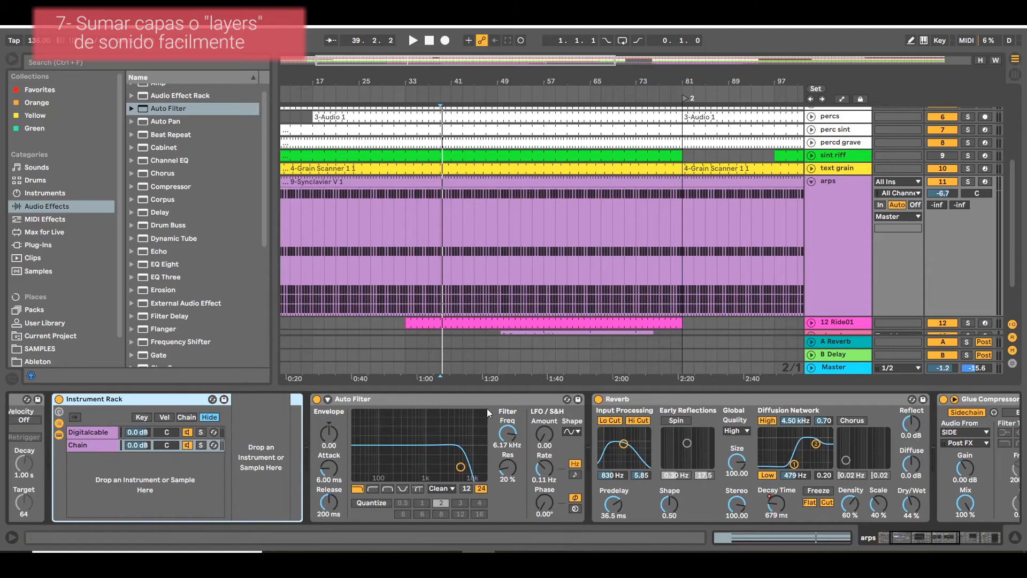
click(110, 441)
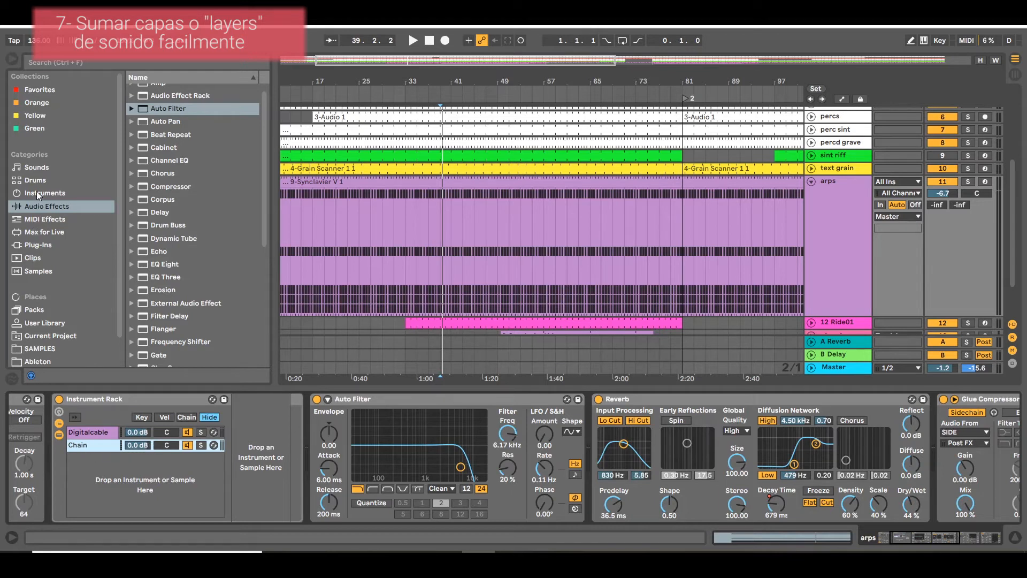
Preview lead presets in the Sounds category and load FM1 Short Lead.adv into the rack's empty chain.
click(38, 168)
scroll(192, 304, down, 4)
click(195, 302)
click(181, 251)
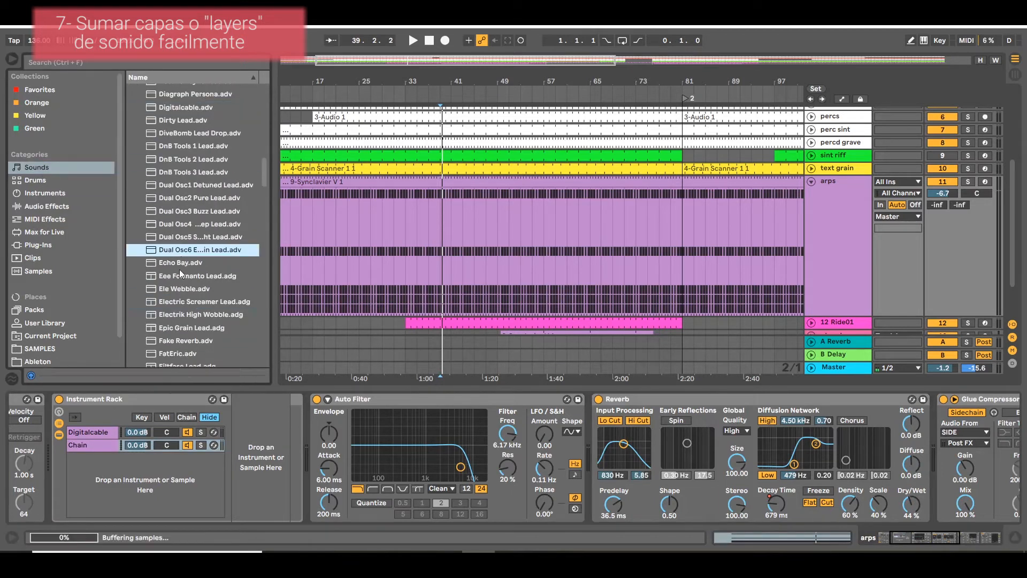
scroll(184, 320, down, 4)
click(184, 285)
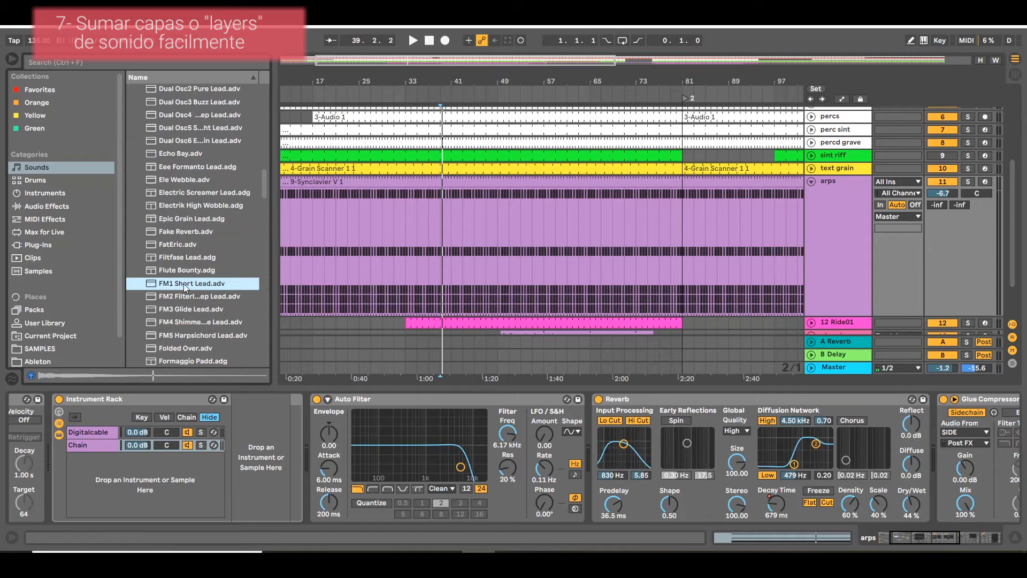
click(107, 447)
drag(107, 446, 100, 446)
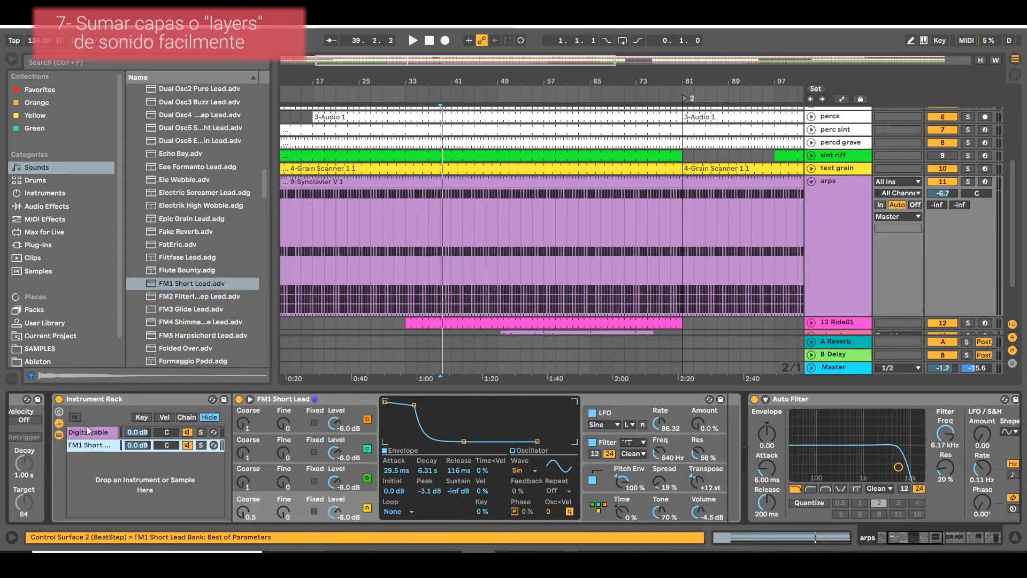
Solo the arps track and play its layered sound while viewing the Digitalcable and FM1 Short Lead chains in turn.
click(87, 426)
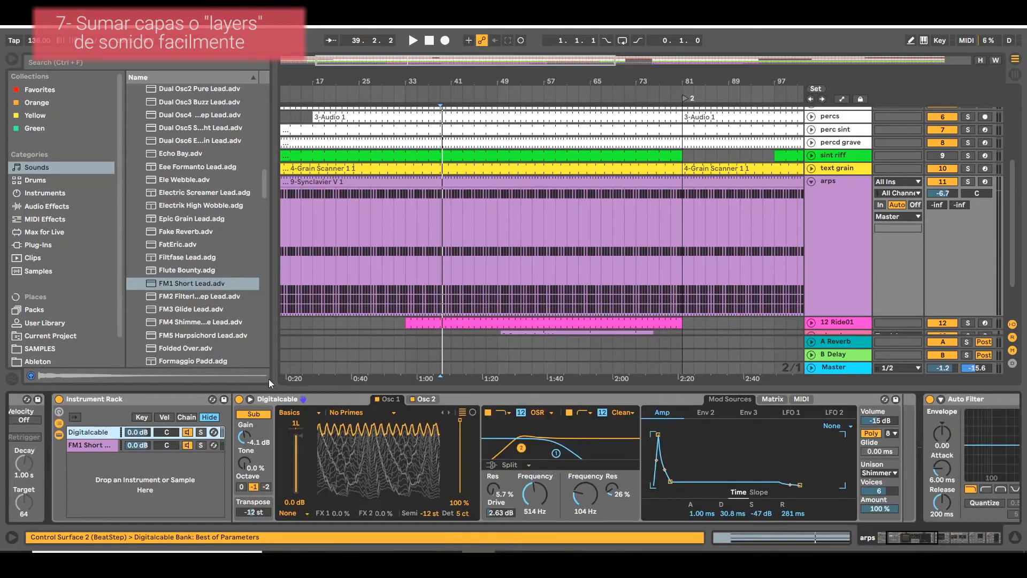
click(88, 445)
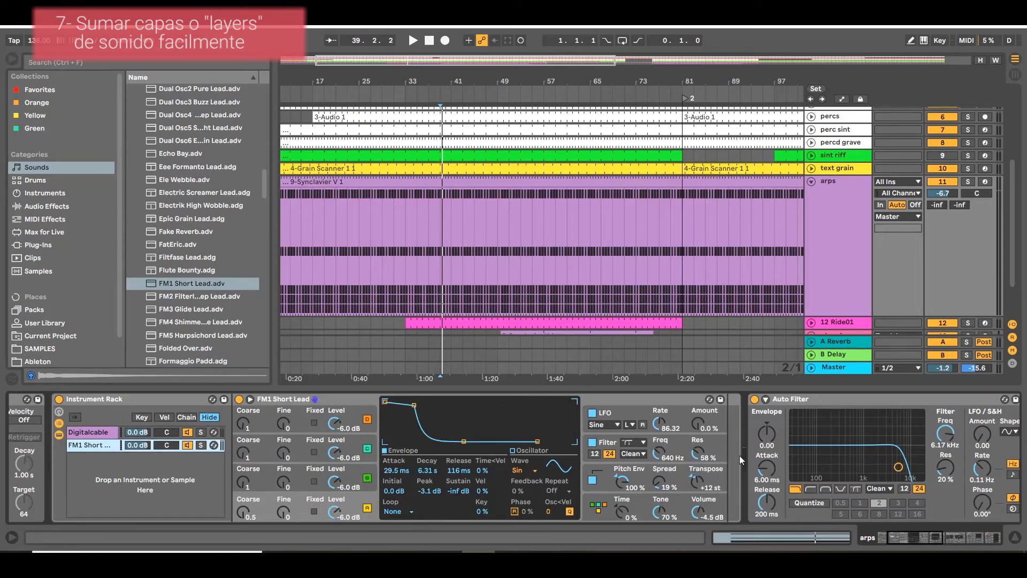
mouse_move(922, 537)
mouse_down()
mouse_move(980, 537)
mouse_move(911, 537)
mouse_up()
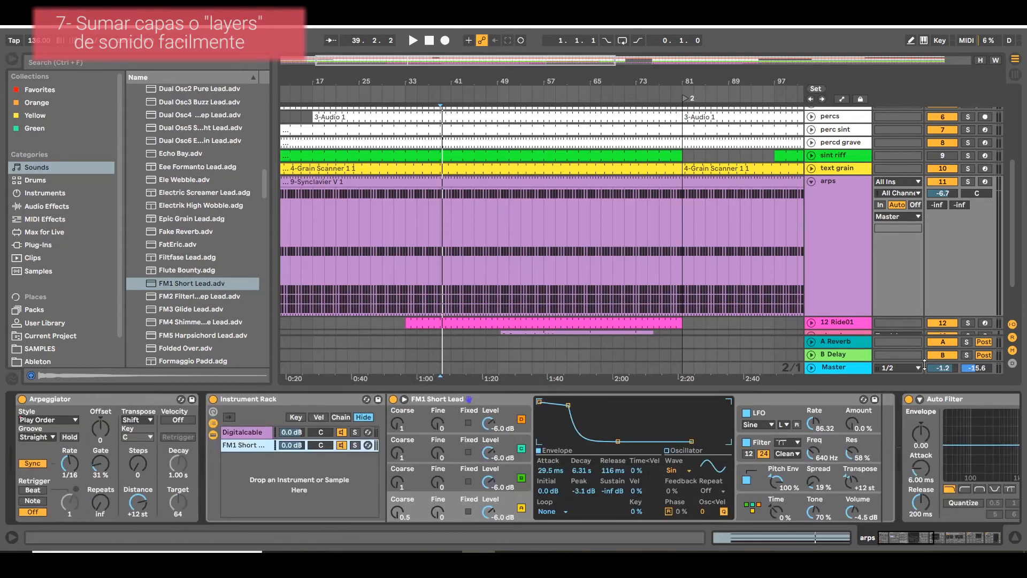
click(968, 182)
key(space)
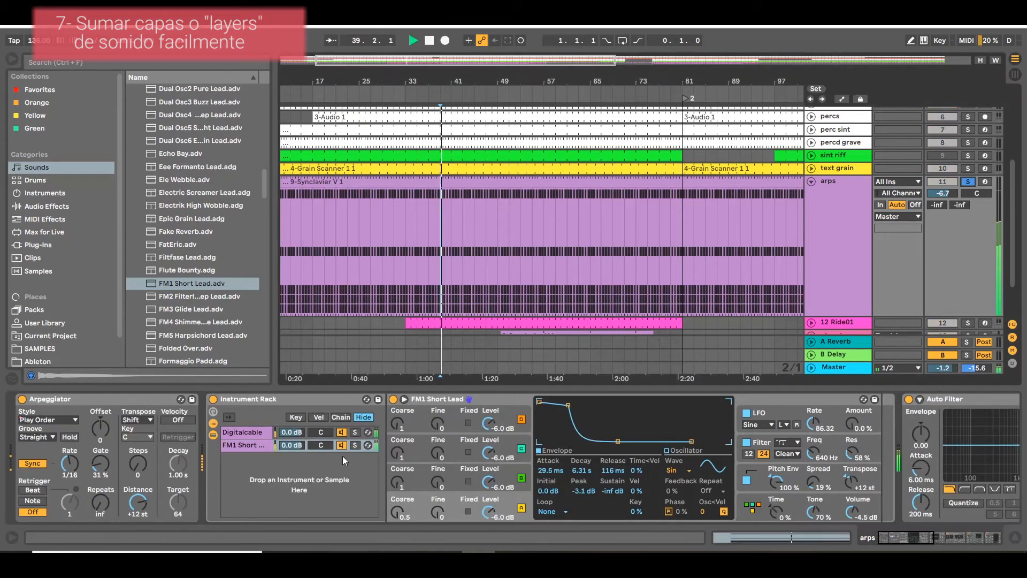
click(236, 433)
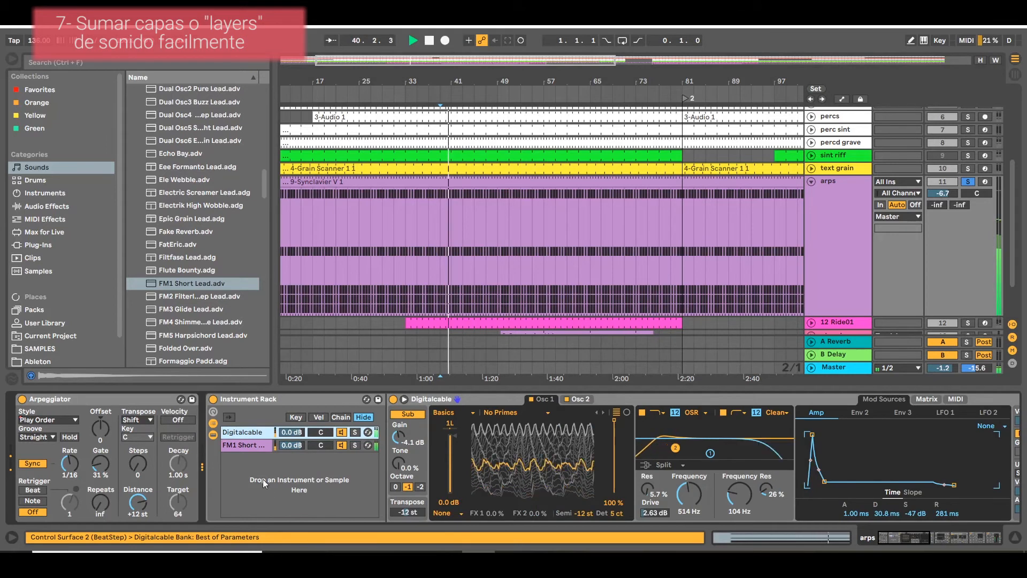
click(260, 445)
click(251, 433)
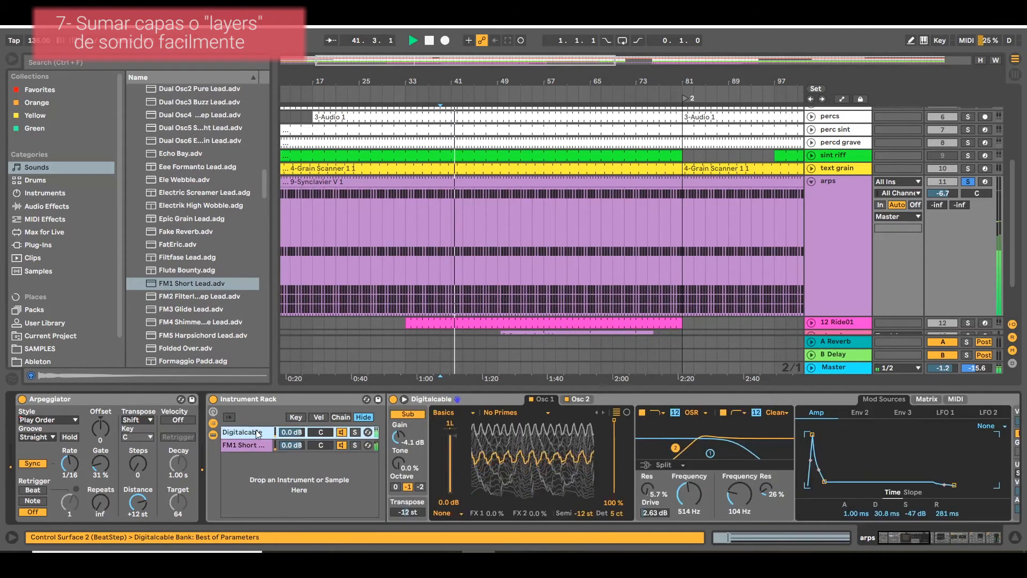
key(space)
Set the Digitalcable chain's volume to -1.2 dB and the FM1 Short Lead chain's to -3.7 dB, listening to the mix.
drag(293, 433, 299, 447)
click(292, 432)
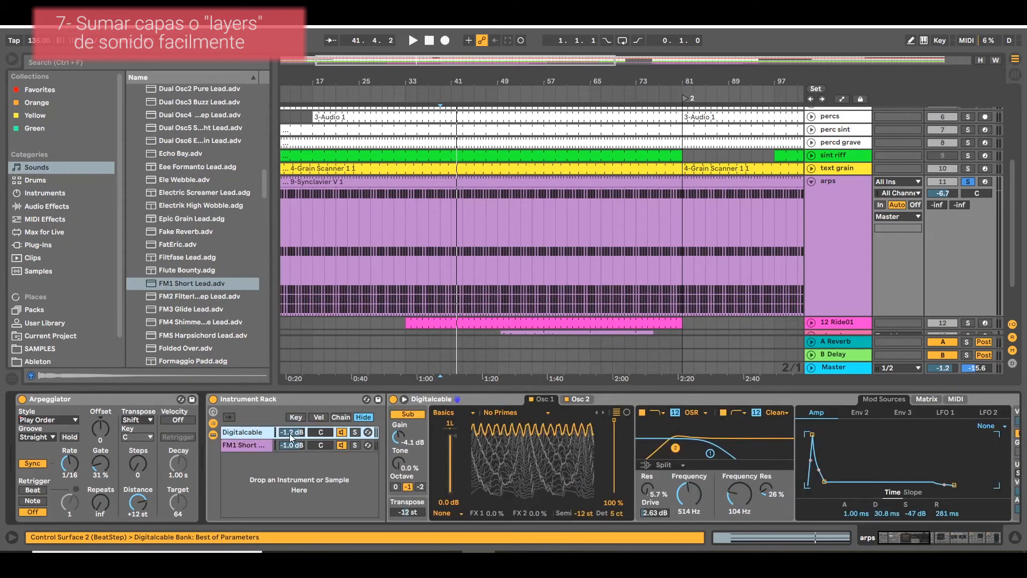
mouse_move(295, 447)
mouse_down()
mouse_move(295, 540)
mouse_move(296, 454)
mouse_up()
key(space)
key(space)
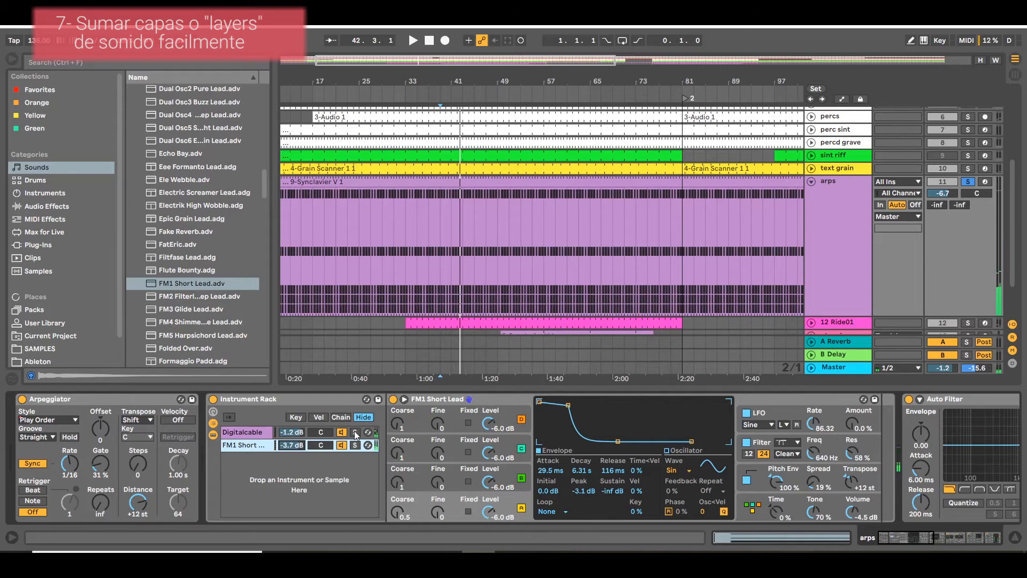
Solo the rack's chains individually during playback to compare the FM1 Short Lead and Digitalcable layers.
click(355, 431)
click(355, 445)
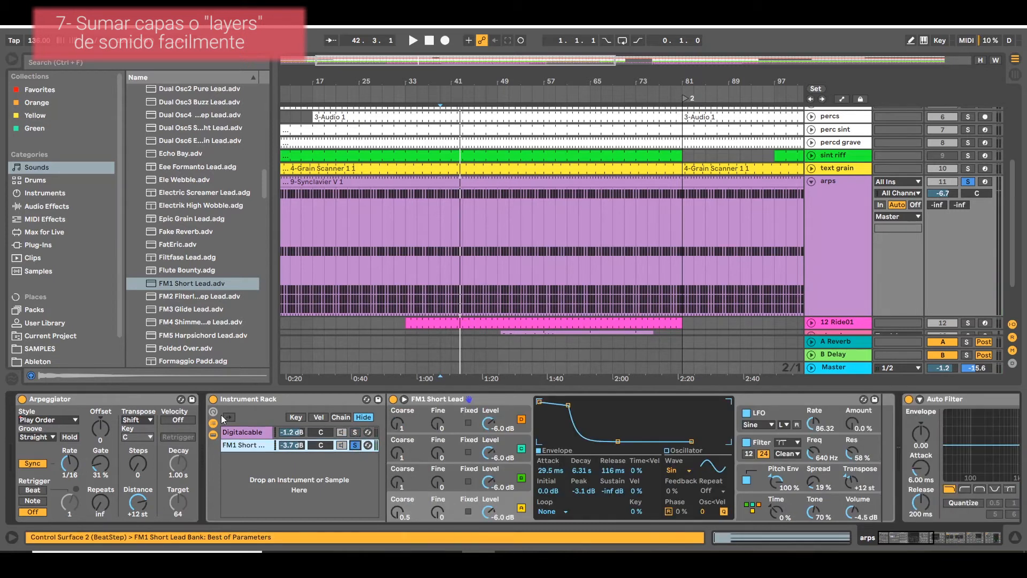
key(space)
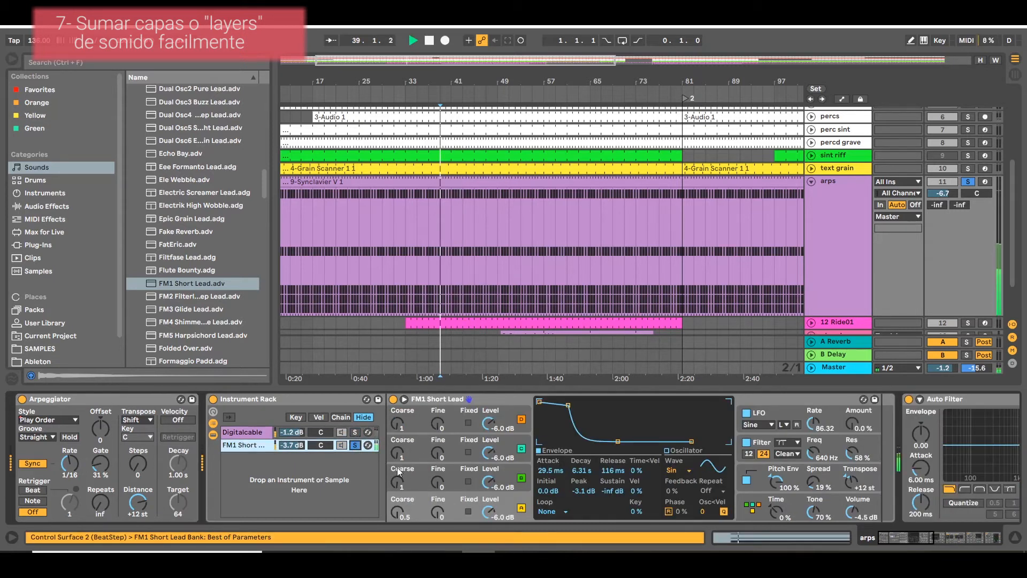
click(355, 431)
click(355, 433)
mouse_move(909, 537)
mouse_down()
mouse_move(966, 542)
mouse_move(910, 523)
mouse_up()
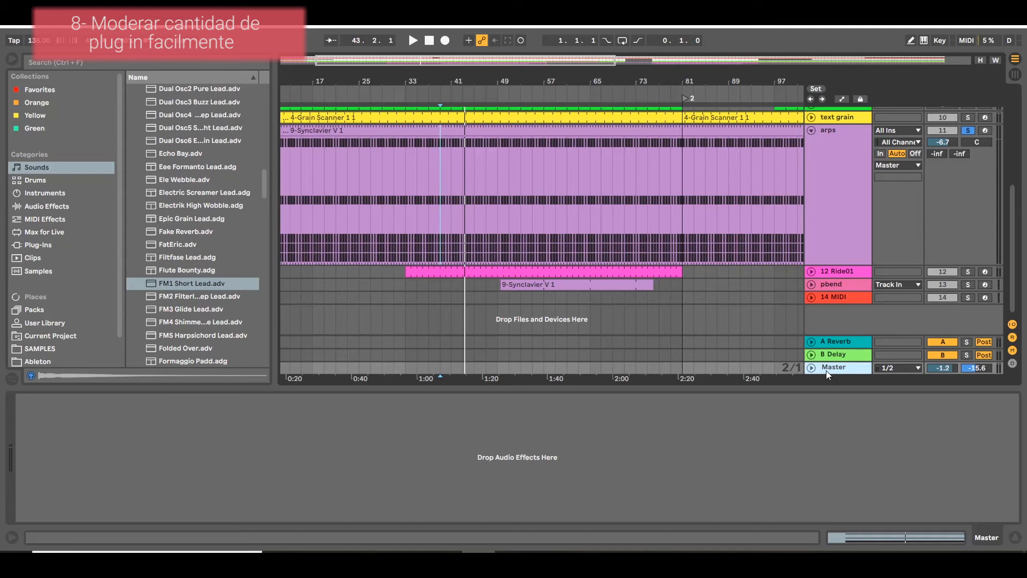
Turn off the arps track's solo and select the Master track.
scroll(928, 273, up, 5)
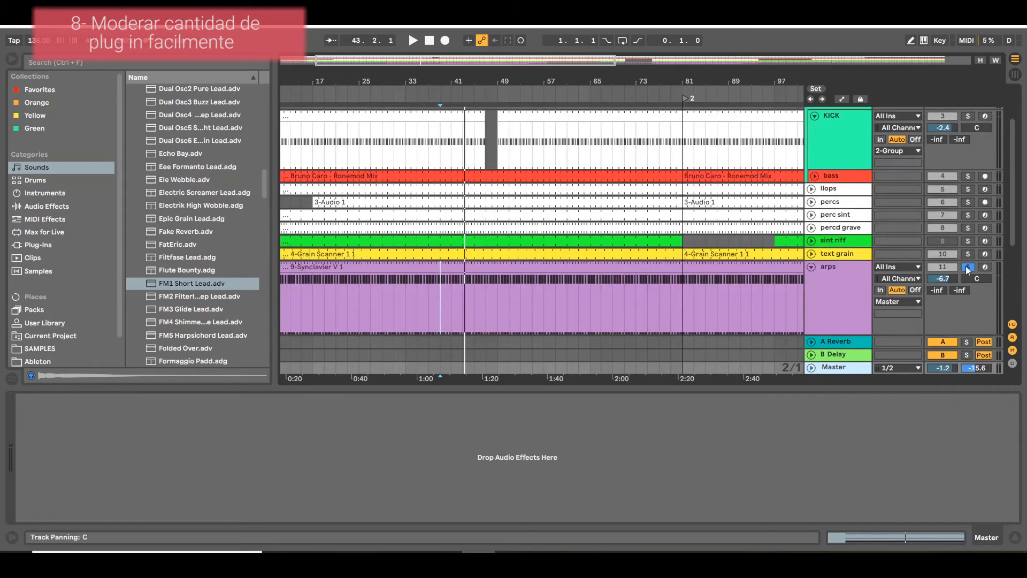
click(968, 267)
scroll(669, 206, up, 1)
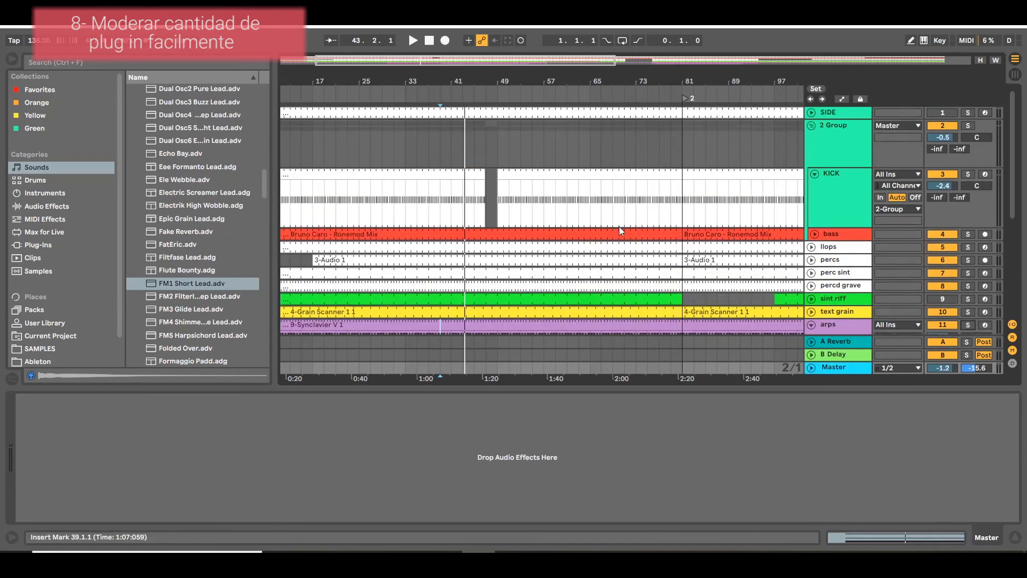
scroll(619, 229, down, 2)
click(836, 367)
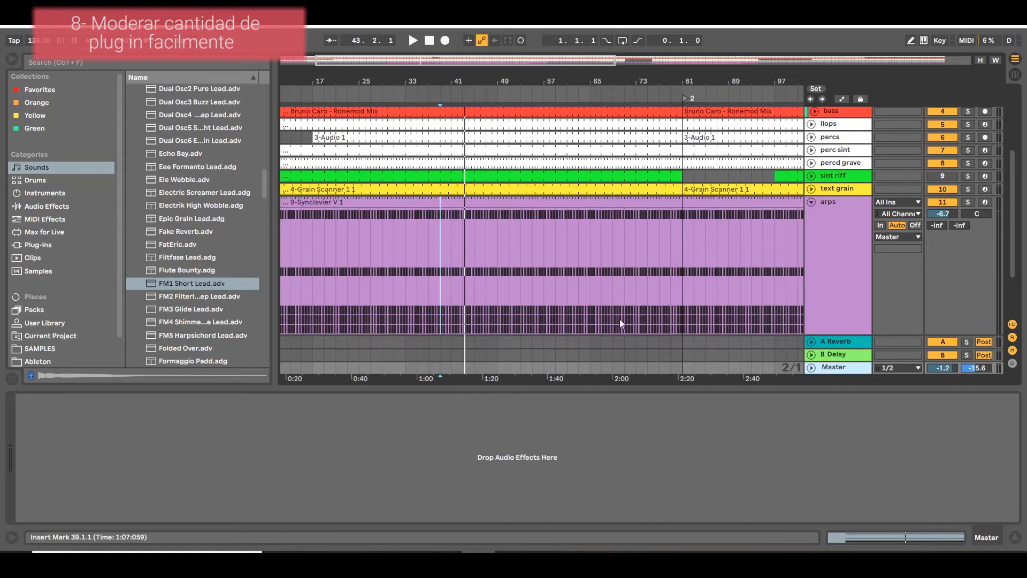
Load Slate Digital's Virtual Tape Machines plug-in onto the Master track and move its window lower on the screen.
click(39, 245)
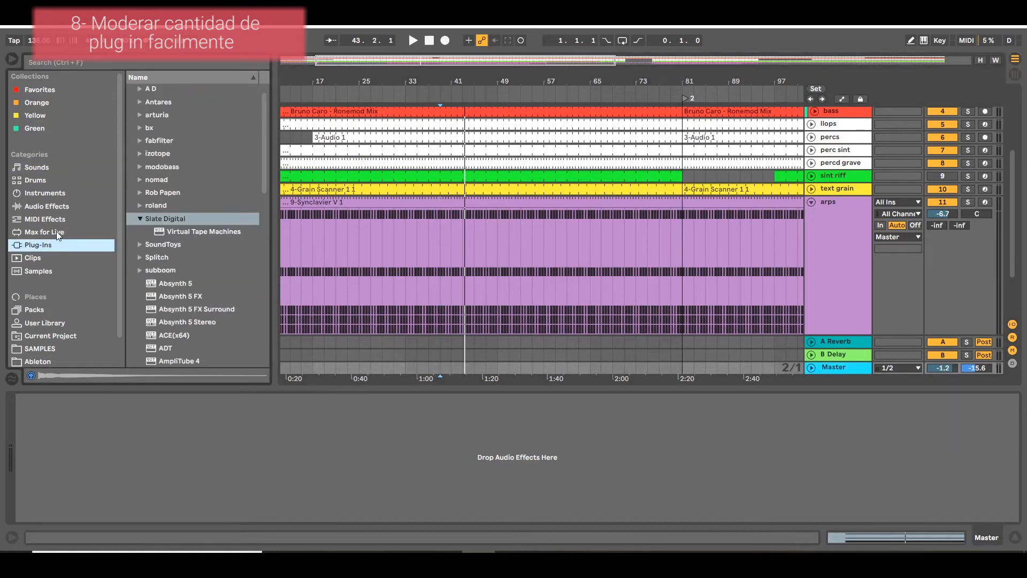
click(186, 232)
drag(186, 232, 819, 422)
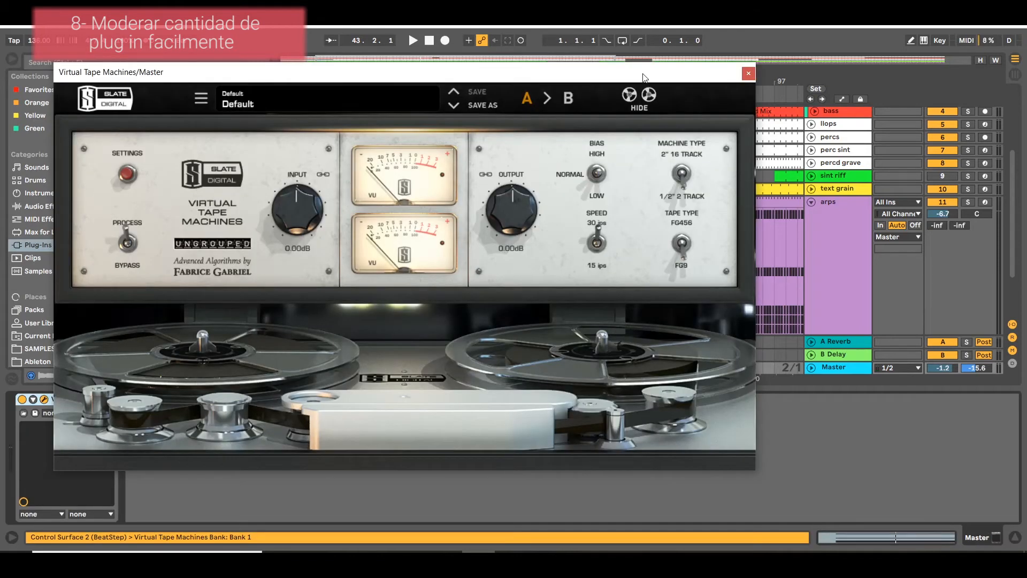
drag(643, 77, 632, 162)
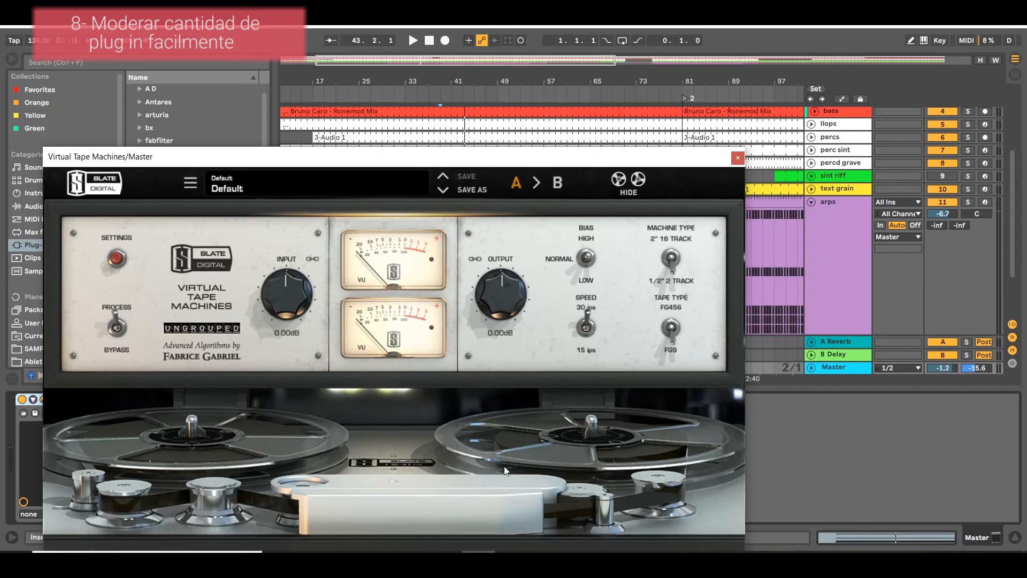
Play the song and lower the Virtual Tape Machines input to -1.21 dB, moving its window clear of the device.
key(space)
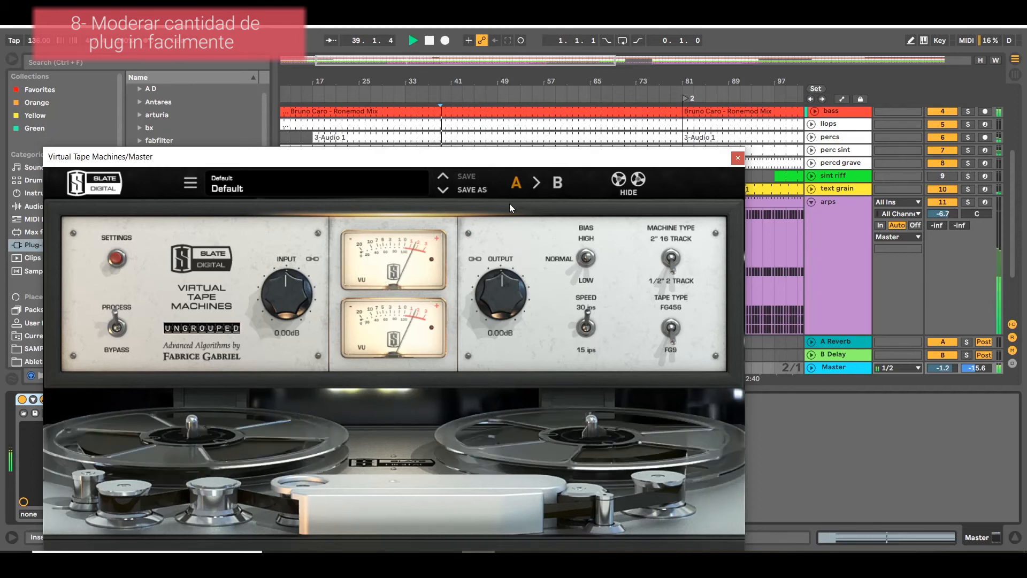
drag(543, 158, 543, 82)
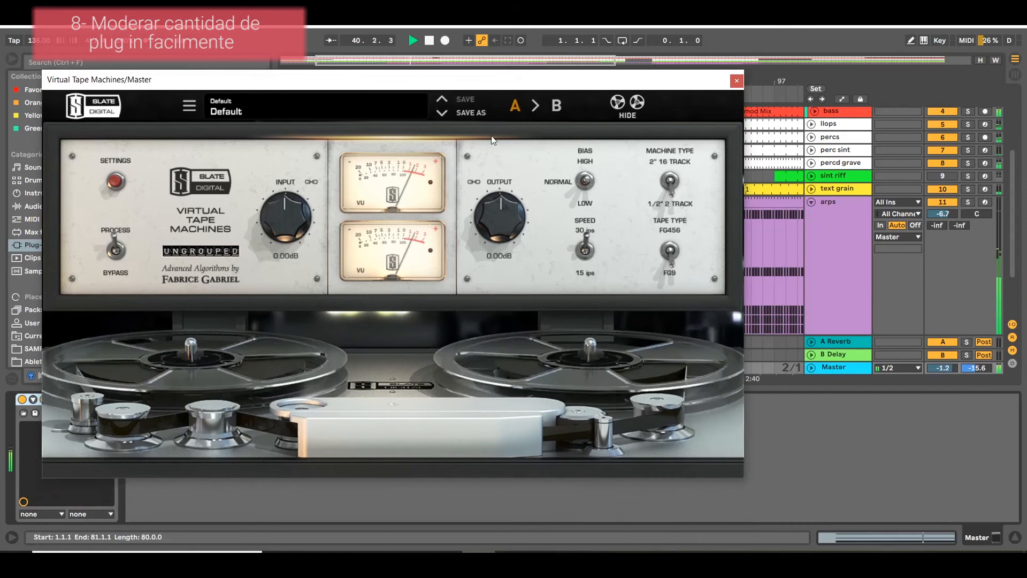
drag(301, 222, 301, 231)
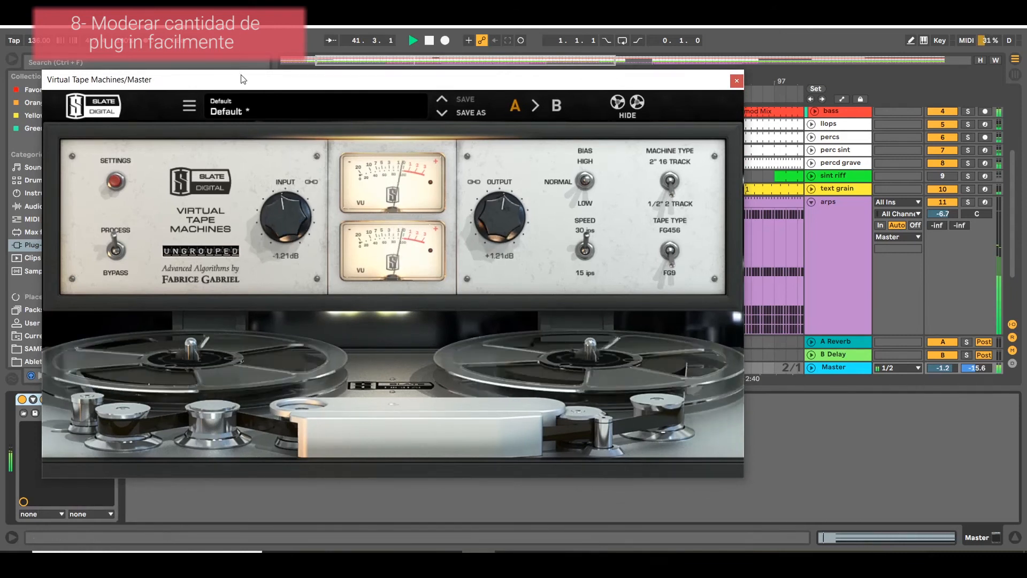
drag(243, 78, 388, 10)
Compare the master's sound with Virtual Tape Machines switched on and off during playback.
click(22, 401)
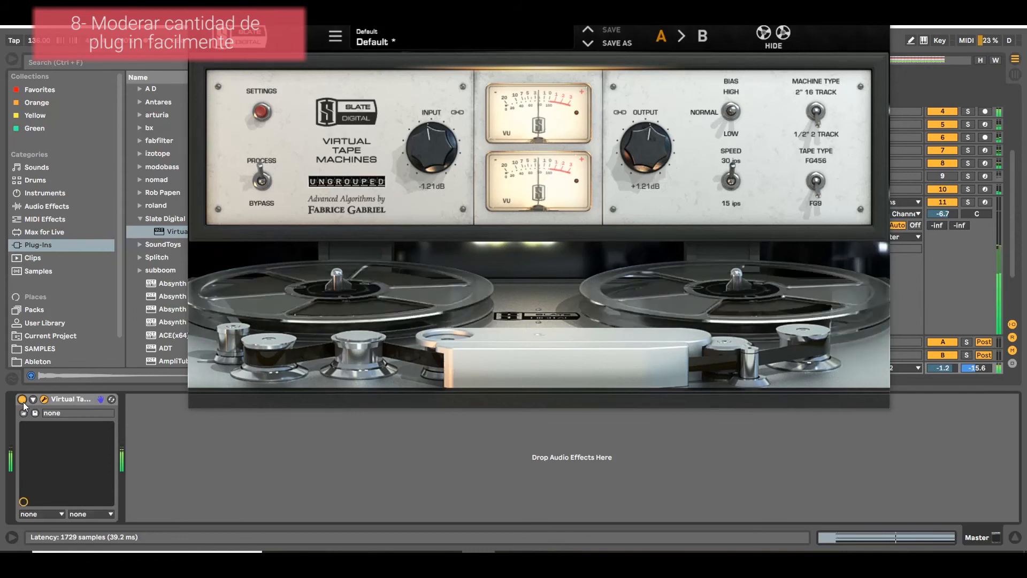
click(23, 400)
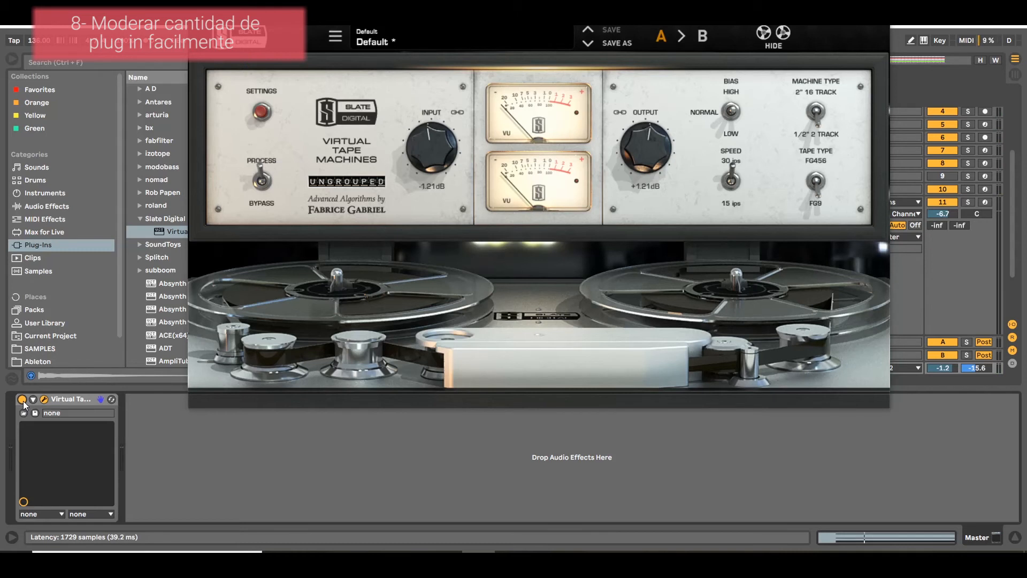
click(23, 400)
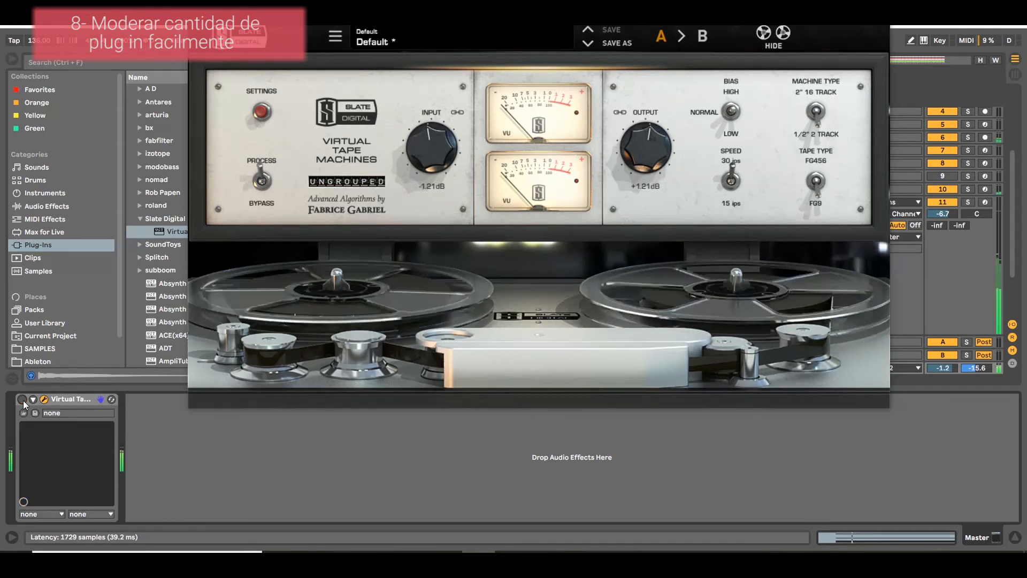
click(23, 400)
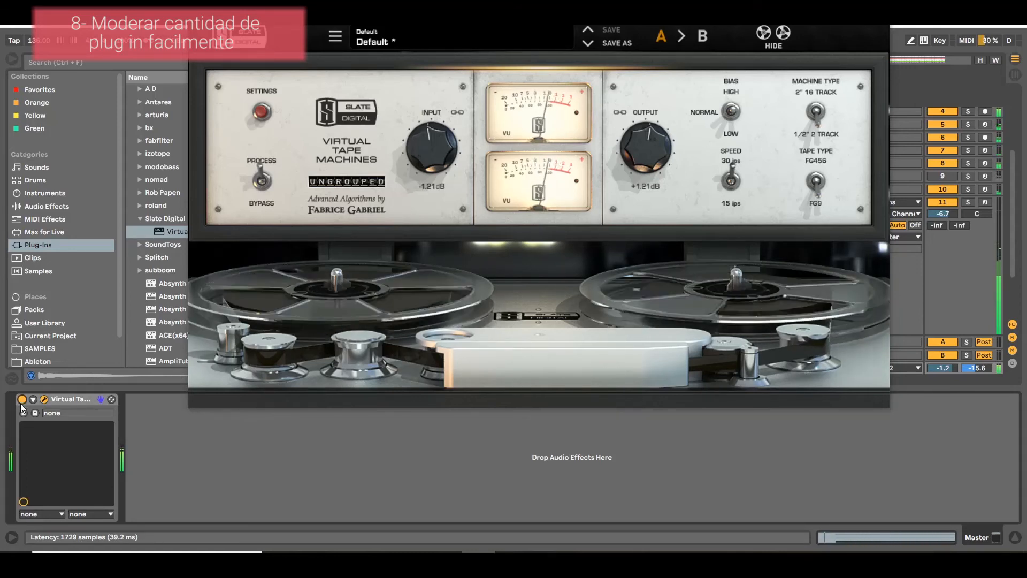
key(space)
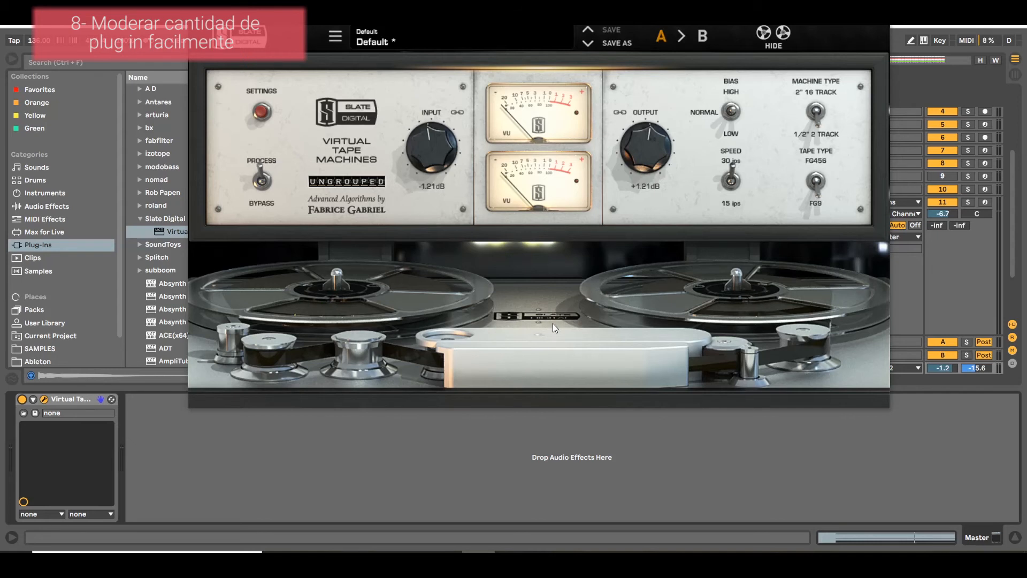
Raise the Virtual Tape Machines input to +1.08 dB and try its bias, speed, machine type and tape type switches.
drag(443, 176, 443, 157)
drag(735, 110, 728, 171)
drag(738, 119, 742, 89)
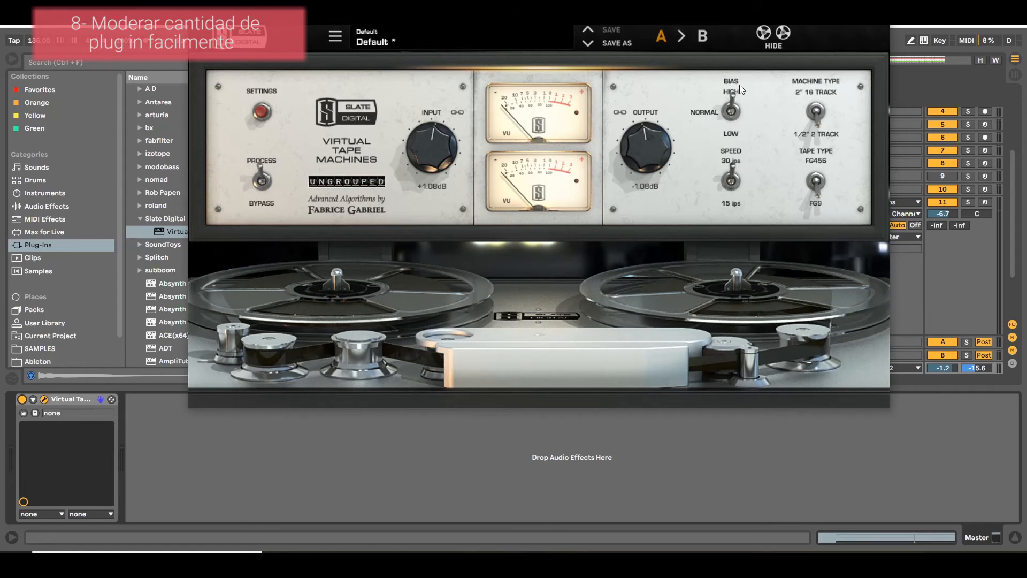
mouse_move(737, 172)
mouse_down()
mouse_move(722, 230)
mouse_move(729, 161)
mouse_up()
drag(815, 121, 816, 94)
drag(824, 179, 800, 157)
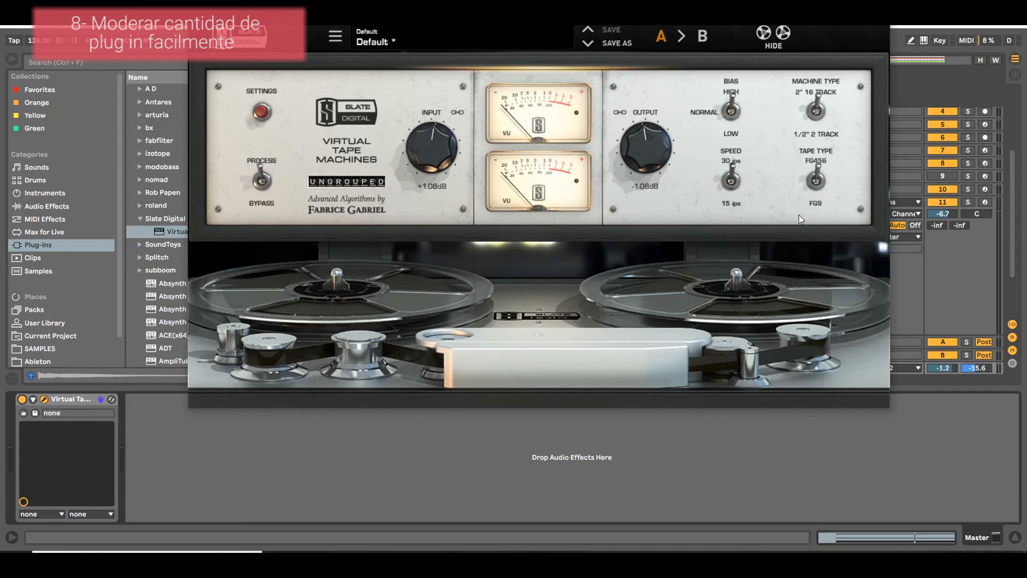
click(807, 169)
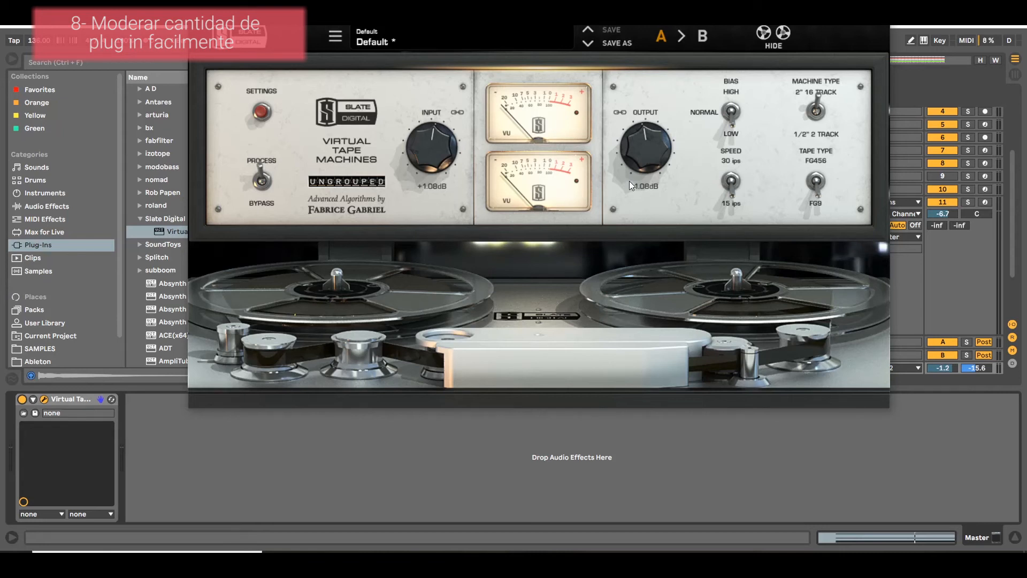
Close the Virtual Tape Machines window and group the plug-in into an Audio Effect Rack on the Master track.
click(44, 399)
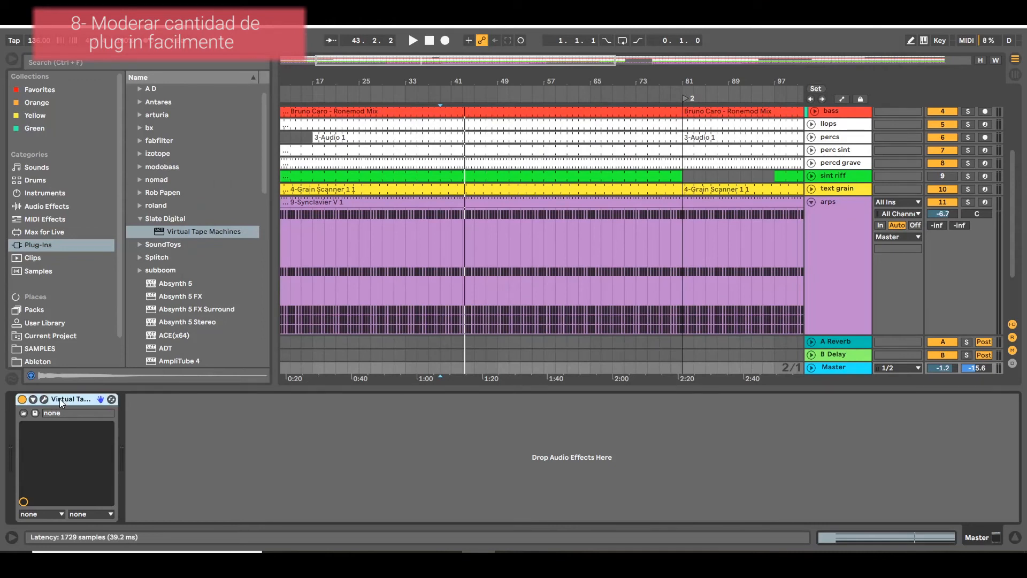
right_click(88, 408)
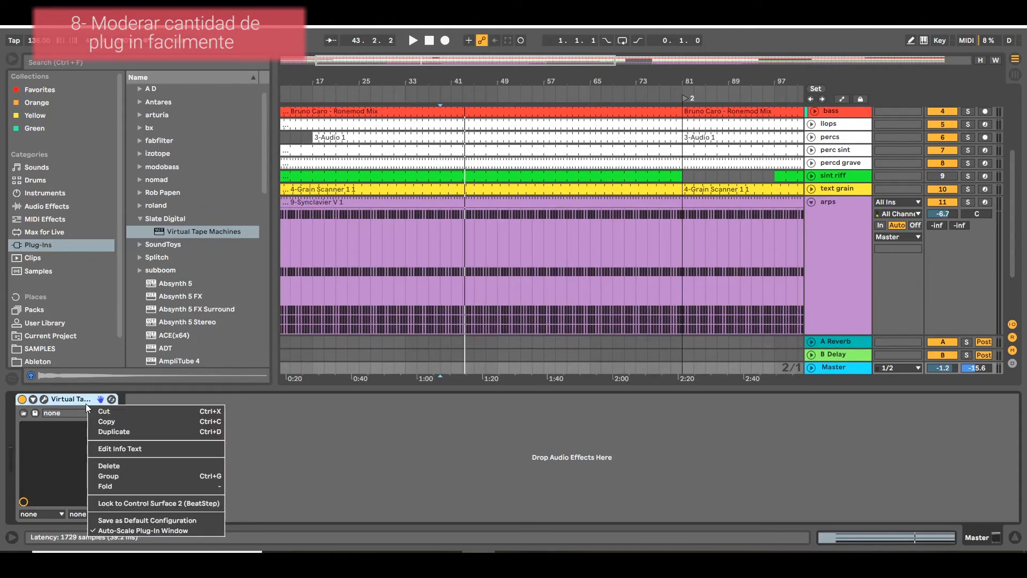
click(106, 475)
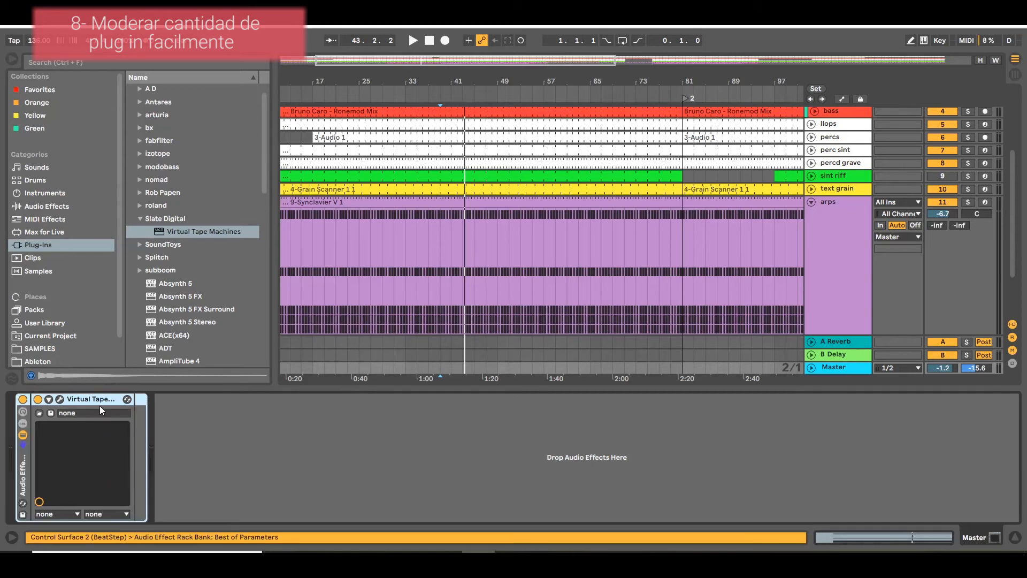
click(82, 448)
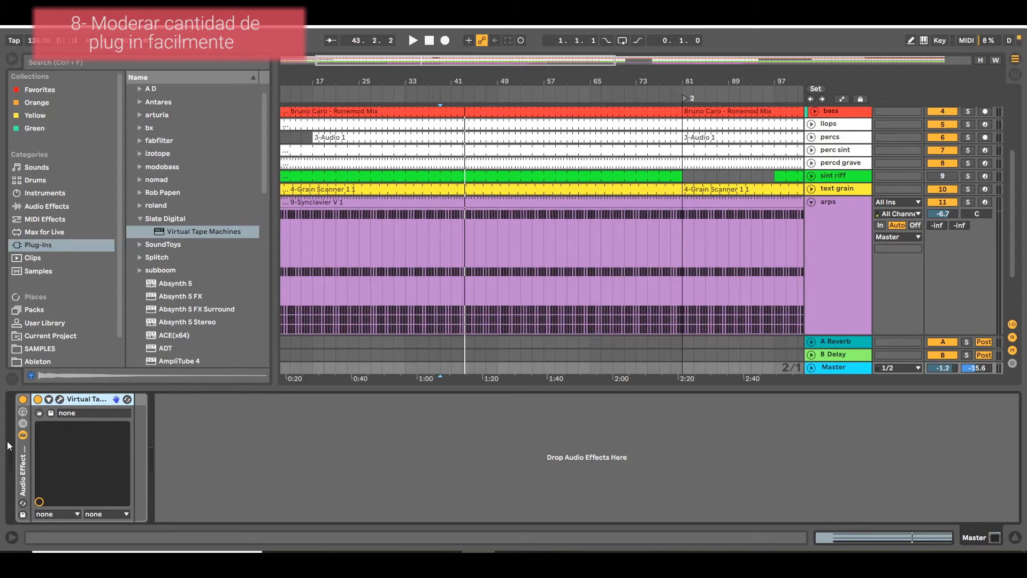
Show the Audio Effect Rack's chain list and create a second, empty chain beneath the one holding Virtual Tape Machines.
click(22, 444)
click(23, 423)
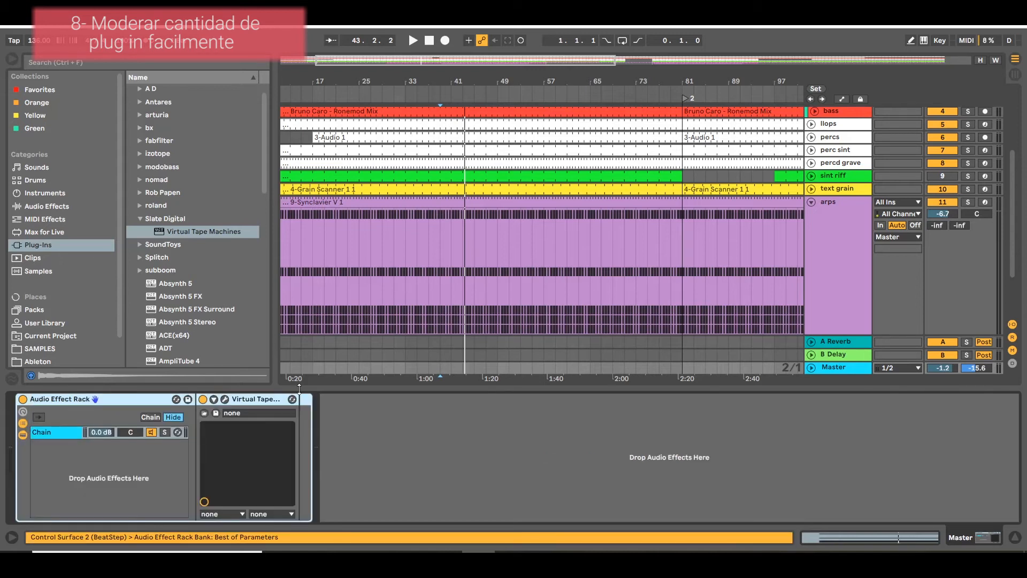
click(69, 429)
click(251, 415)
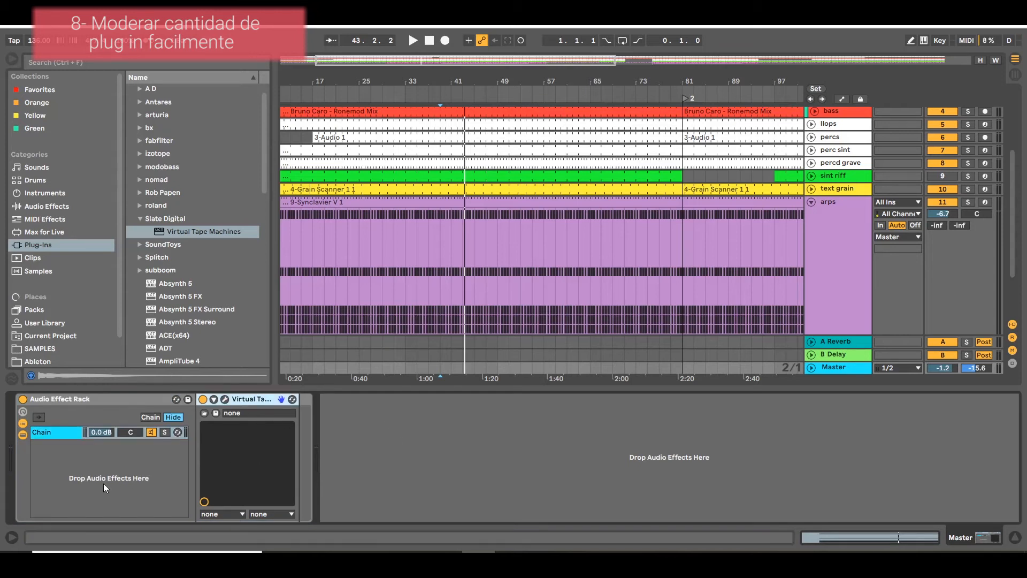
key(Delete)
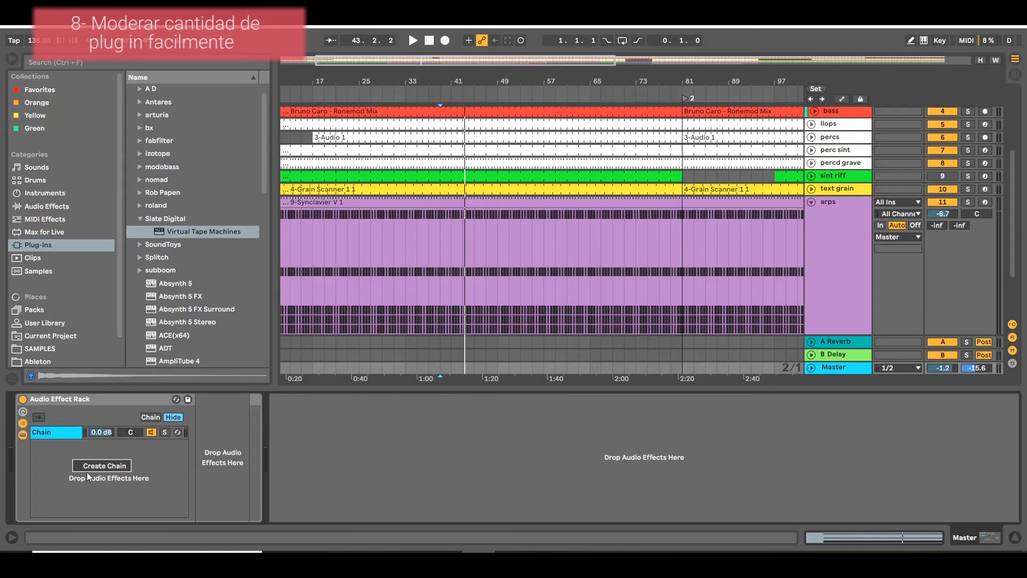
click(89, 469)
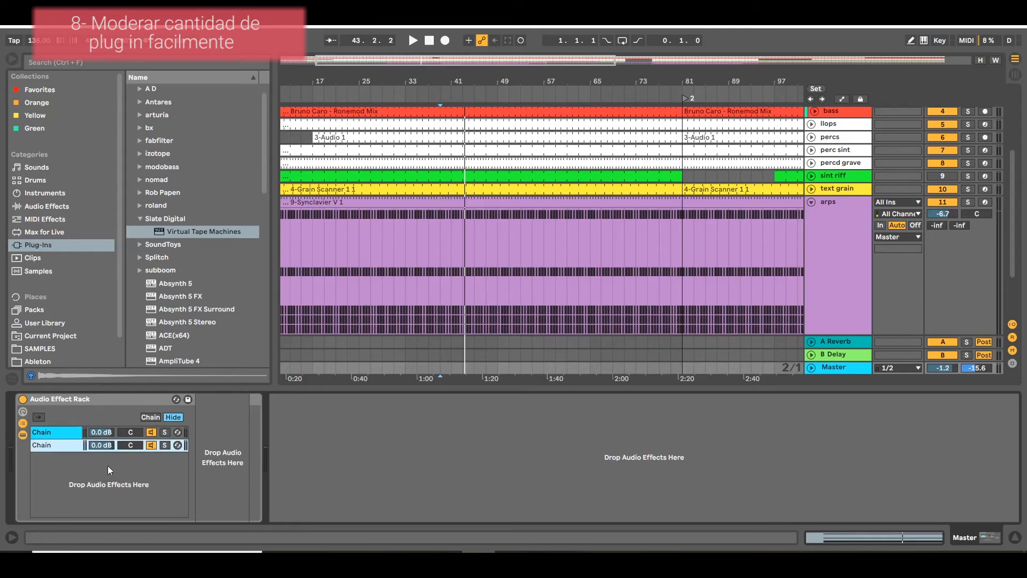
Switch between the rack's two chains to compare the processed chain with the empty one.
click(62, 434)
click(67, 447)
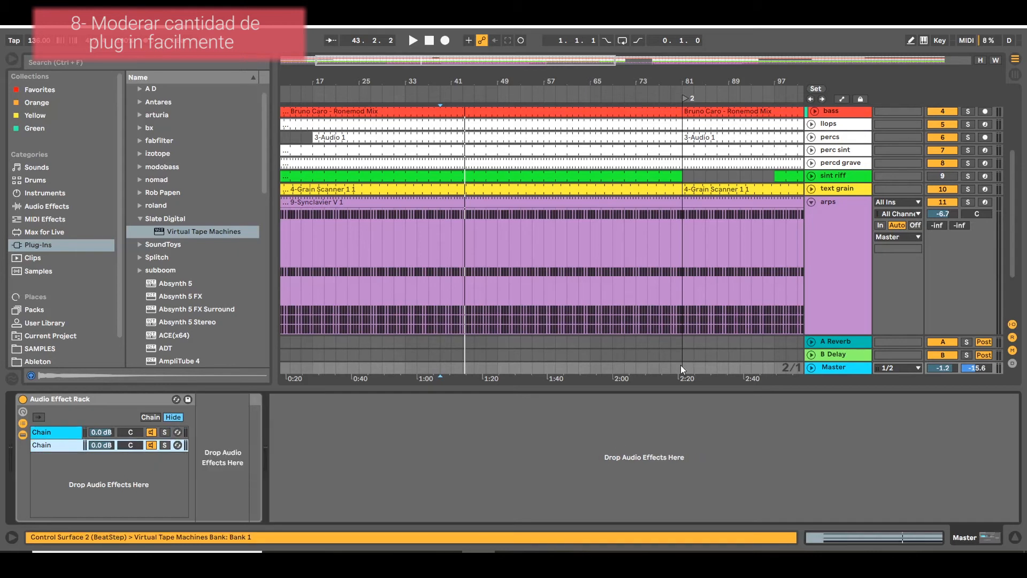
click(67, 434)
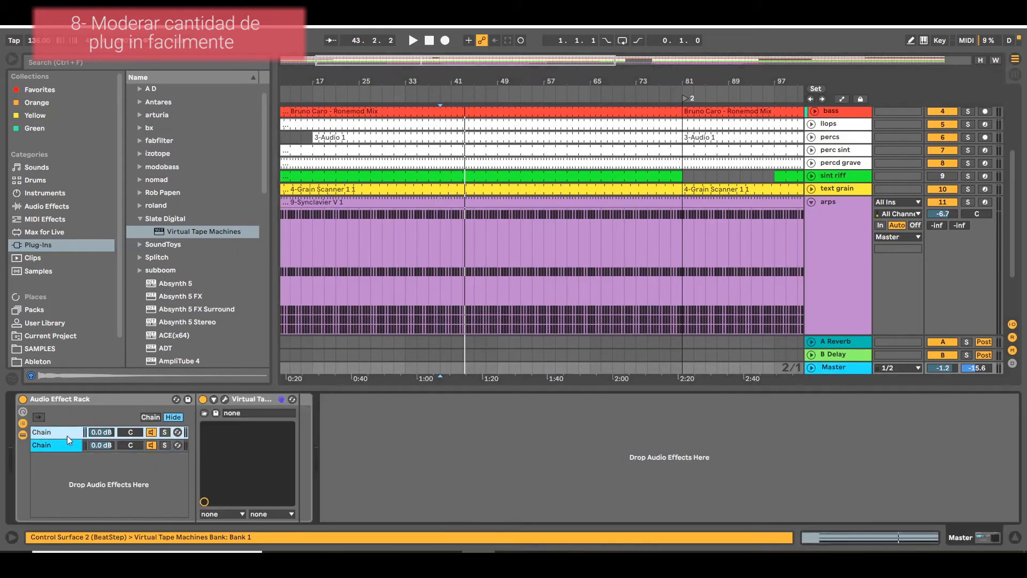
click(66, 442)
click(71, 431)
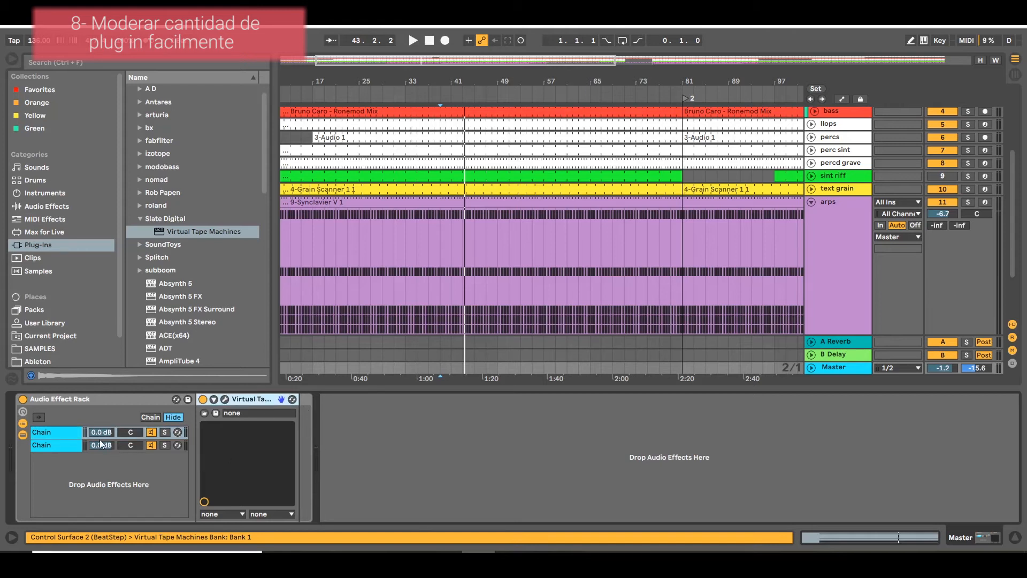
click(72, 447)
click(55, 430)
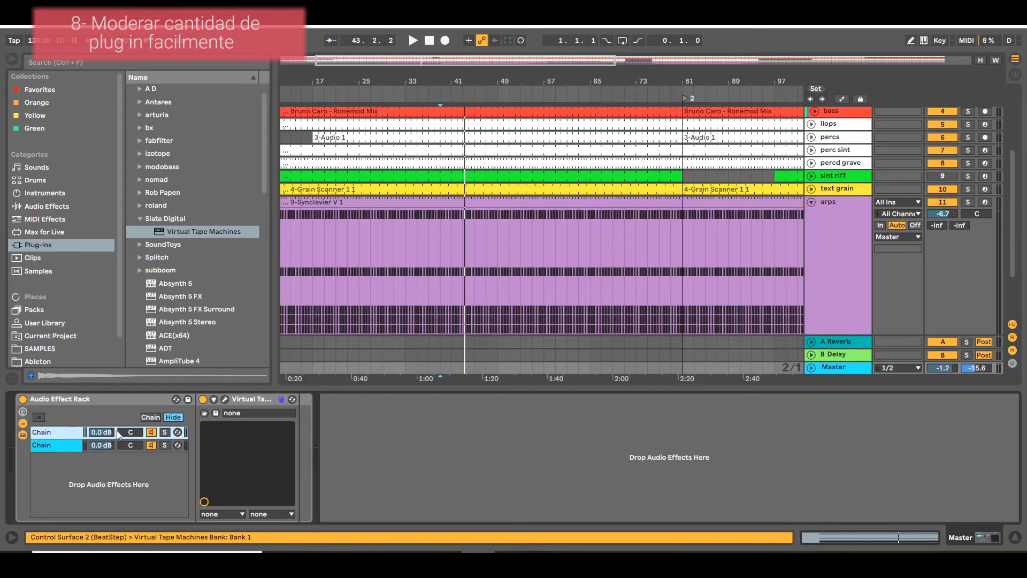
Play the song while adjusting the volume of the Virtual Tape Machines chain against the dry chain.
drag(101, 432, 65, 444)
click(69, 447)
click(101, 433)
key(space)
drag(101, 432, 108, 455)
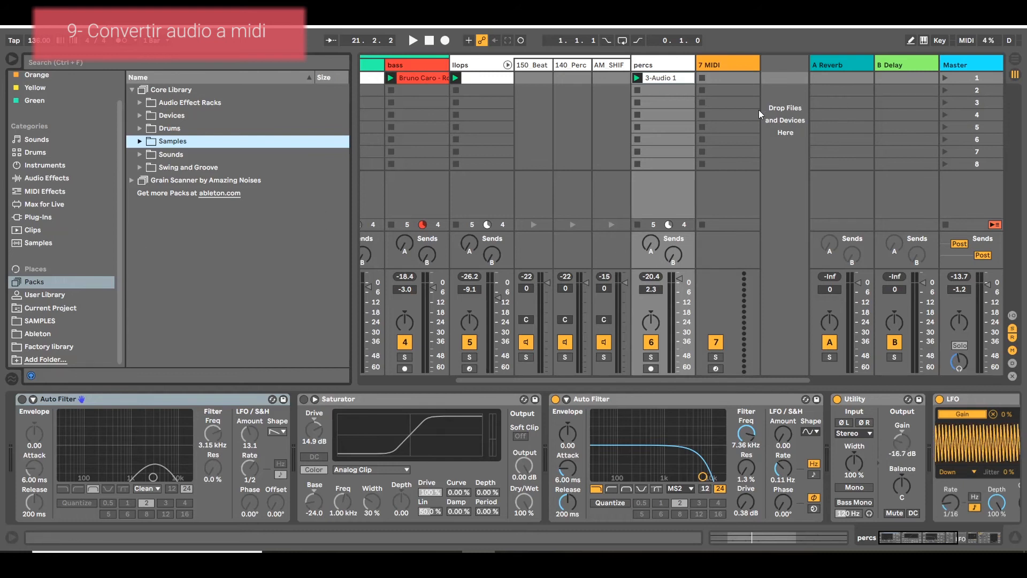
Play the session briefly and open the Hip Hop loops folder in the Core Library samples.
key(space)
key(space)
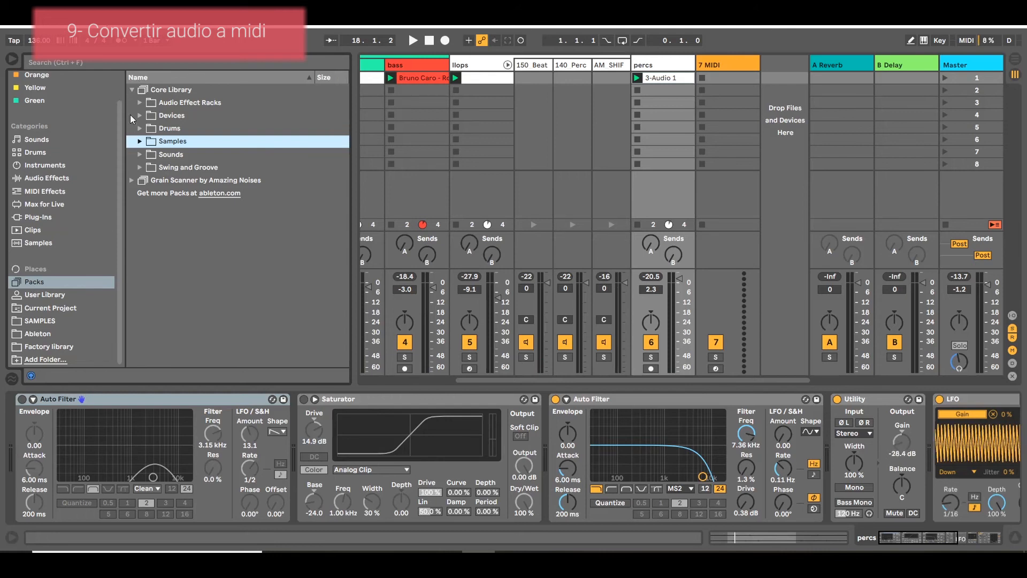
click(140, 142)
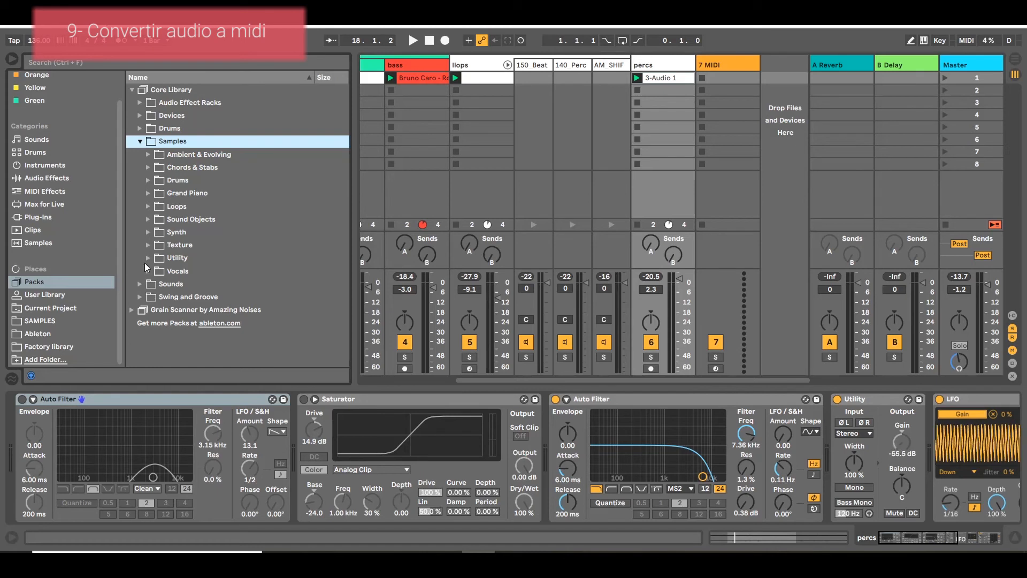
click(148, 206)
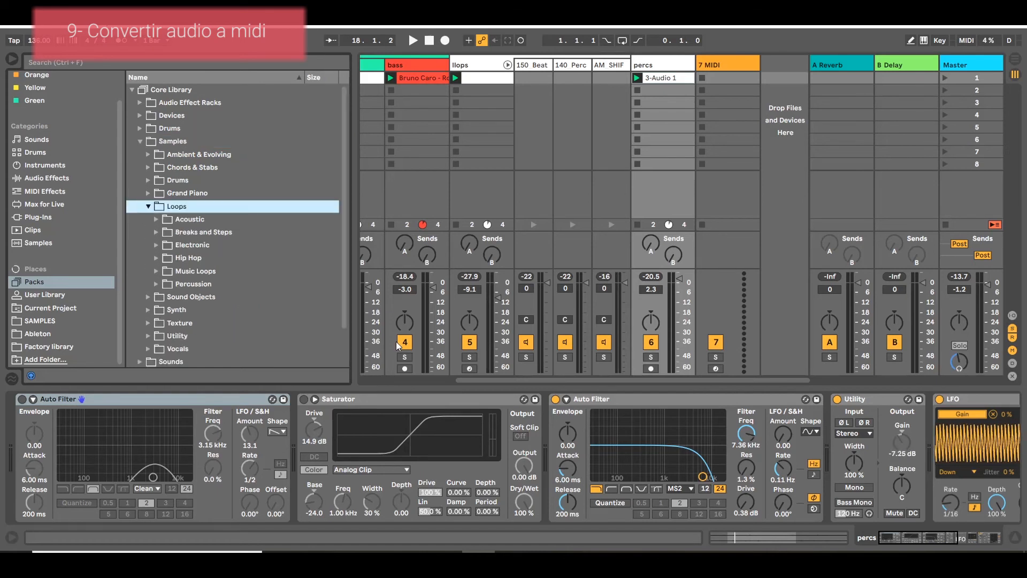
click(163, 258)
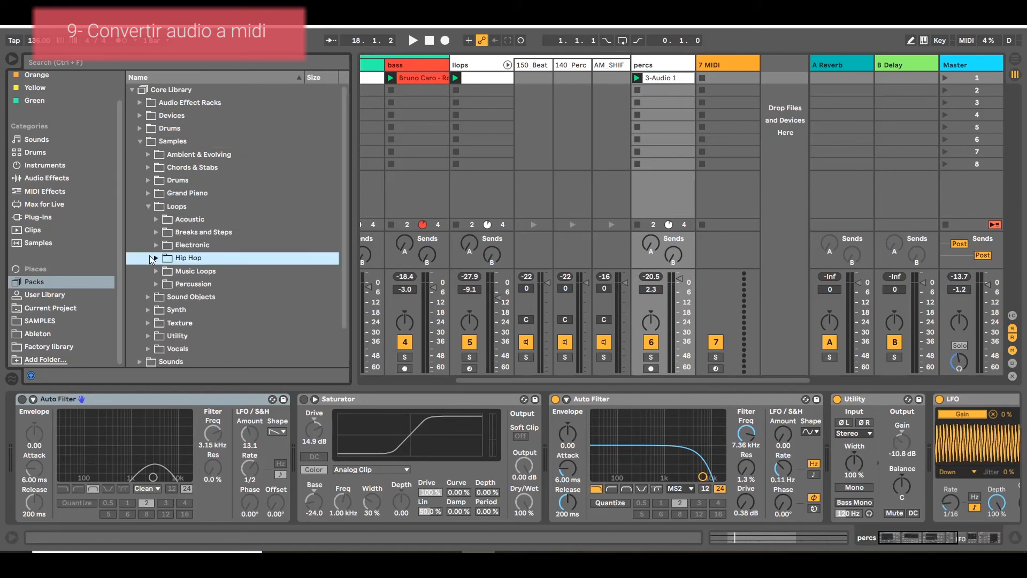
click(152, 258)
Preview the Reggaeton, Slow Hop, Two One Two and My MPC Rocks loops.
click(214, 323)
click(213, 336)
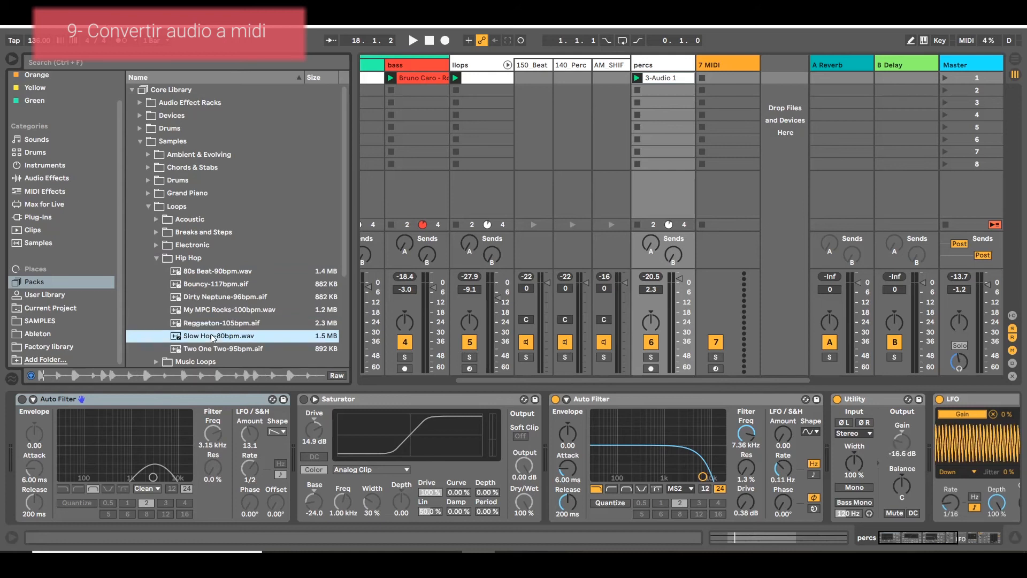
click(208, 352)
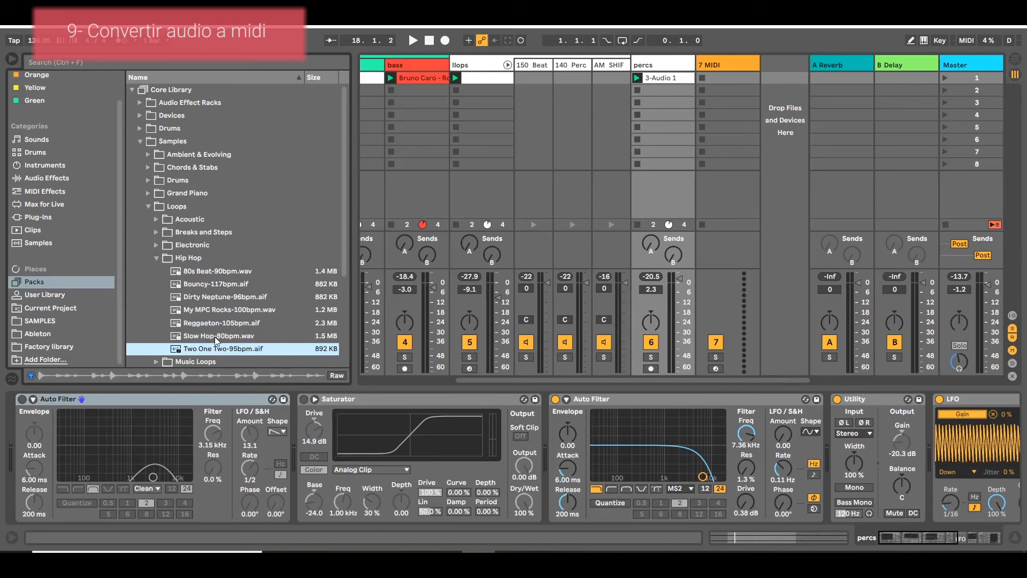
click(213, 309)
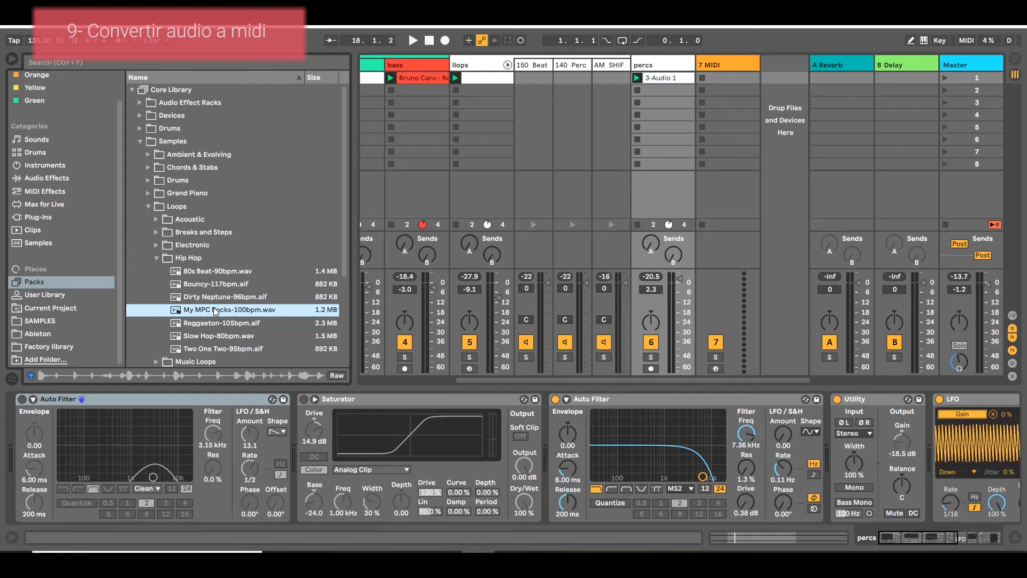
Convert the drums of My MPC Rocks-100bpm.wav to a new MIDI track and select that track.
right_click(214, 308)
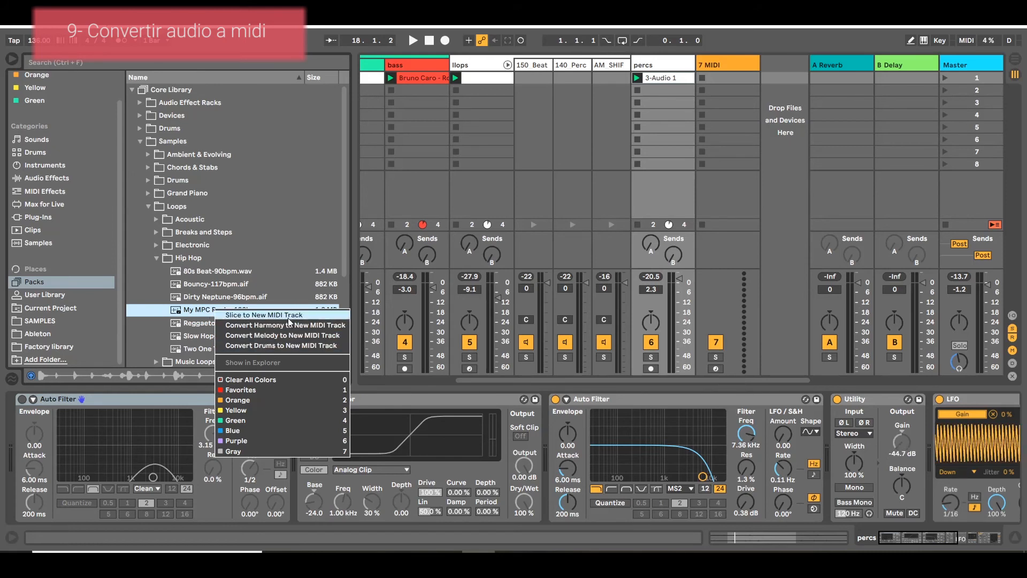
click(292, 346)
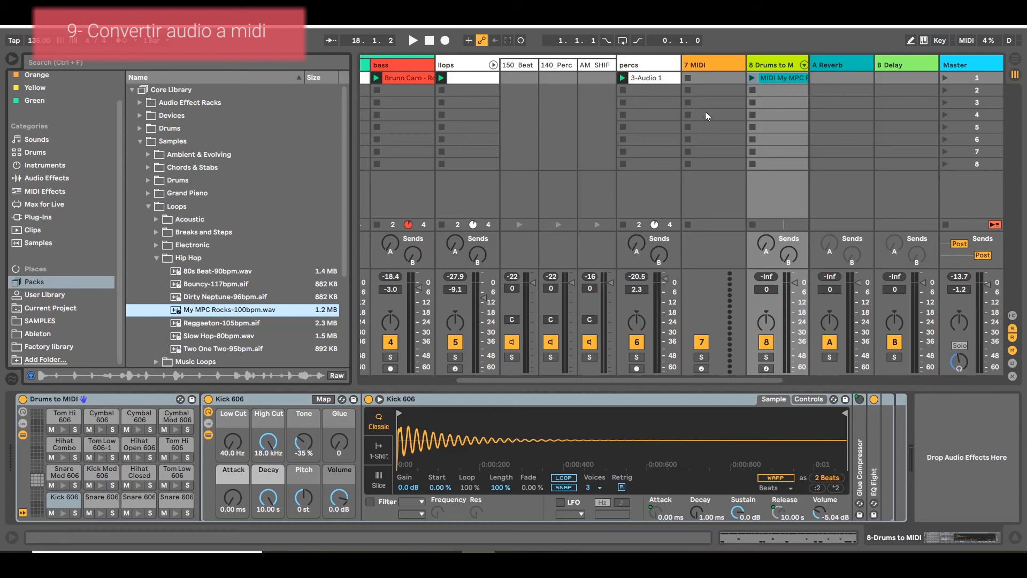
click(756, 63)
drag(583, 380, 906, 354)
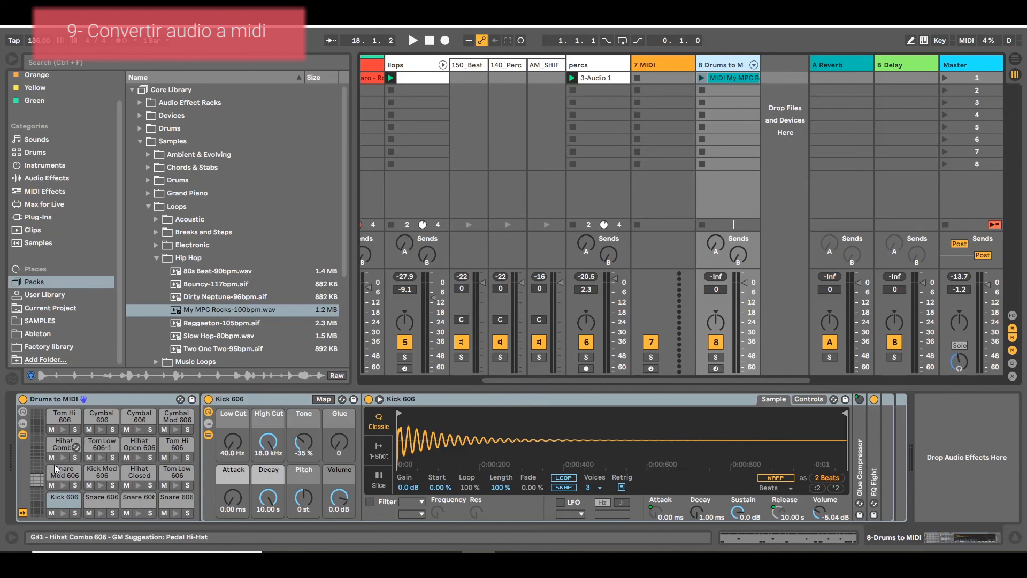
Preview the original loop, and play the converted clip with its track soloed and its MIDI notes open.
click(197, 311)
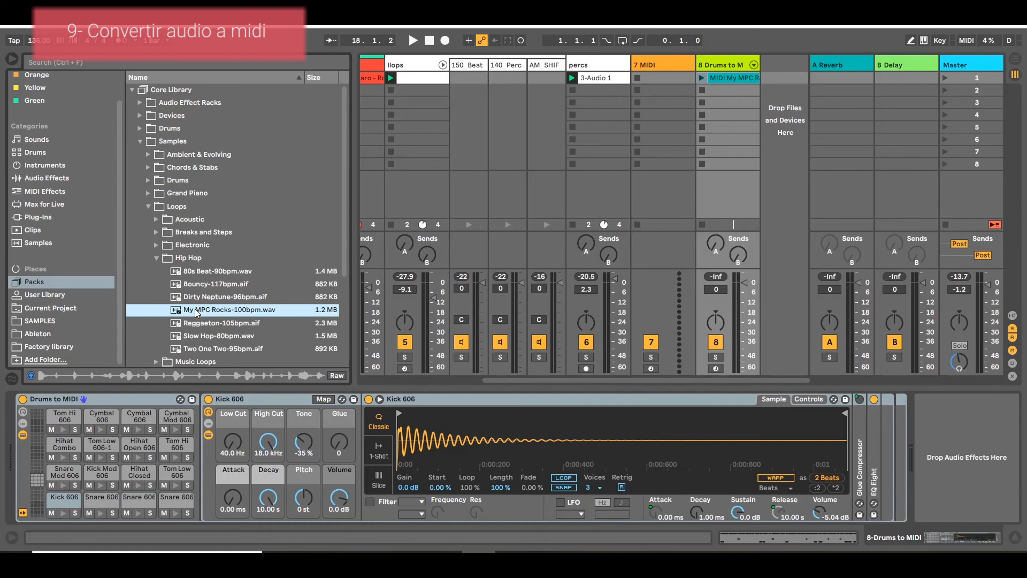
click(702, 78)
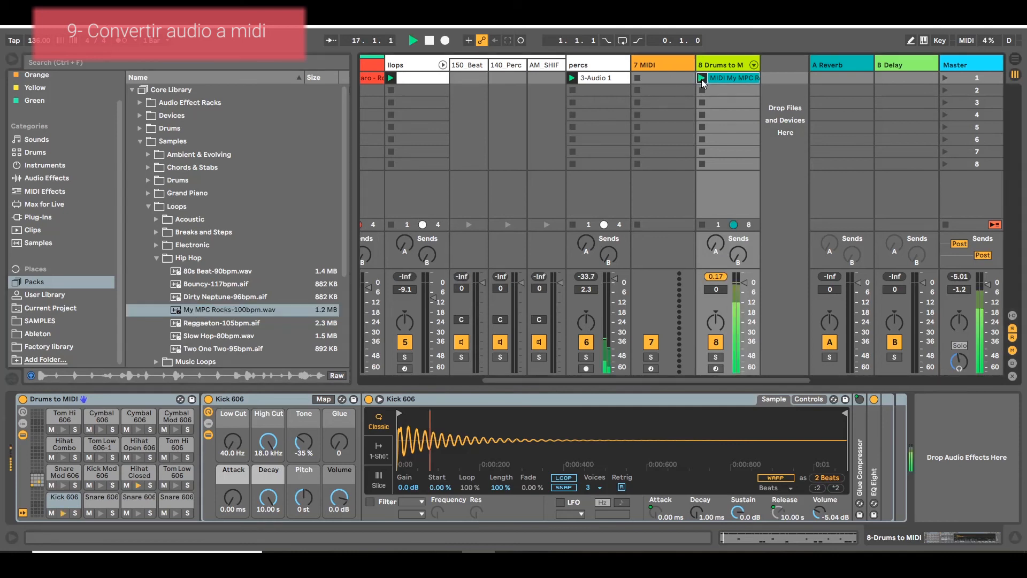
click(716, 357)
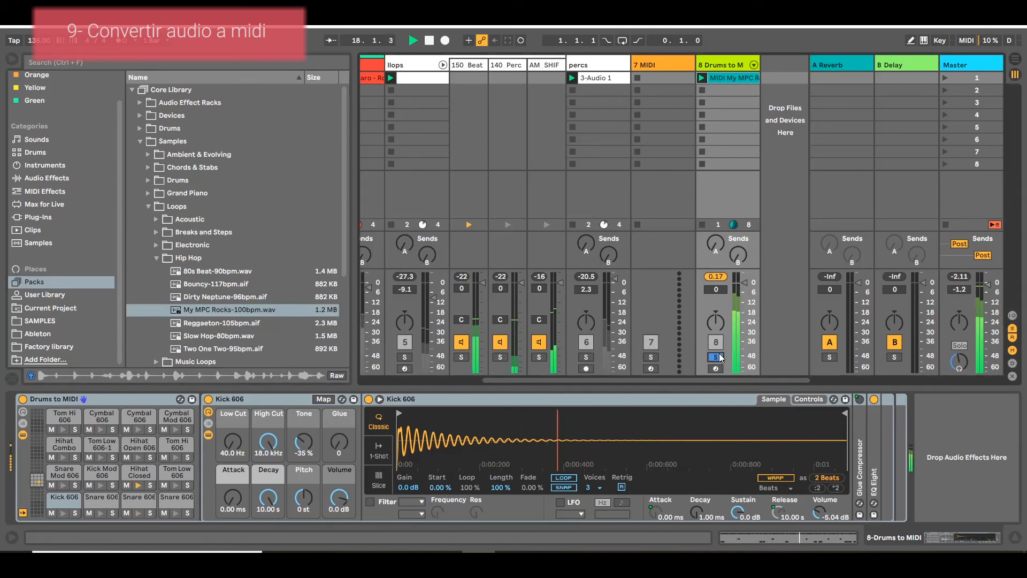
double_click(727, 77)
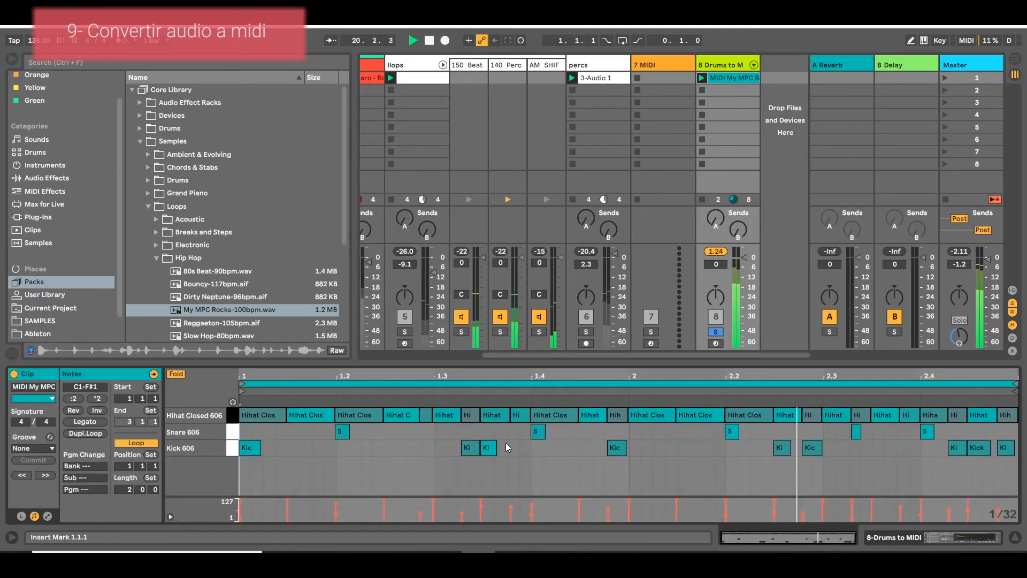
key(space)
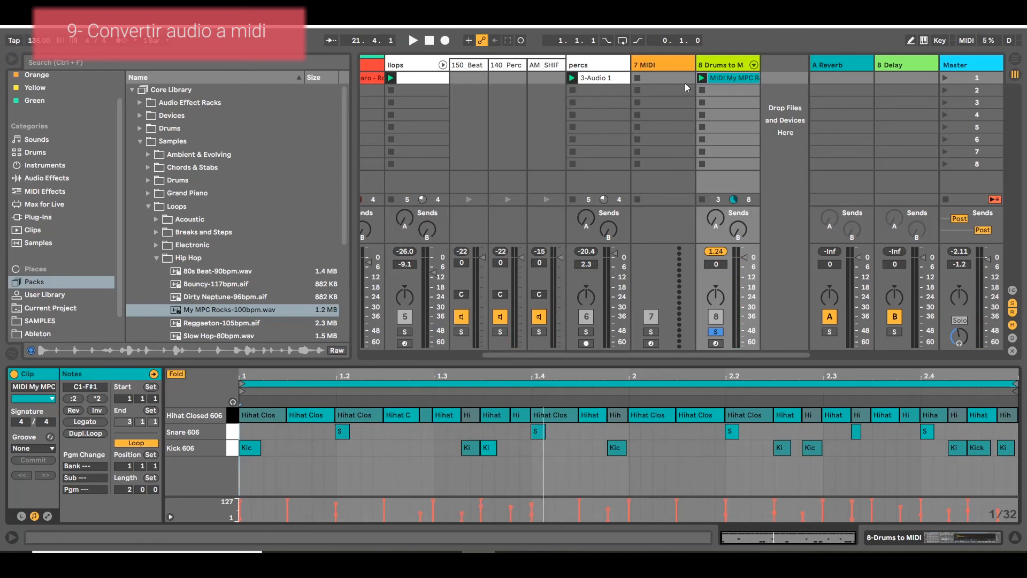
Show the Drums to MIDI track's devices, reopen its clip's notes and set the fixed grid to 1/16.
double_click(740, 65)
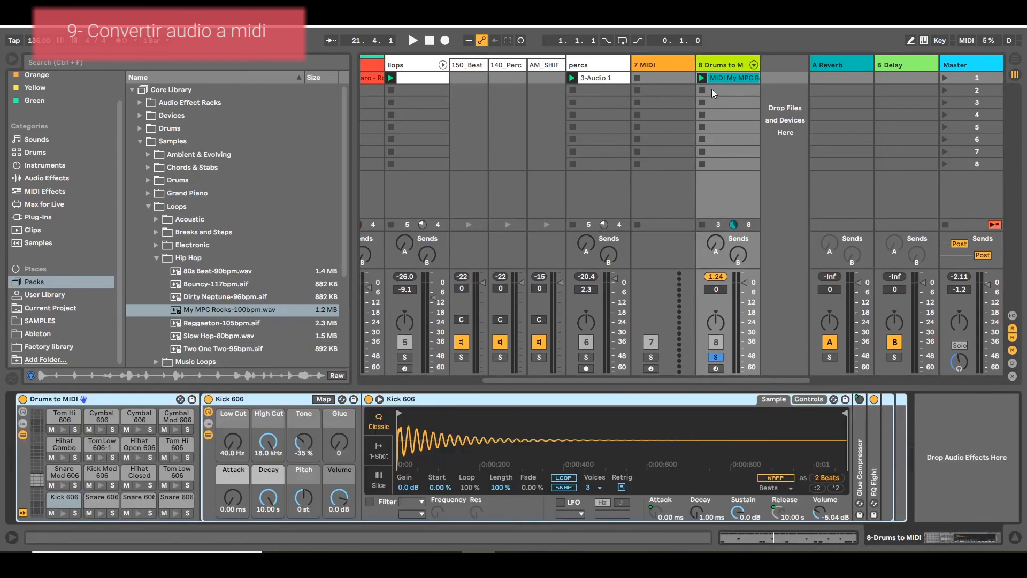
click(732, 79)
right_click(606, 465)
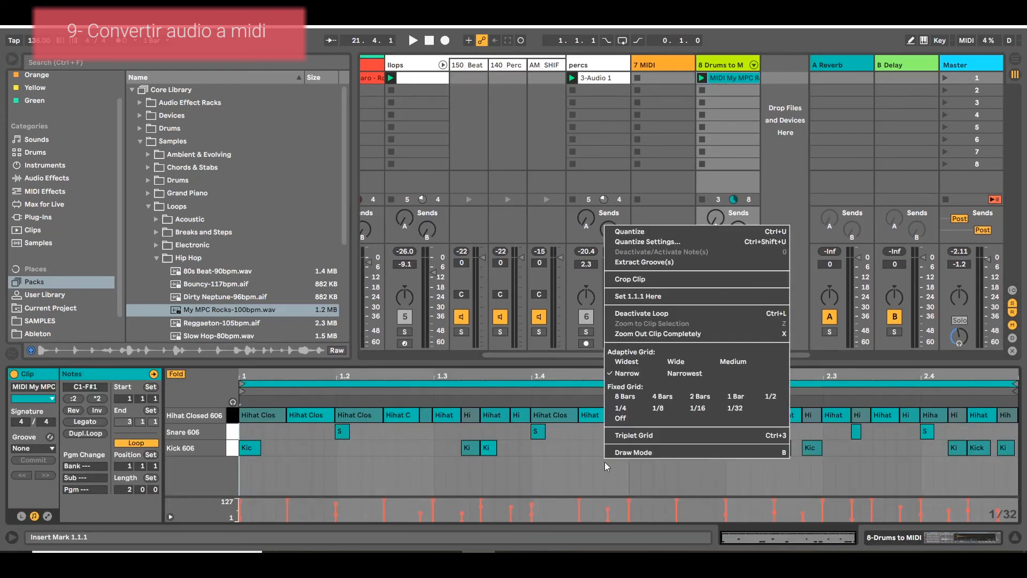
click(697, 408)
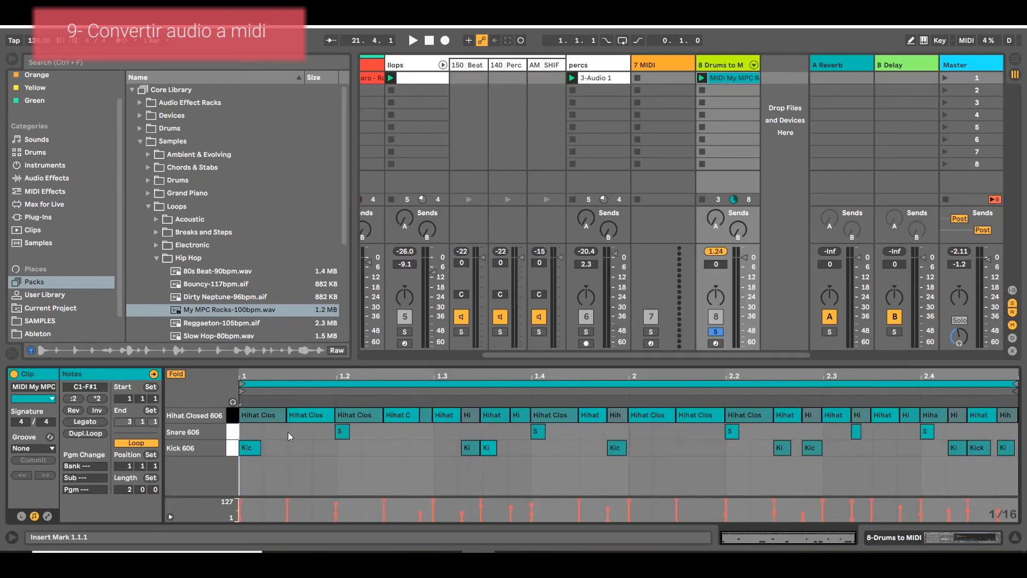
Delete five Hihat Closed 606 notes across the clip's two bars and return to the track's devices.
double_click(310, 415)
double_click(556, 414)
double_click(403, 415)
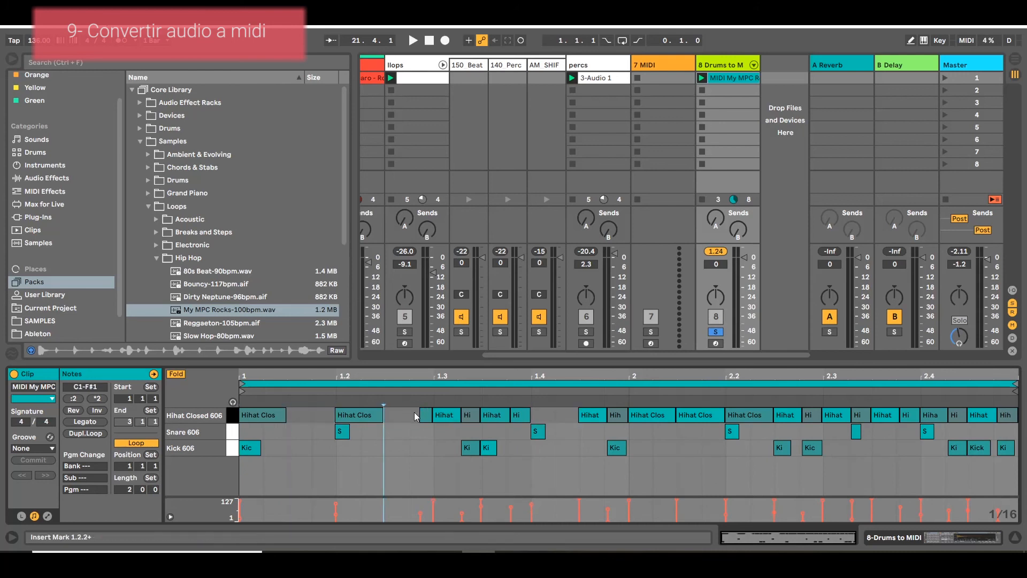
double_click(707, 415)
double_click(885, 415)
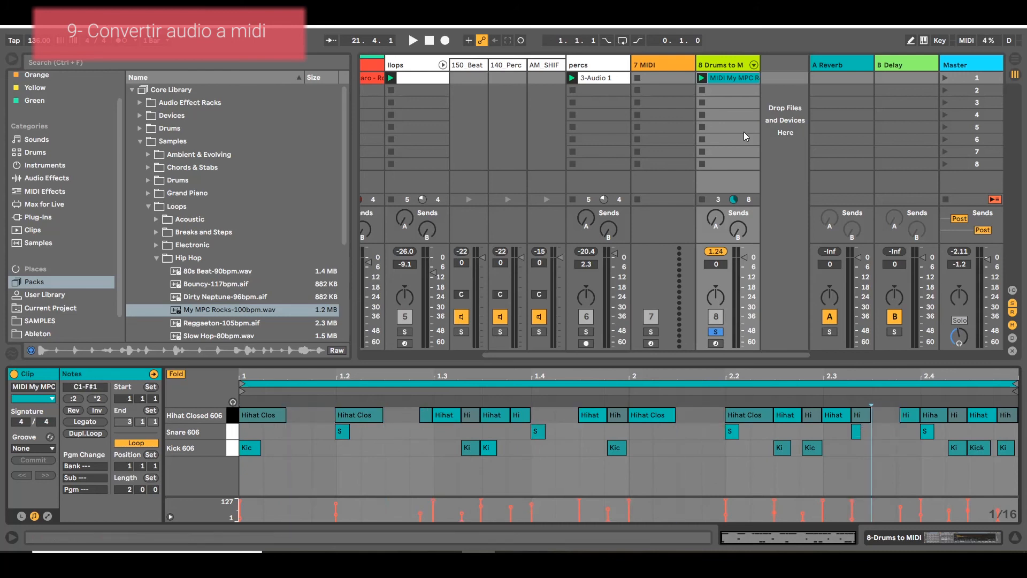
double_click(711, 63)
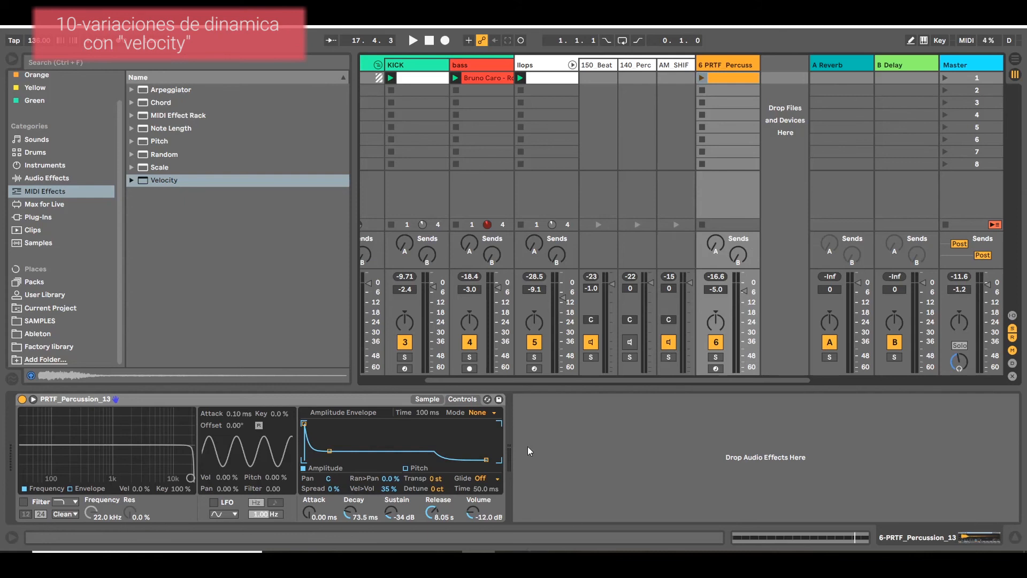
Listen to the session without the percussion clip on track 6, then stop playback.
key(space)
drag(512, 381, 342, 389)
drag(740, 380, 804, 380)
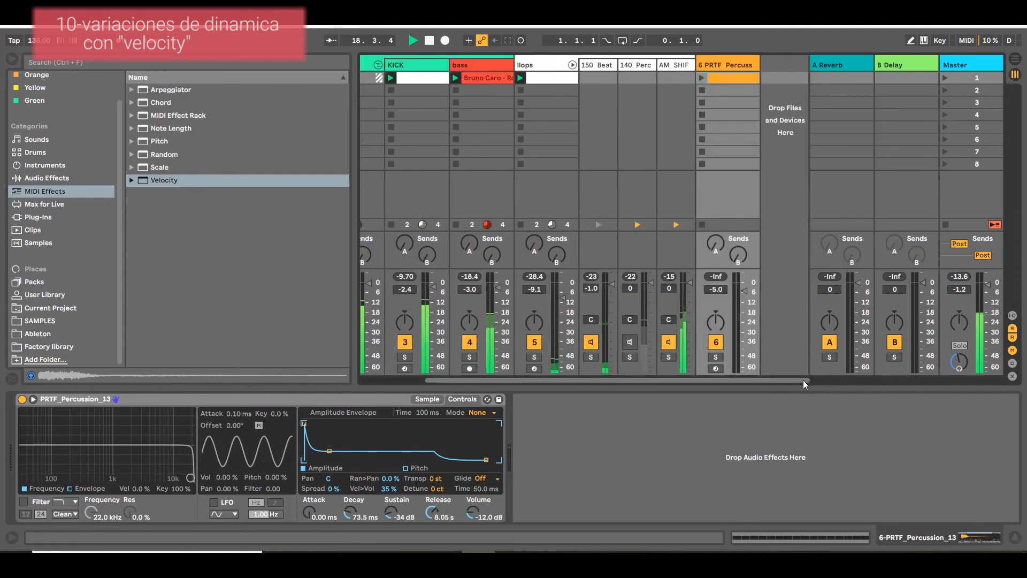
key(space)
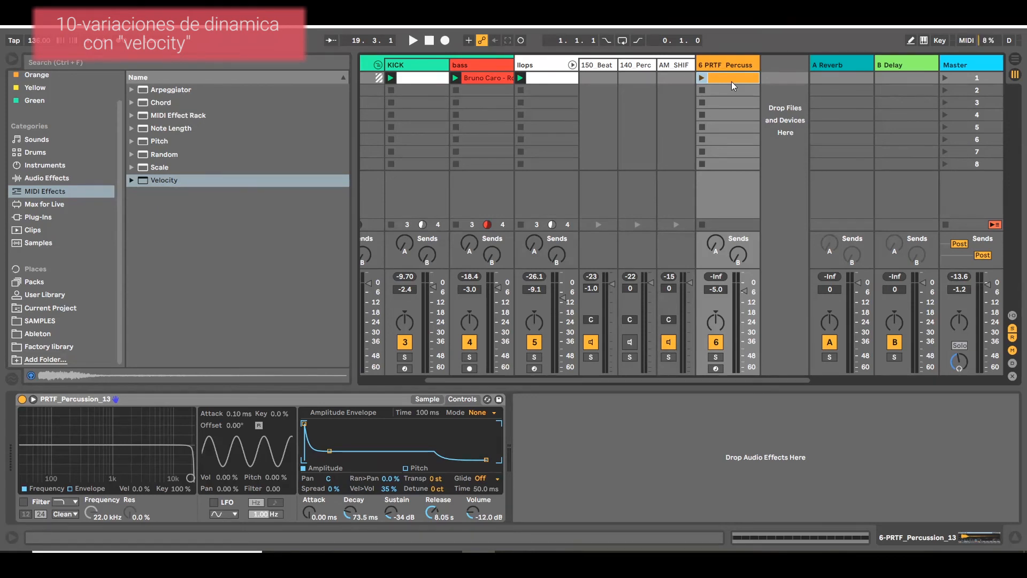
Launch the percussion clip on track 6, listen to it with the session, then stop playback and select the track.
click(698, 82)
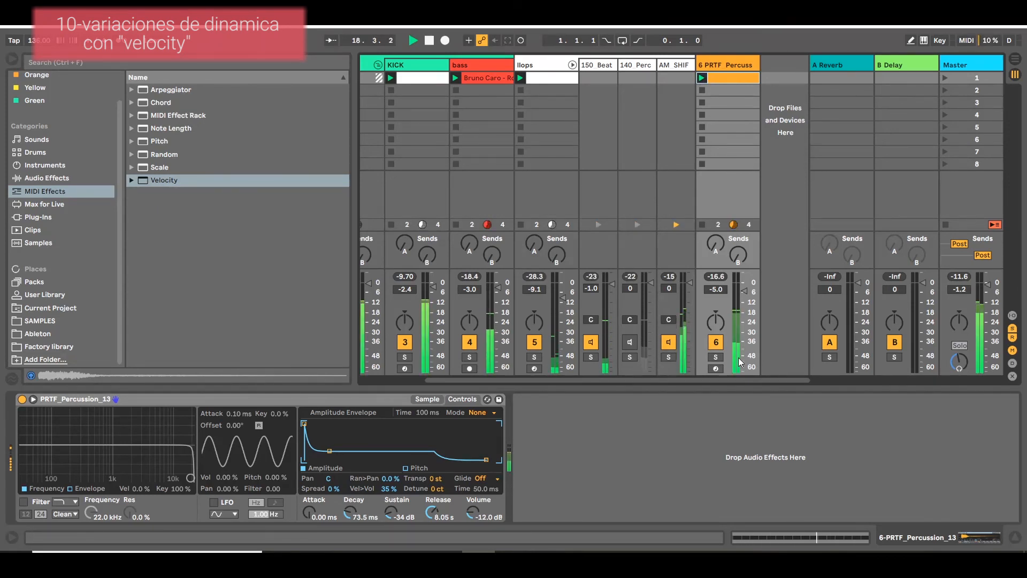
key(space)
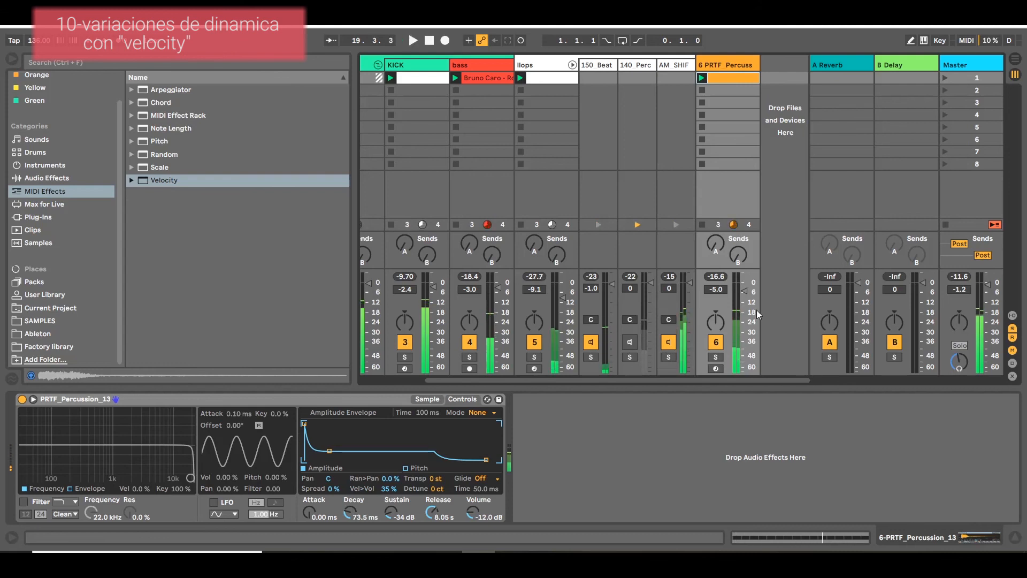
click(750, 64)
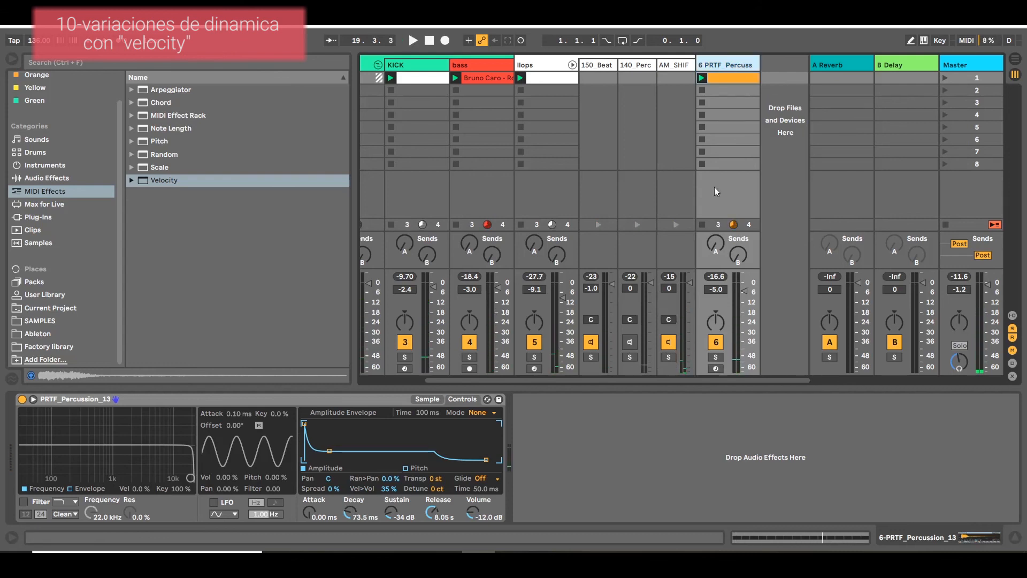
Open the percussion clip's notes on track 6 and select all its C3 notes to examine their velocities.
double_click(739, 79)
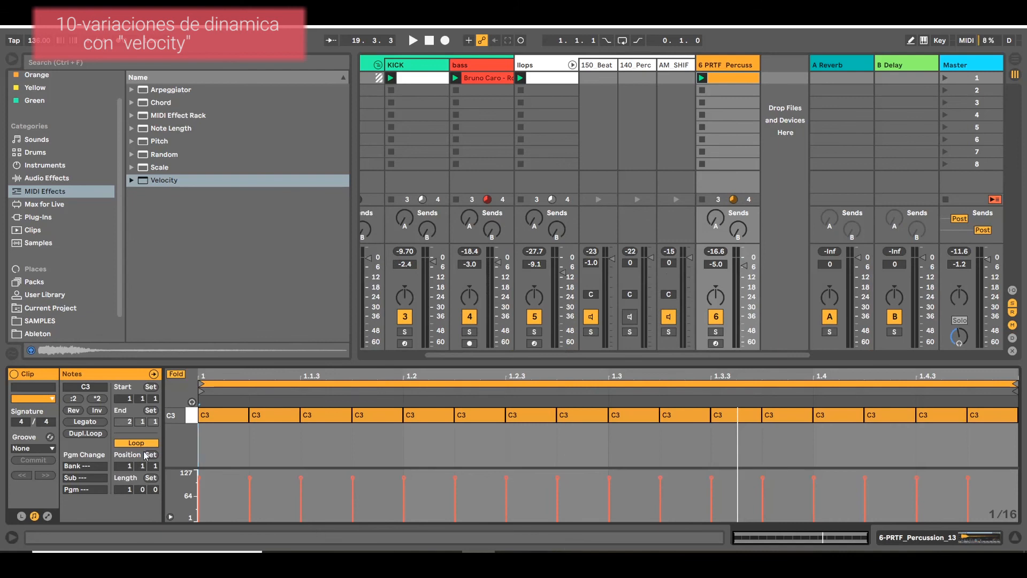
key(ctrl+a)
click(316, 432)
key(ctrl+a)
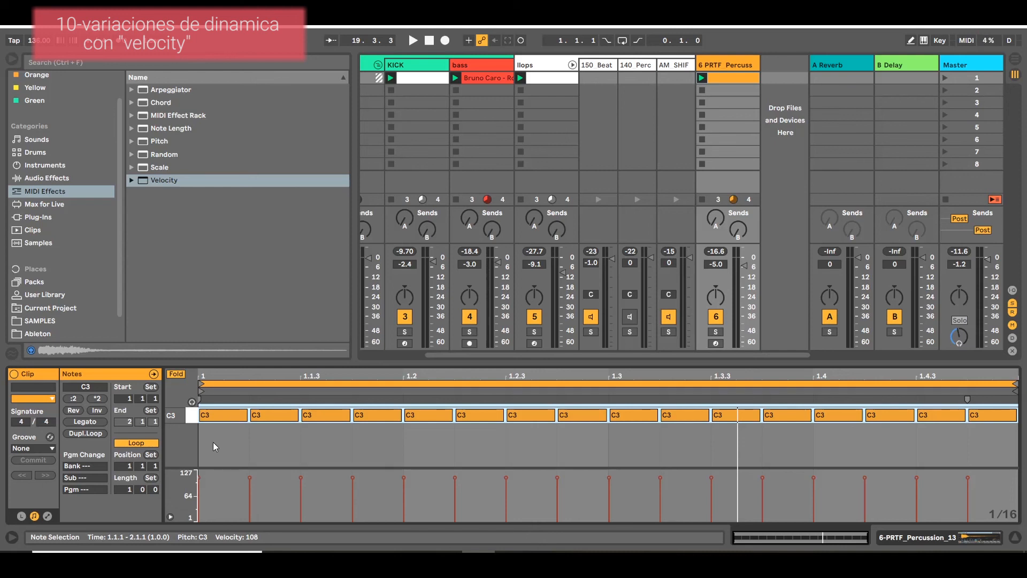
click(226, 426)
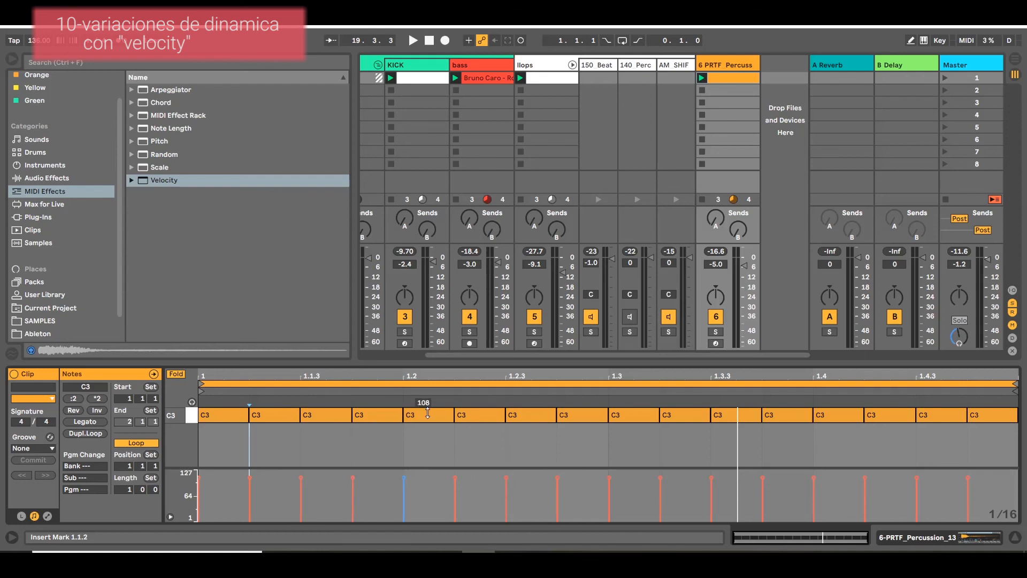
Lower the velocities of the C3 notes at 1.1.3, 1.2.2 and 1.2.4, taking the one at 1.1.3 to 51.
click(478, 437)
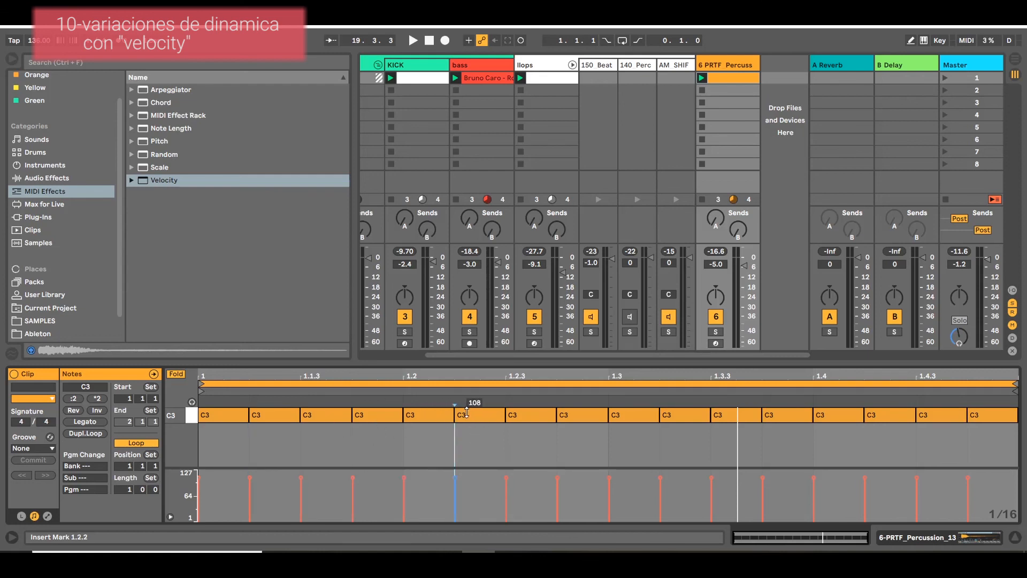
drag(475, 417, 475, 434)
drag(594, 417, 594, 430)
drag(327, 416, 328, 449)
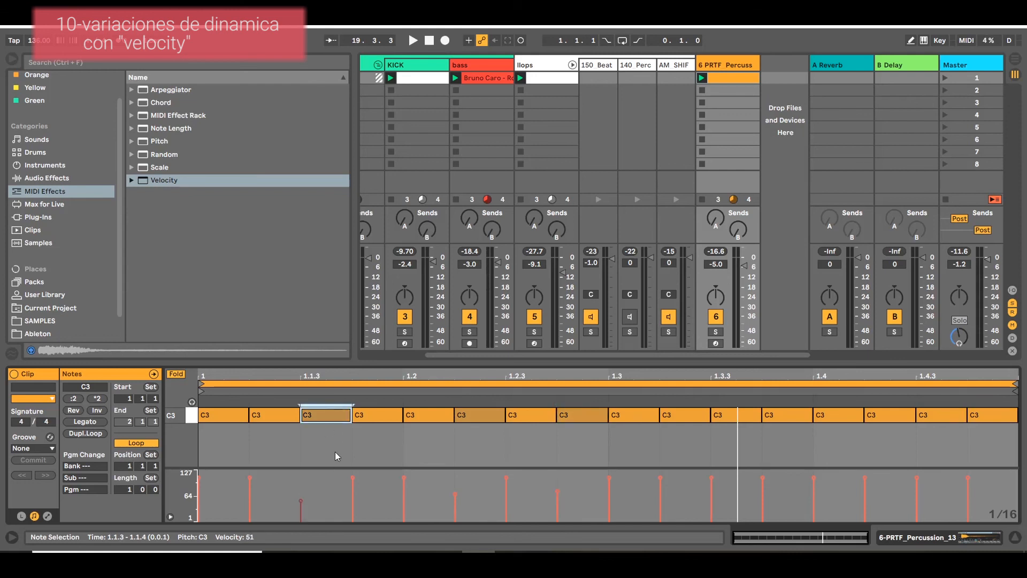
Raise the three lowered C3 notes again and level all notes in the clip at velocity 109.
drag(233, 431, 974, 270)
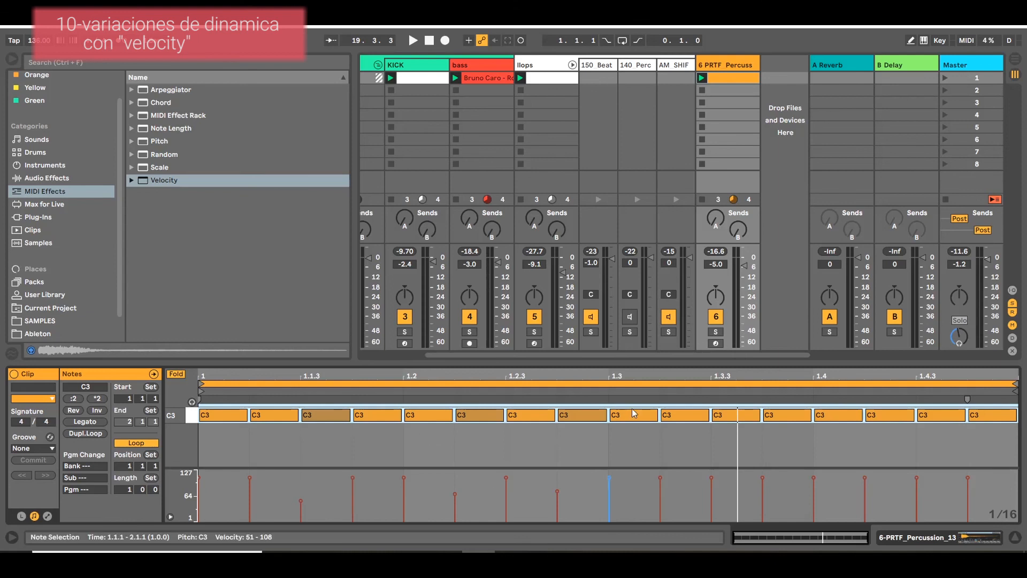
click(323, 445)
click(331, 418)
drag(332, 417, 332, 395)
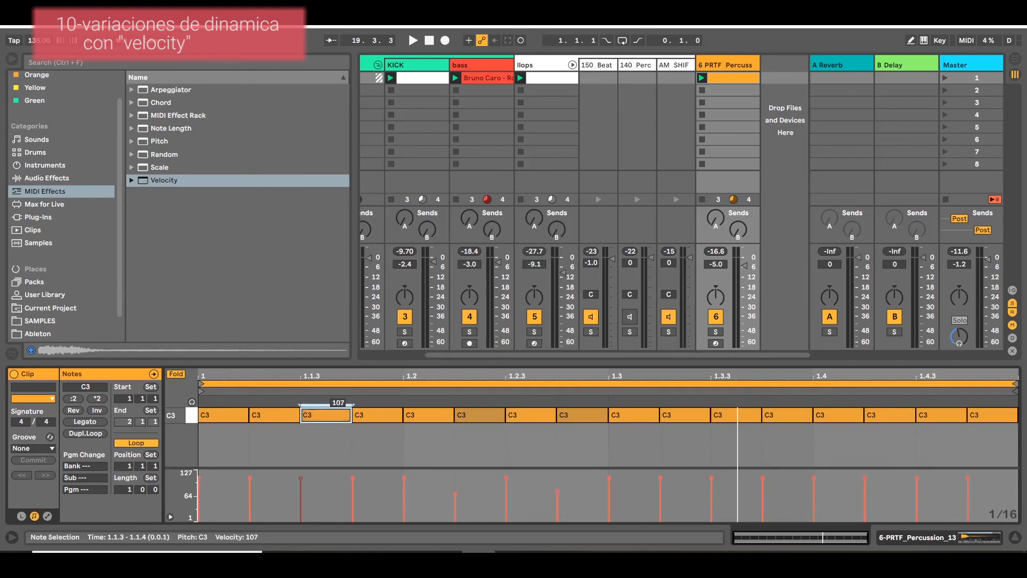
drag(481, 415, 481, 396)
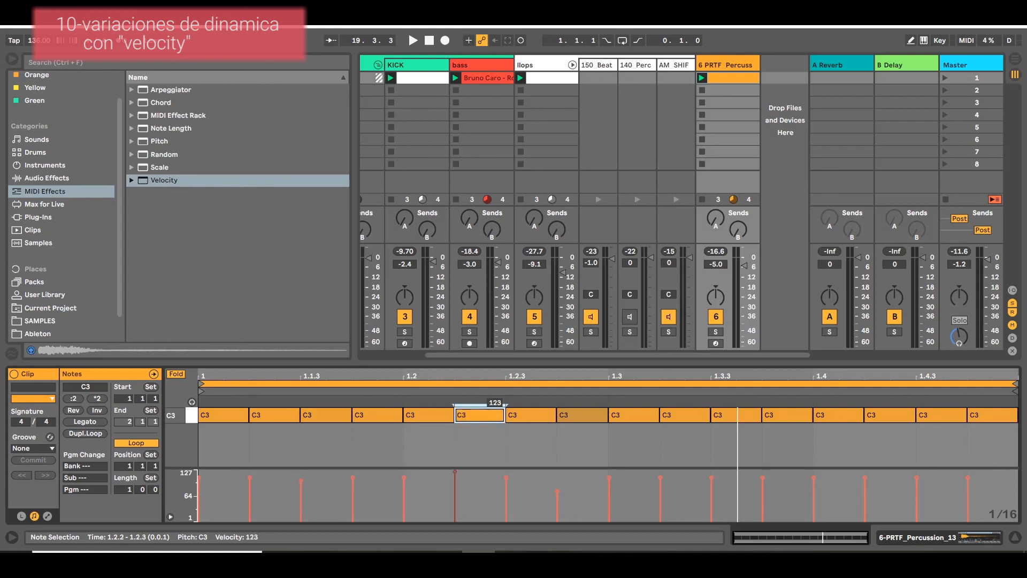
key(ctrl+a)
drag(578, 415, 577, 403)
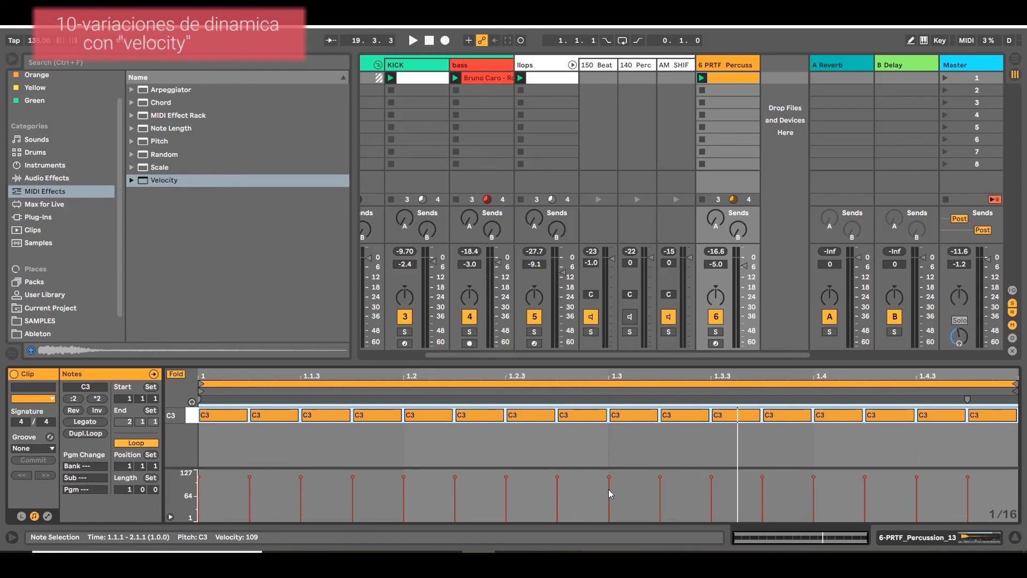
Add the Velocity MIDI effect to percussion track 6, ahead of the PRTF_Percussion_13 instrument.
click(745, 126)
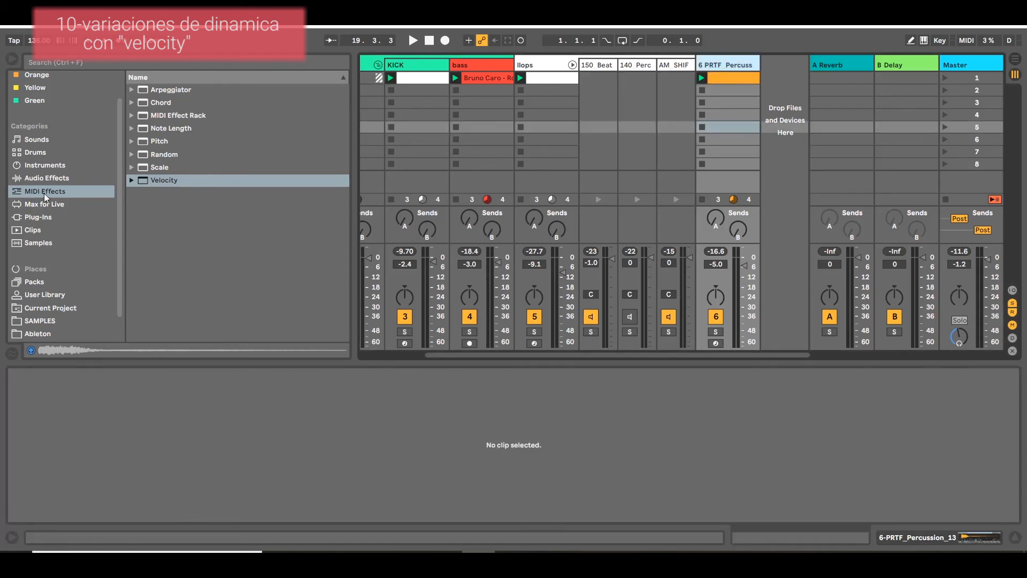
click(159, 180)
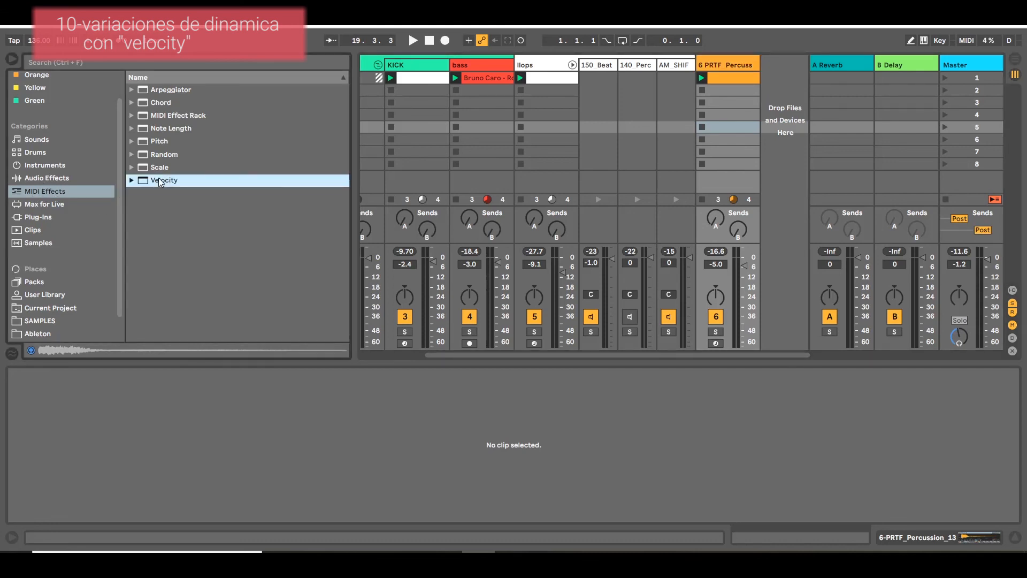
drag(159, 179, 749, 80)
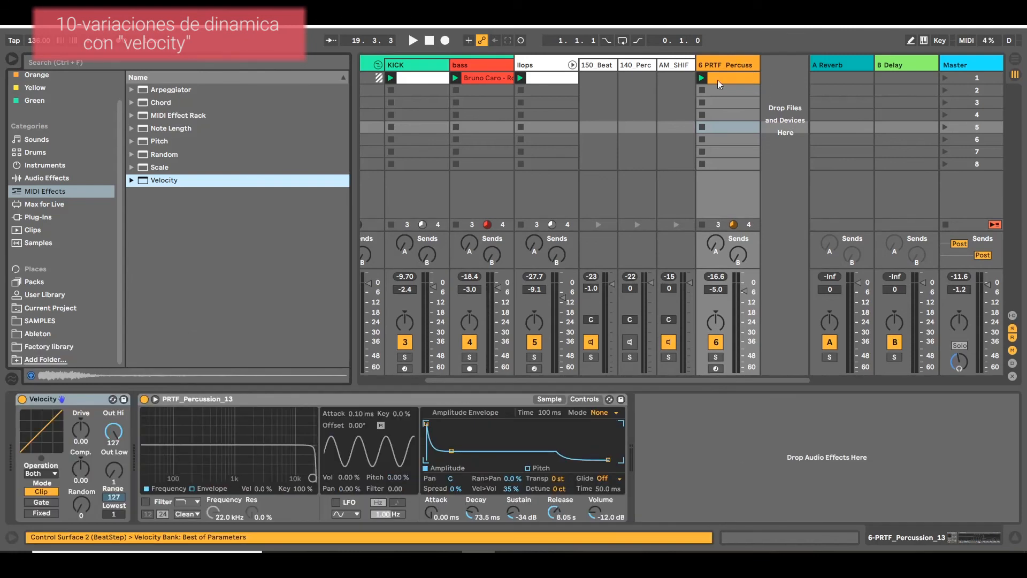
click(81, 405)
Set the Velocity effect's Random to 35, Out Hi to 111 and Out Low to 0.
mouse_move(81, 504)
mouse_down()
mouse_move(81, 490)
mouse_move(92, 514)
mouse_up()
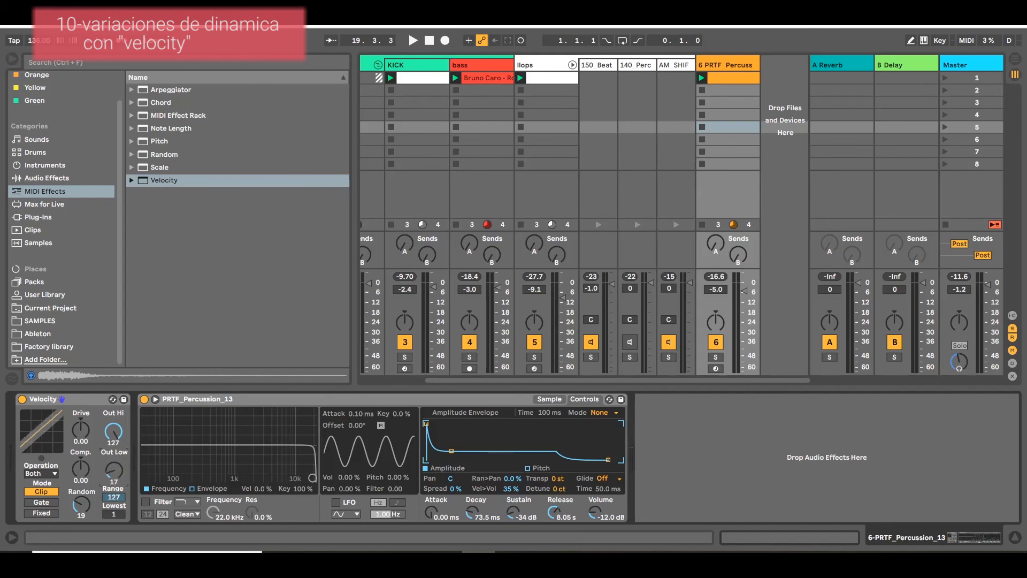
drag(114, 431, 113, 436)
drag(81, 503, 81, 494)
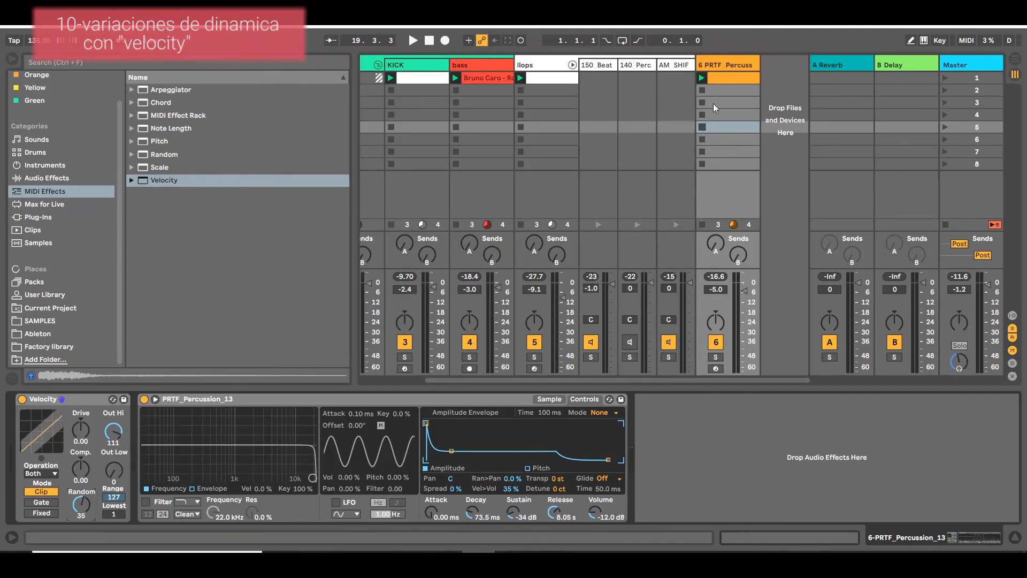
Solo track 6, bypass the Velocity effect and listen to the percussion without it, then stop playback.
click(711, 357)
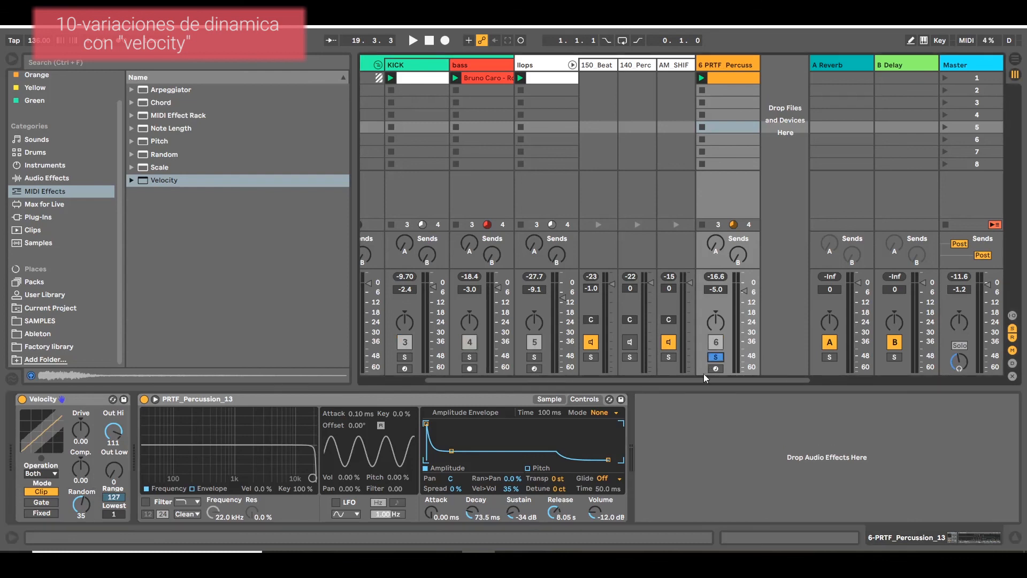
click(22, 399)
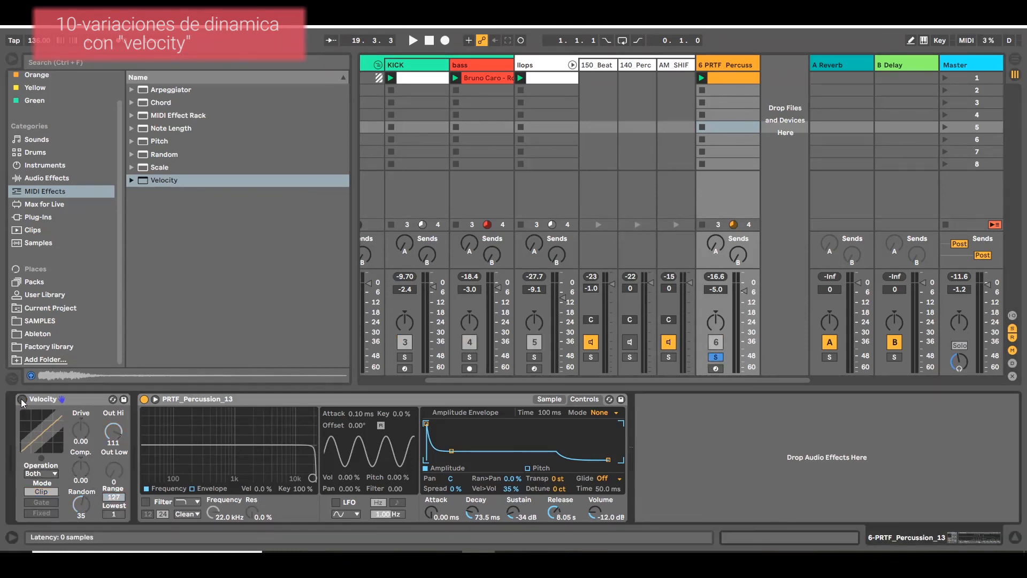
key(space)
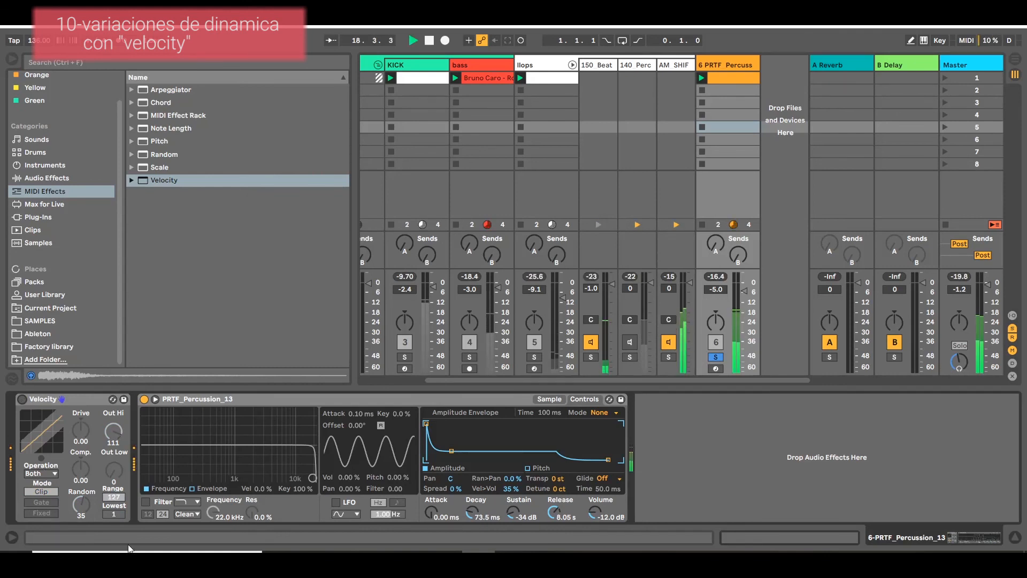
key(space)
Raise the Velocity effect's Random to 59, enable the effect, listen to the soloed percussion and stop playback.
drag(84, 517, 83, 505)
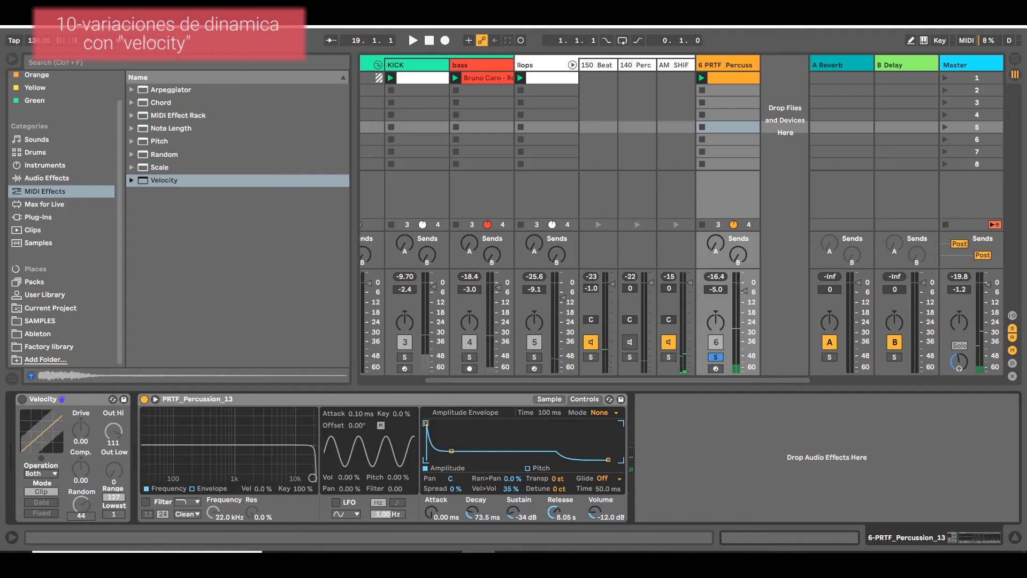
click(22, 399)
key(space)
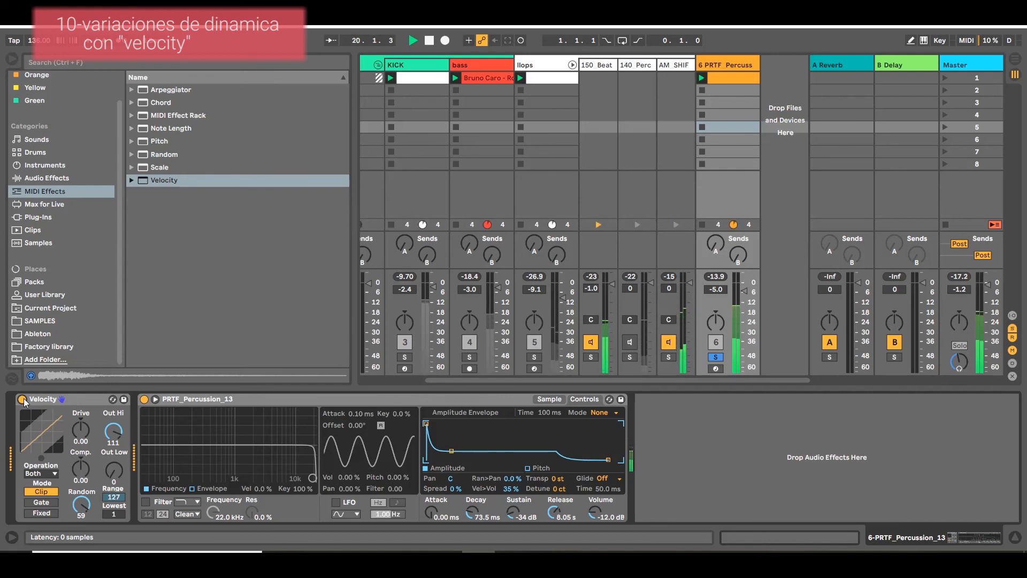
key(space)
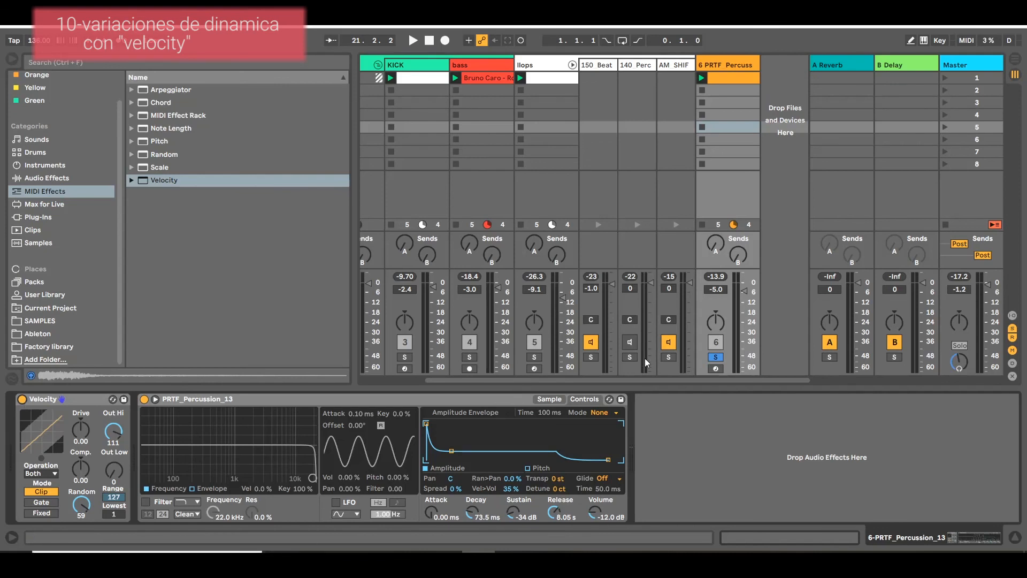
Unsolo track 6, play the full session while lowering the track's volume to -5.4 dB, and stop playback.
click(715, 357)
key(space)
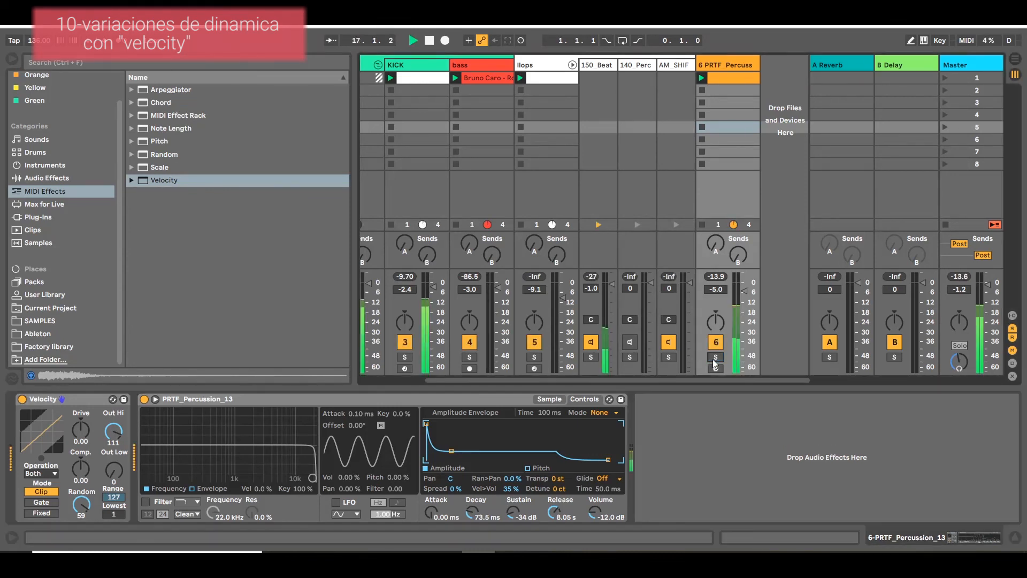
drag(743, 289, 746, 291)
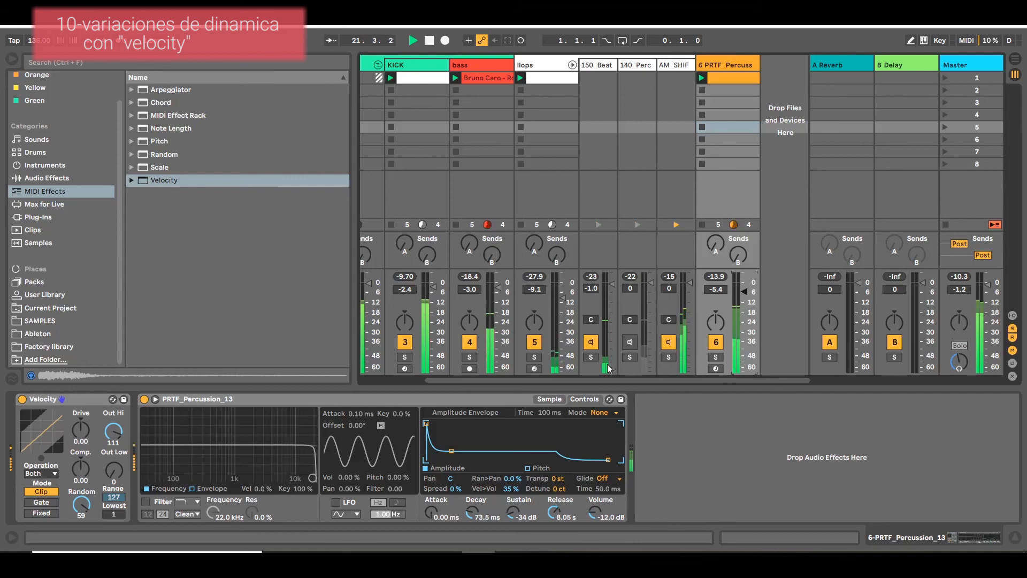
key(space)
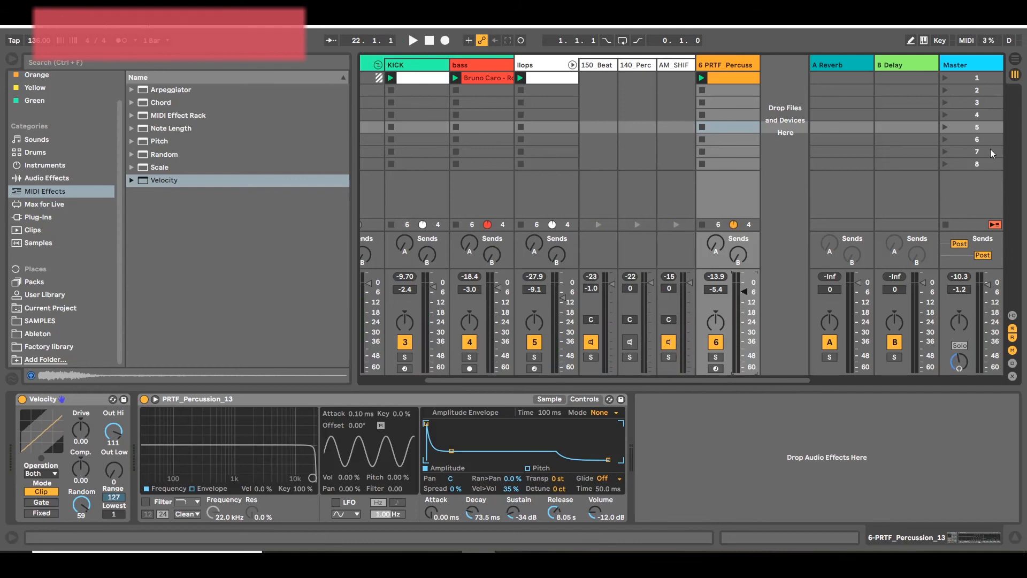